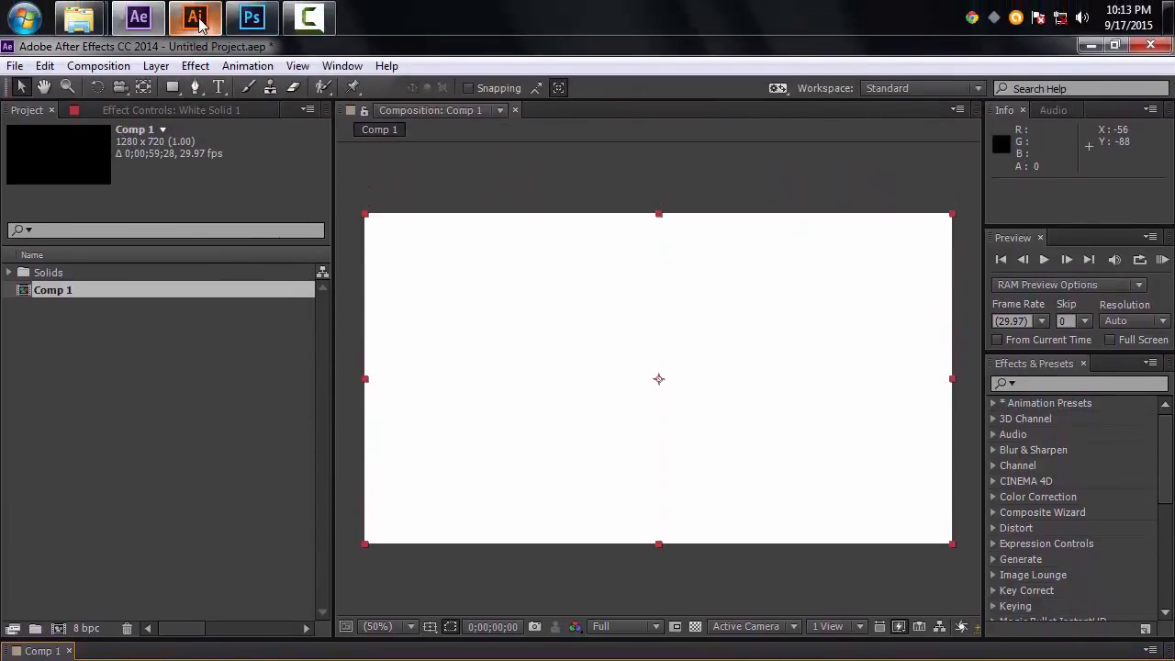
# Step: Open the Champjaved logo Illustrator file from the Illustrator folder in Illustrator
pyautogui.moveTo(197, 23)
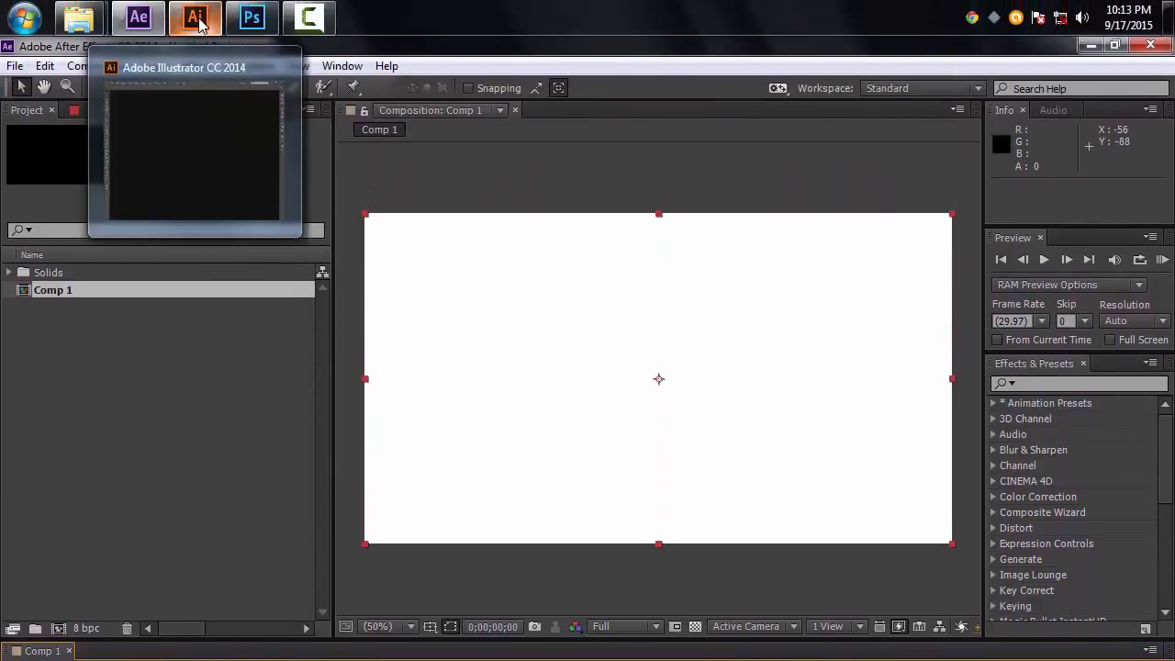
pyautogui.moveTo(79, 18)
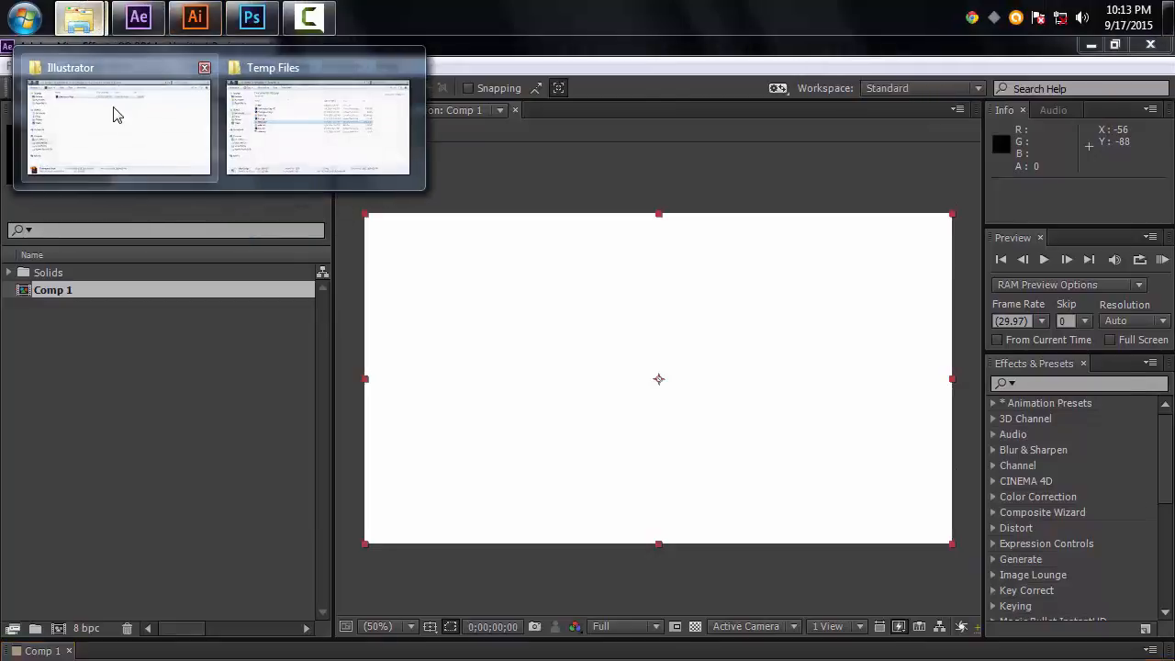
pyautogui.click(113, 113)
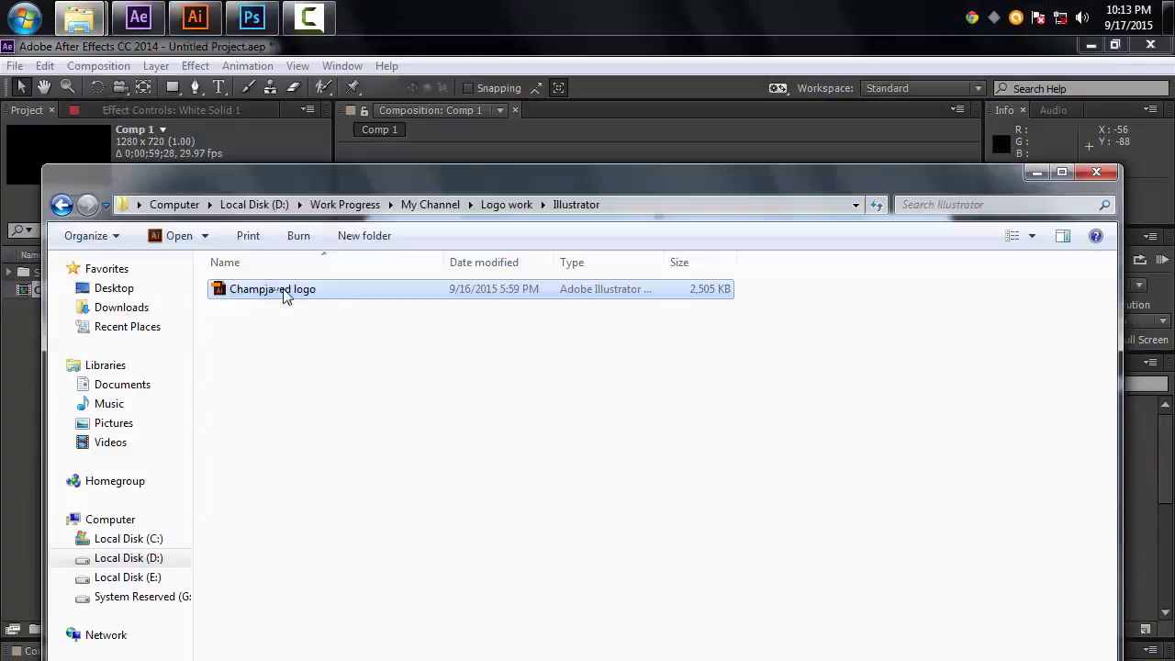
pyautogui.moveTo(282, 289); pyautogui.dragTo(362, 459)
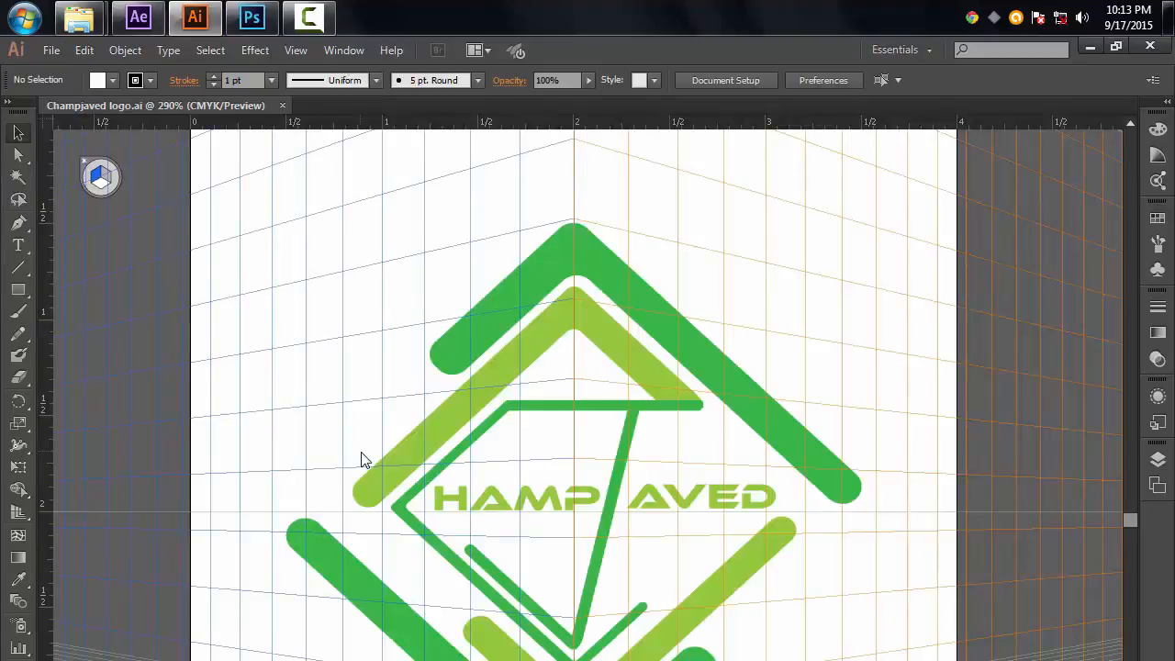
# Step: Select all of the logo artwork with the Selection tool and copy it
pyautogui.click(19, 134)
pyautogui.moveTo(210, 173); pyautogui.dragTo(904, 650)
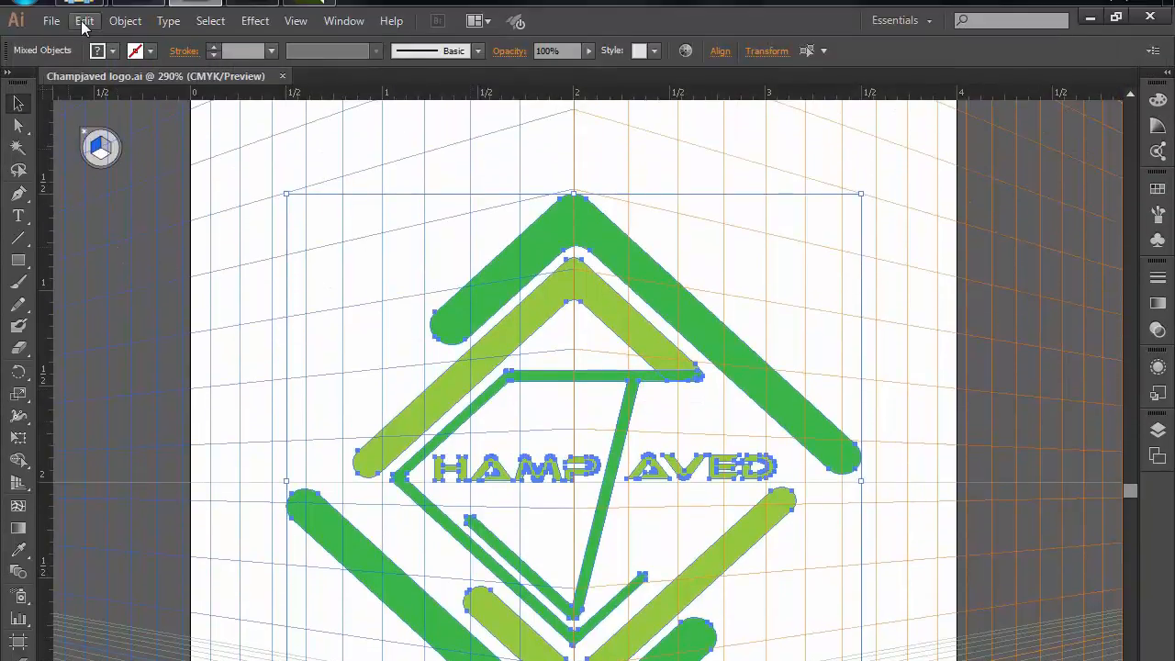
pyautogui.click(83, 23)
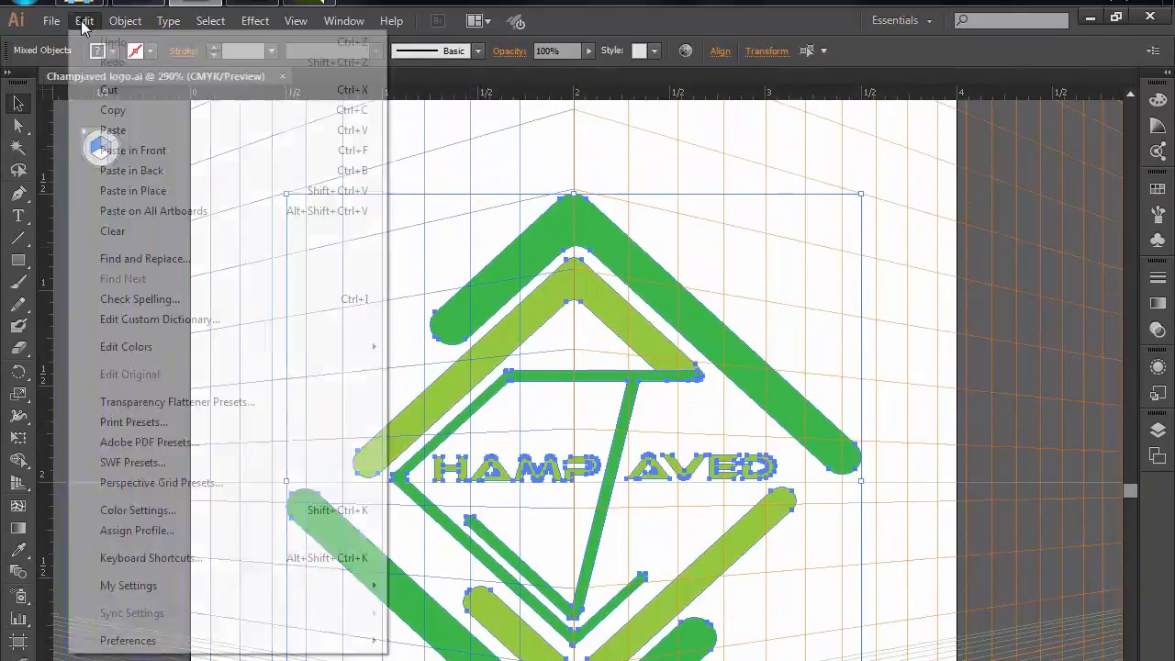
pyautogui.click(111, 116)
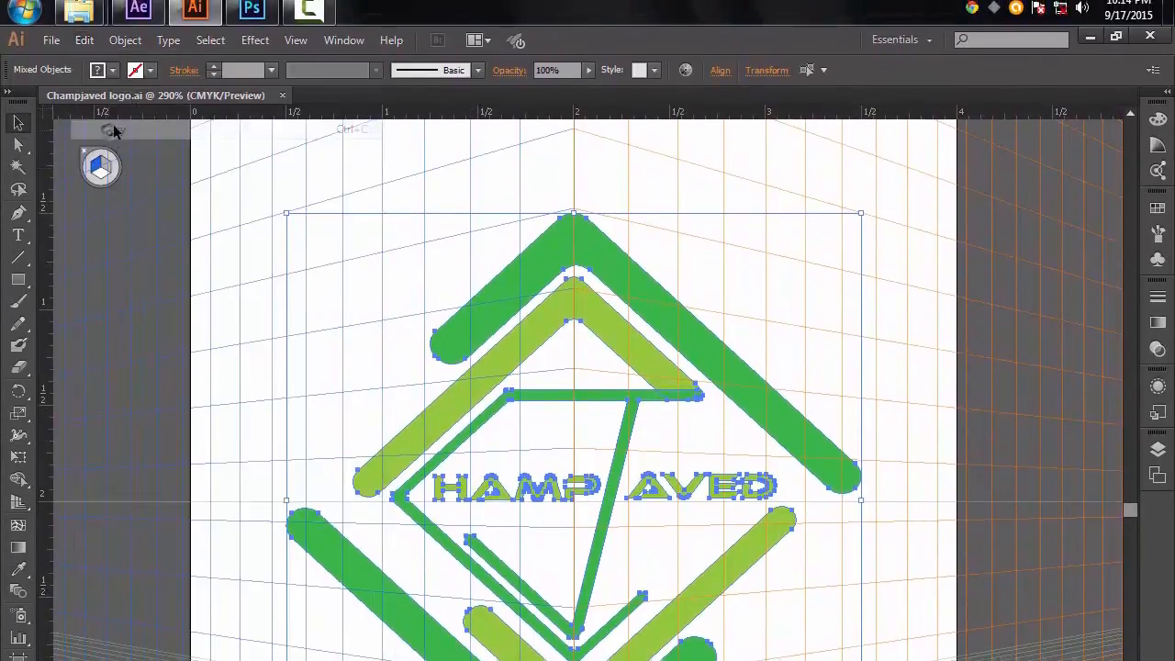
# Step: Try pasting the copied artwork onto the White Solid 1 layer in After Effects, then undo the paste
pyautogui.click(135, 19)
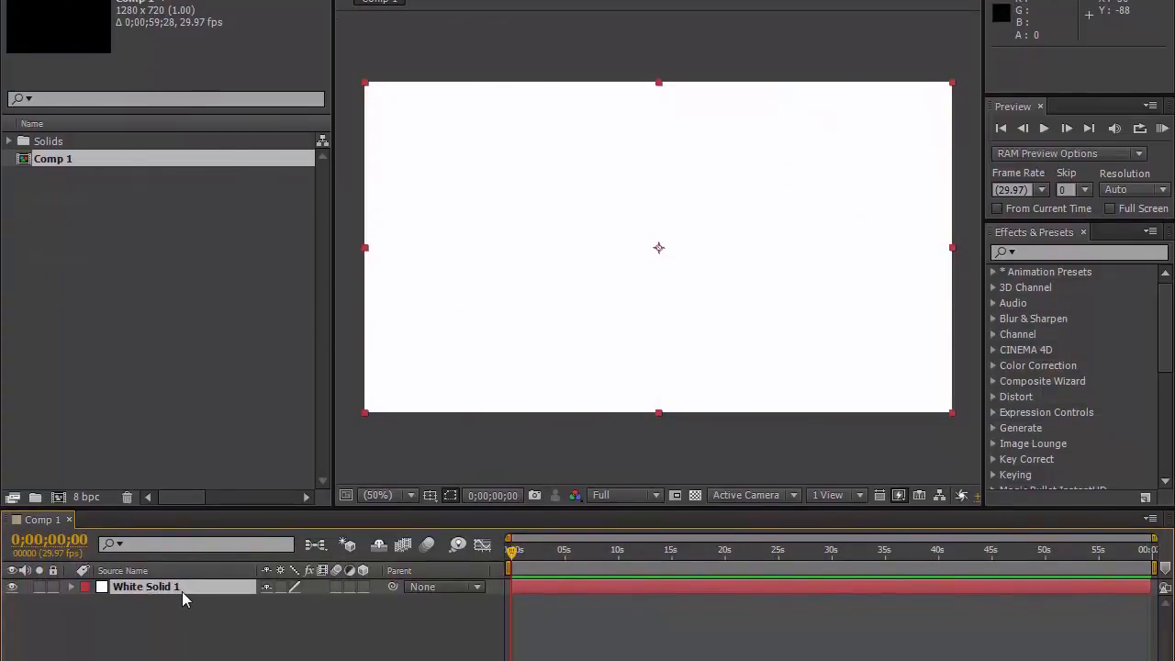
pyautogui.click(190, 588)
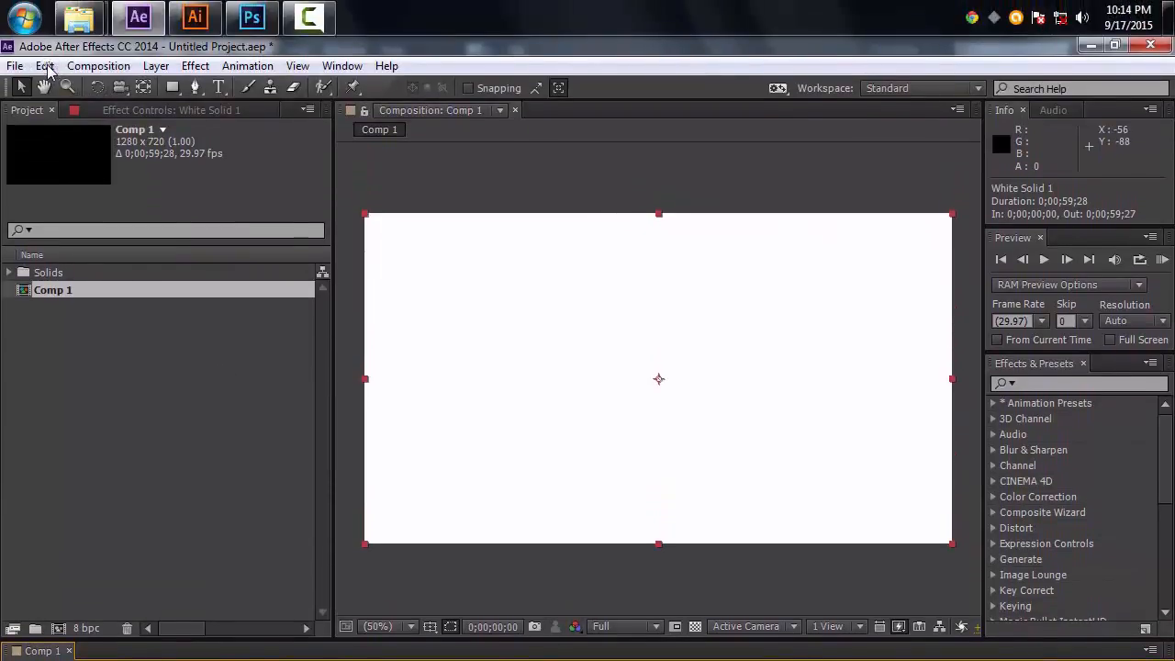
pyautogui.click(45, 66)
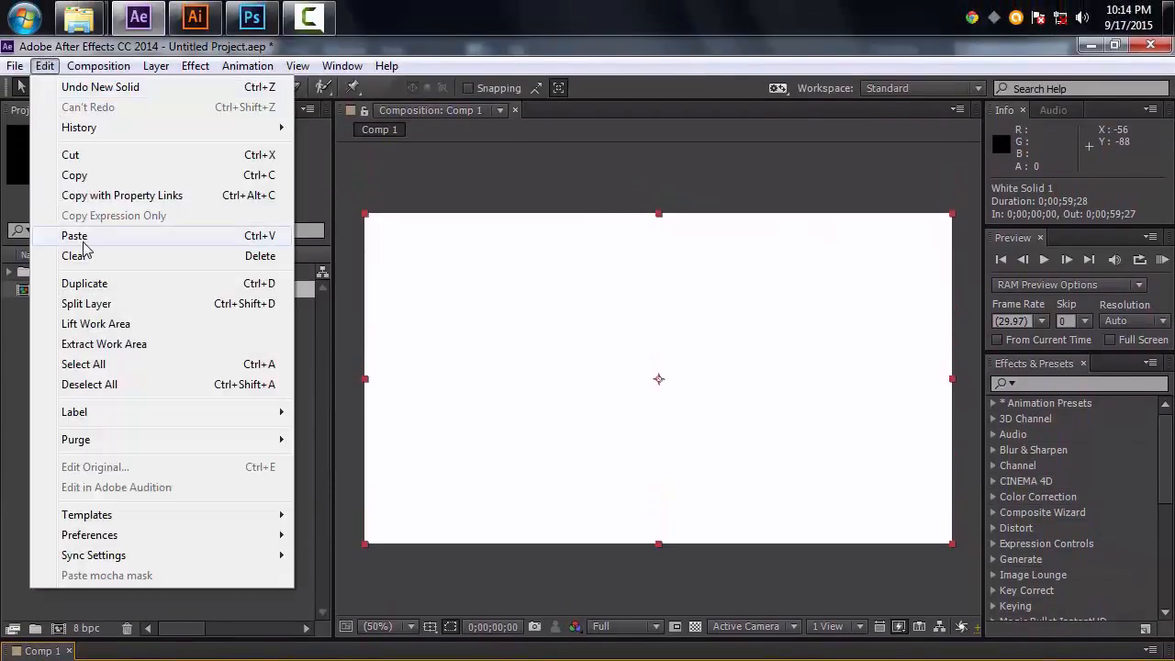
pyautogui.click(73, 233)
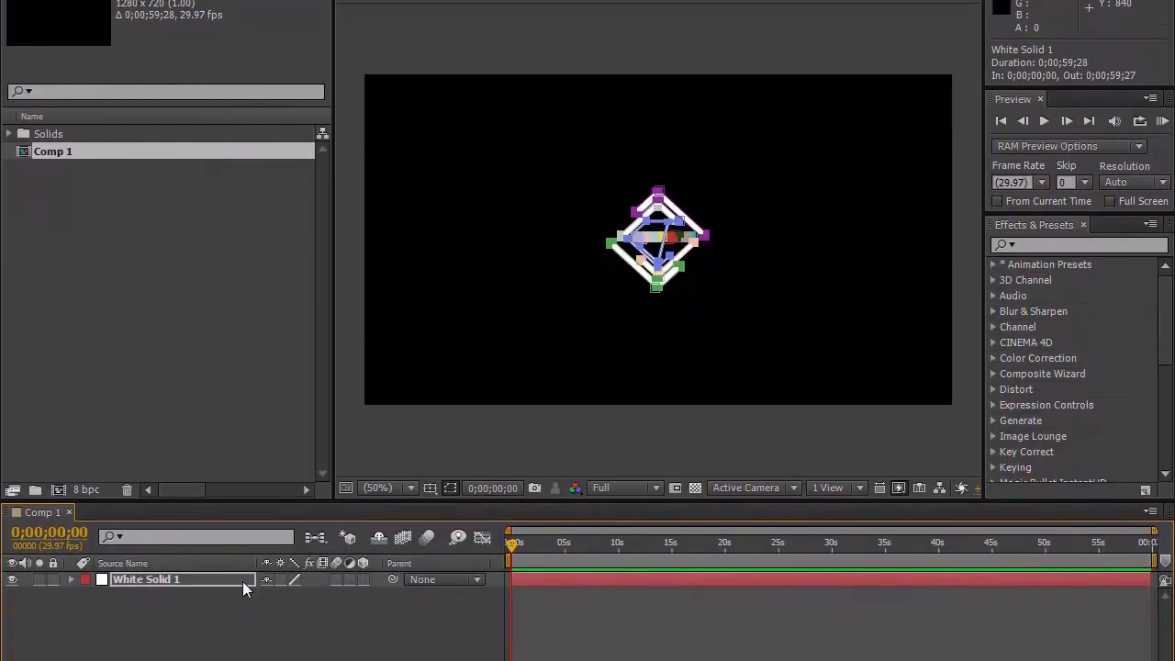
pyautogui.hotkey('ctrl', 'z')
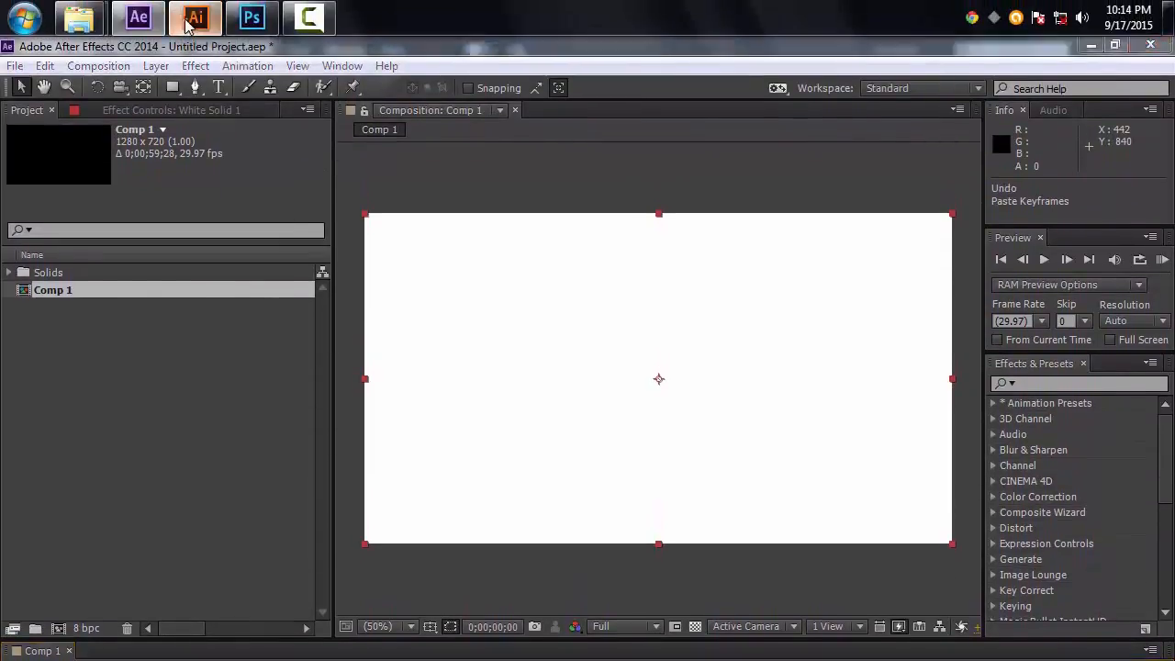
pyautogui.click(188, 11)
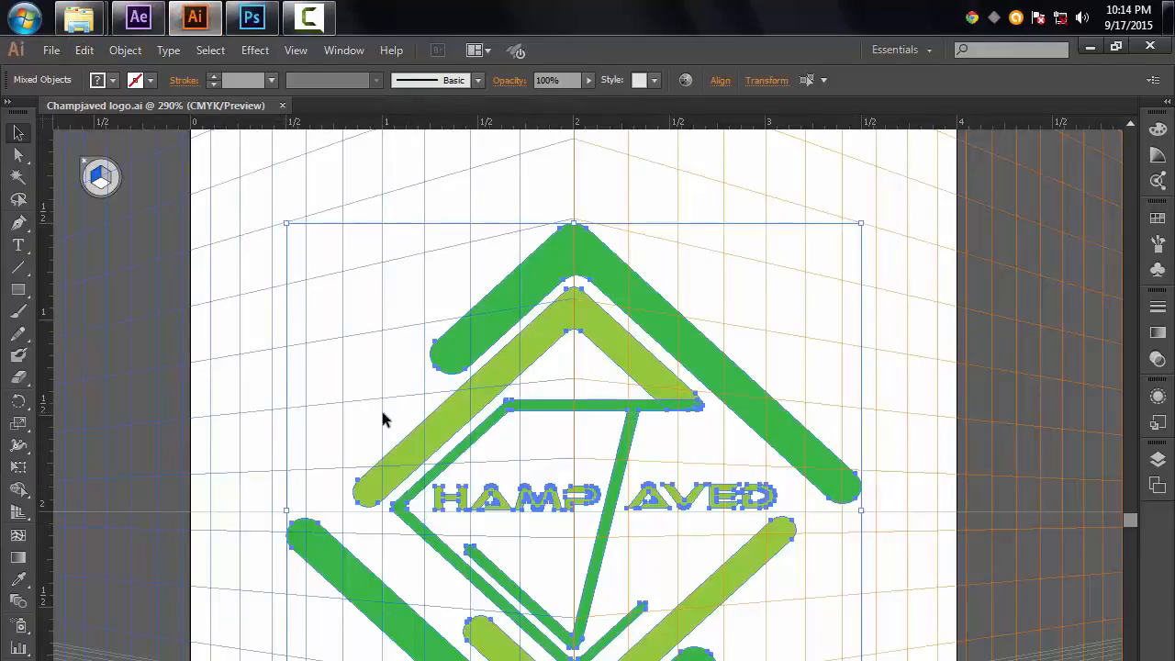
pyautogui.click(139, 17)
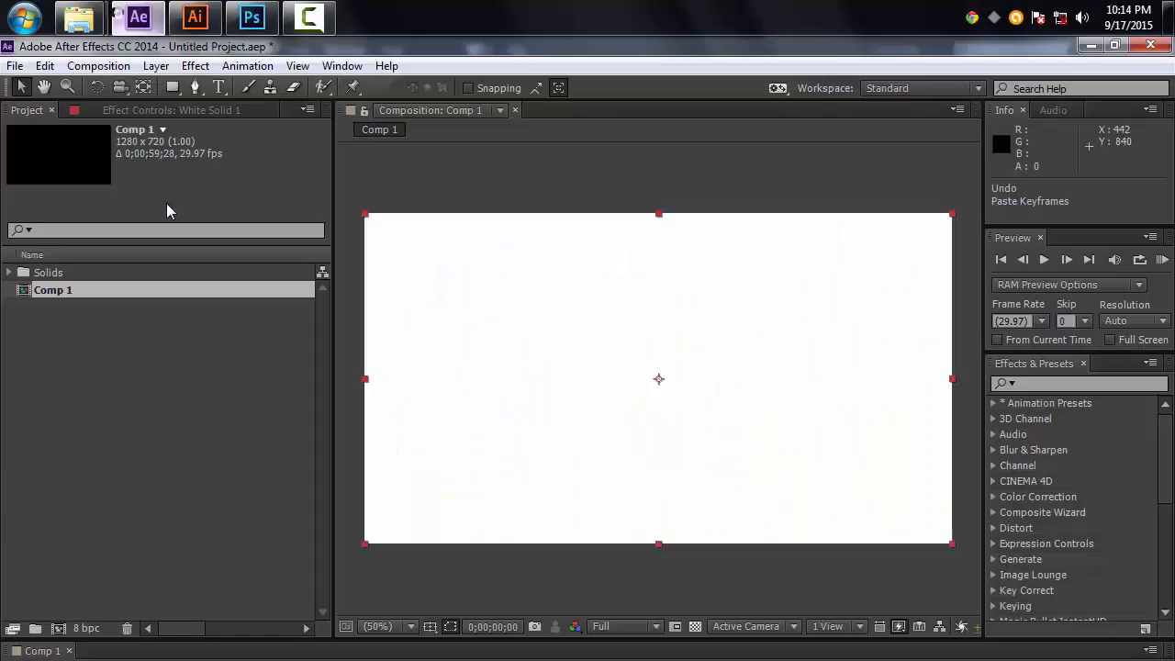
pyautogui.click(189, 20)
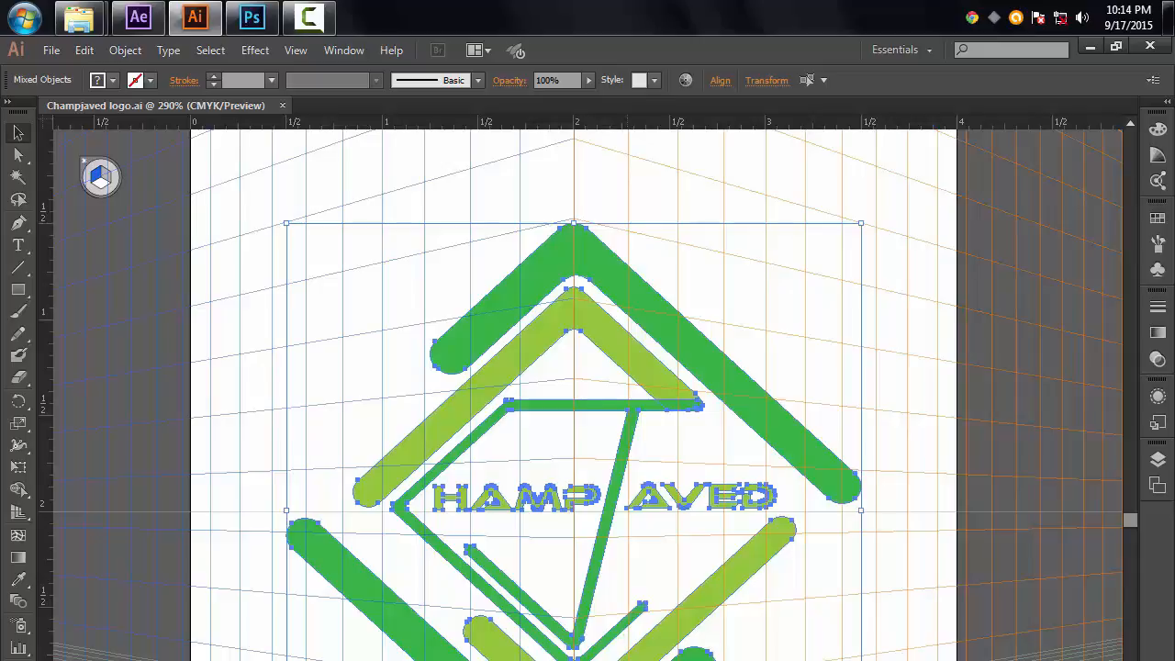
# Step: Open the Champjaved Logo PNG from the Logo work folder in Photoshop
pyautogui.click(78, 20)
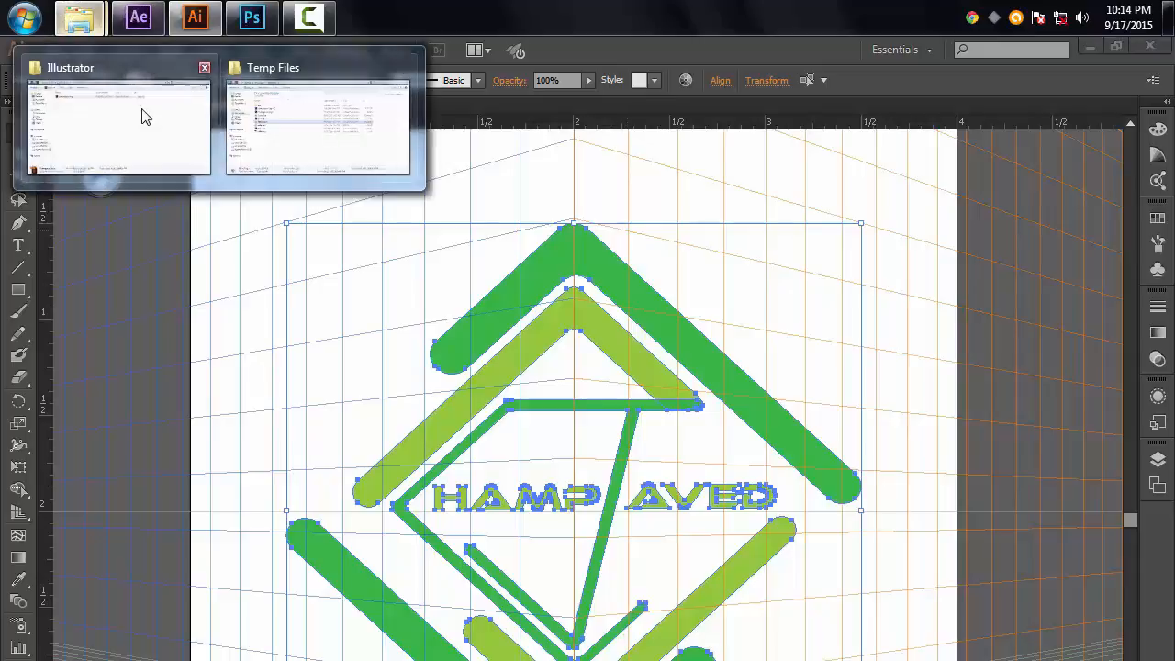
pyautogui.click(144, 112)
pyautogui.click(504, 206)
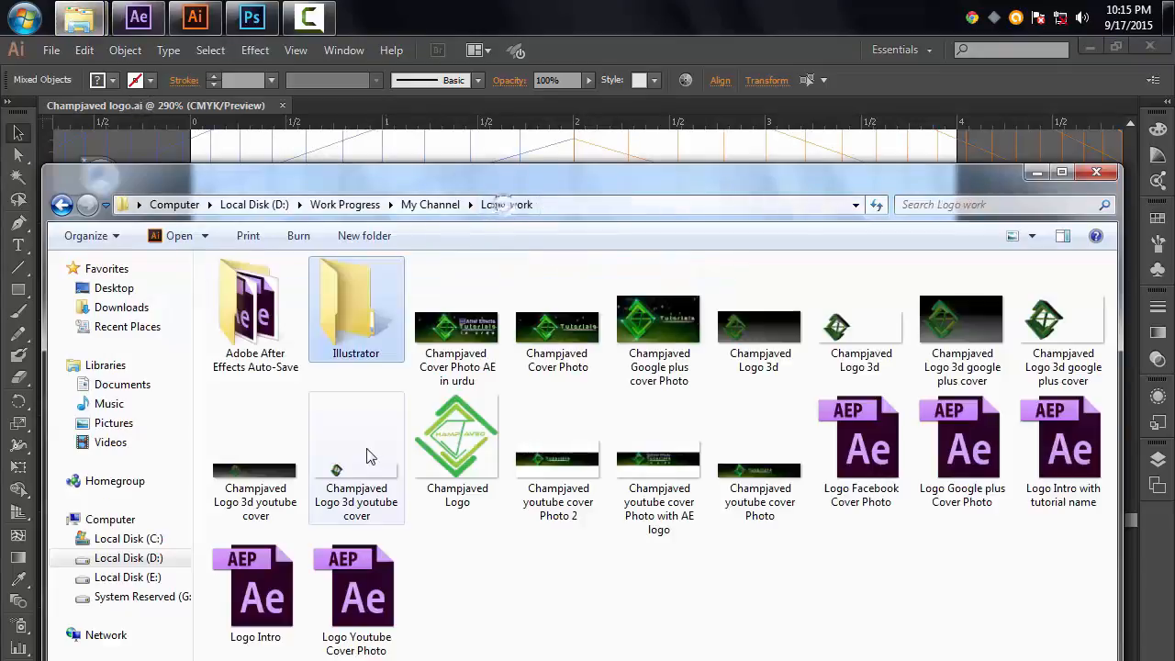
pyautogui.click(459, 438)
pyautogui.moveTo(462, 440); pyautogui.dragTo(283, 304)
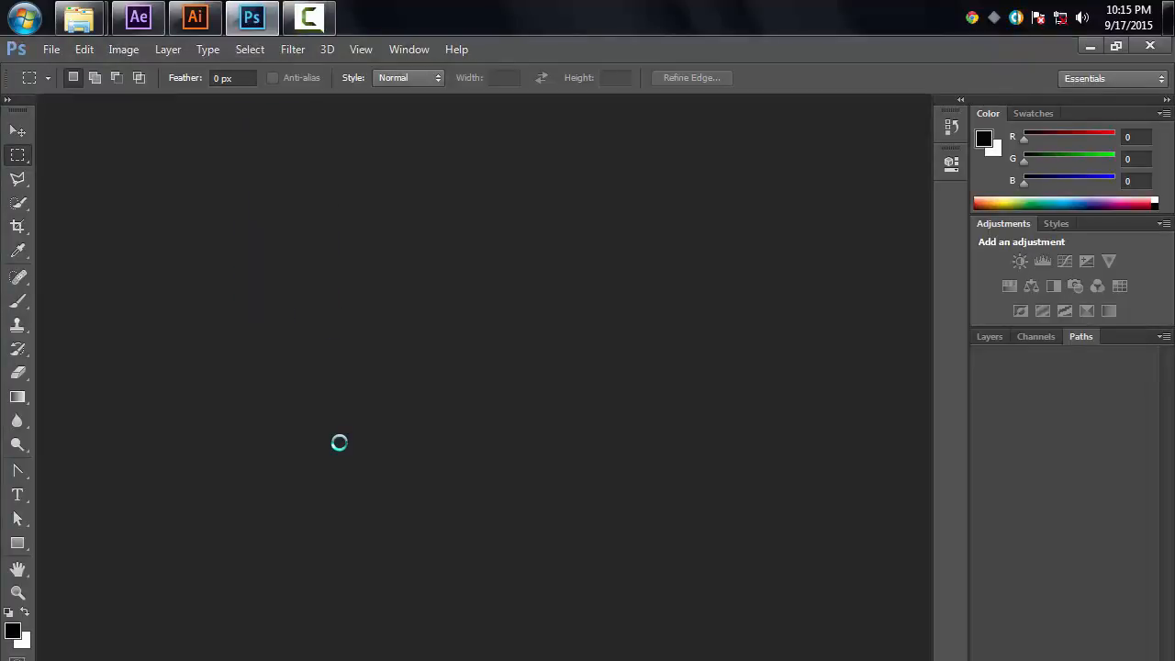
# Step: Fit the image on screen and load Layer 0's pixels as a selection
pyautogui.hotkey('ctrl', '0')
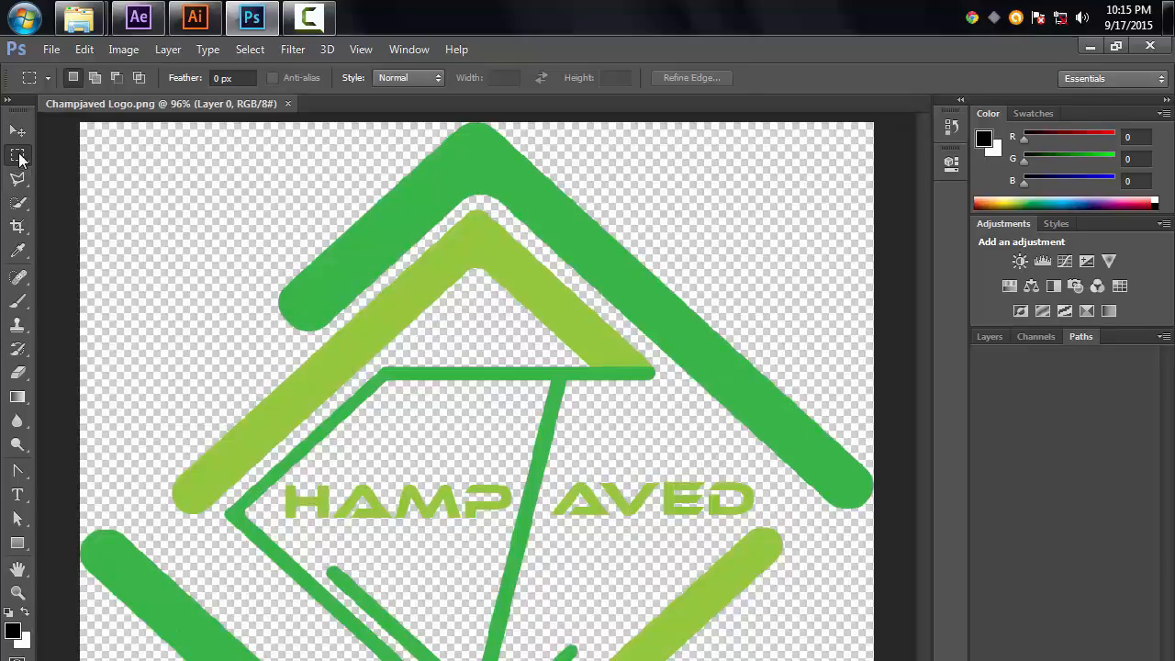
pyautogui.click(986, 337)
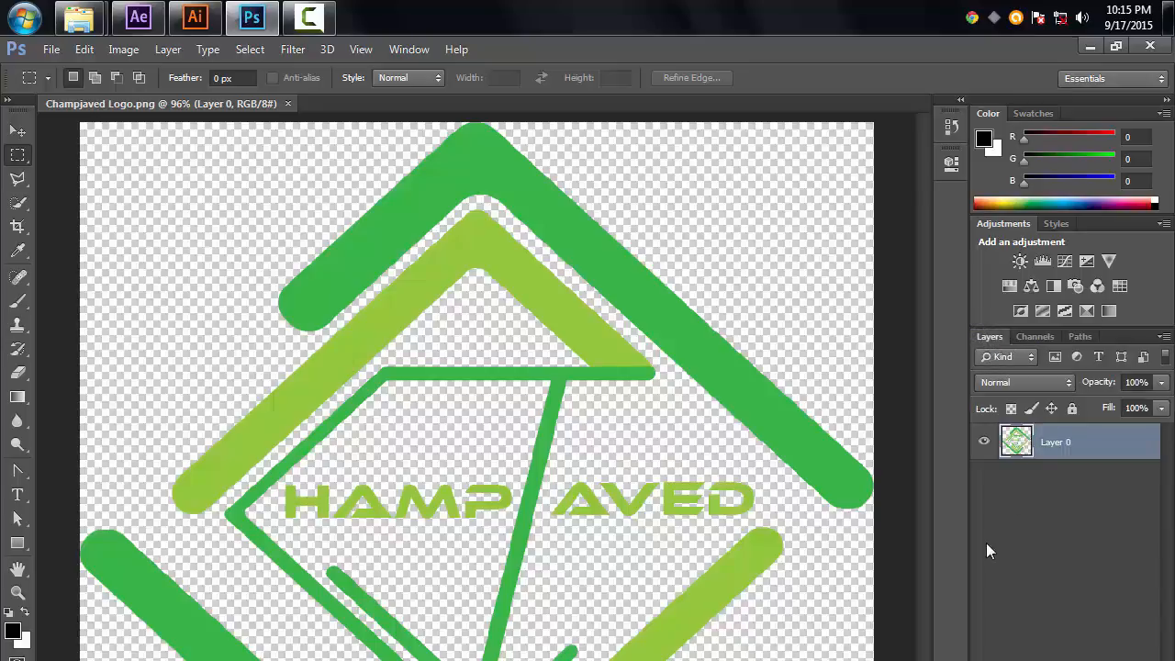
pyautogui.keyDown('ctrl'); pyautogui.click(1016, 444); pyautogui.keyUp('ctrl')
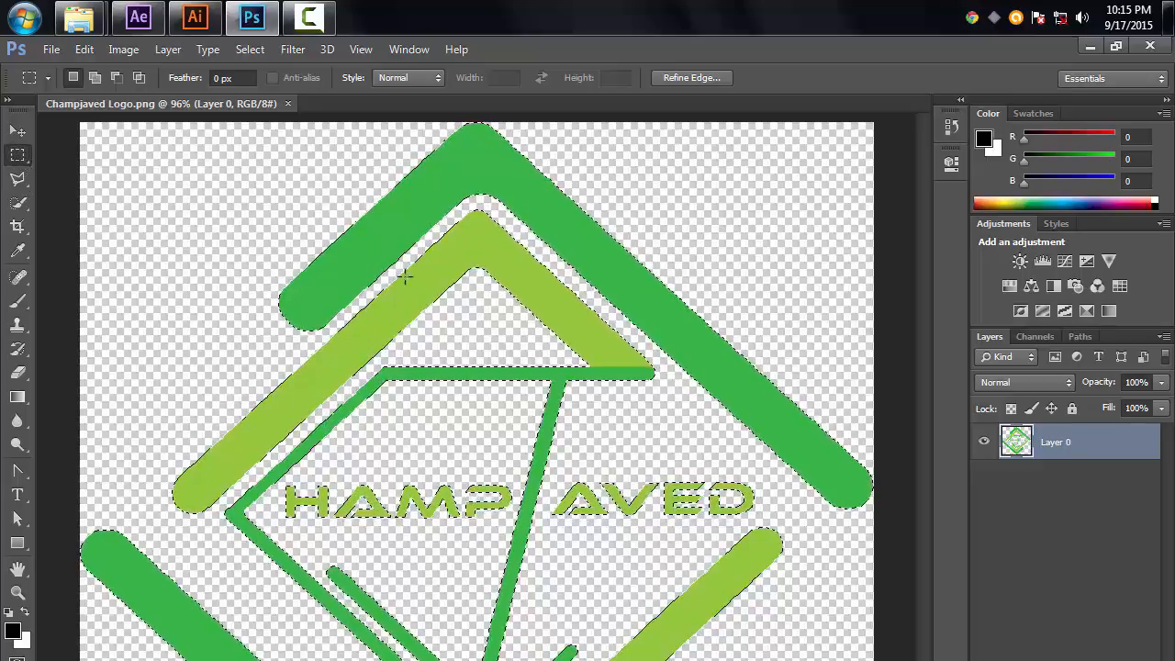
# Step: Make a work path from the selection with a tolerance of .5 pixels and copy the path
pyautogui.rightClick(445, 273)
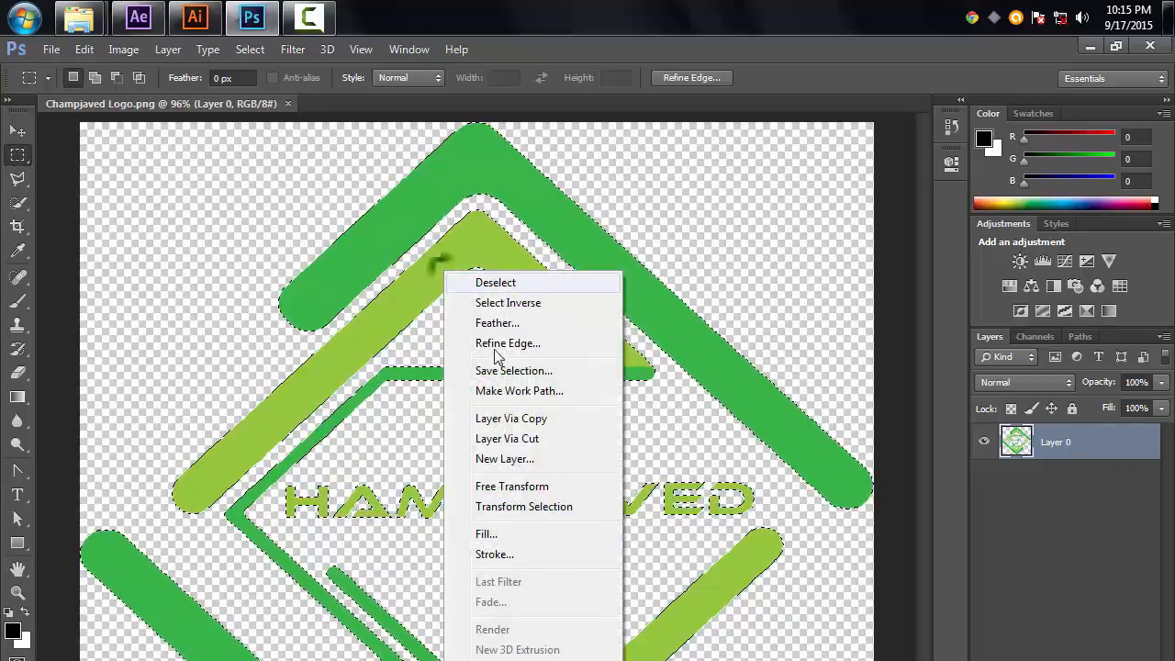
pyautogui.click(550, 392)
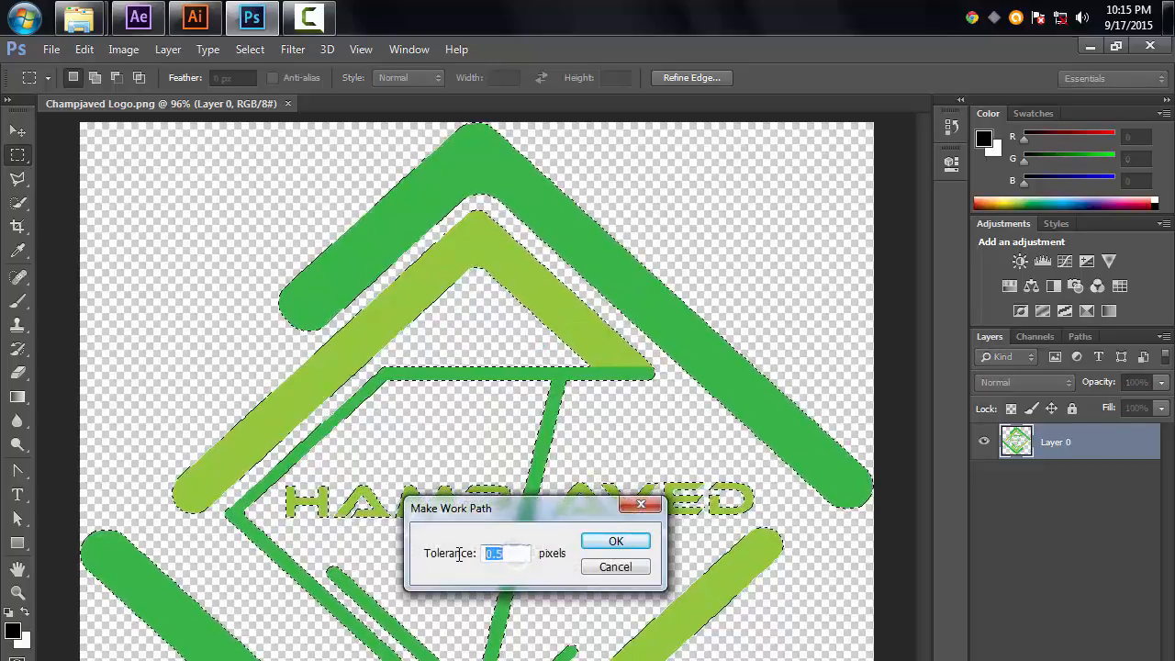
pyautogui.write('.5')
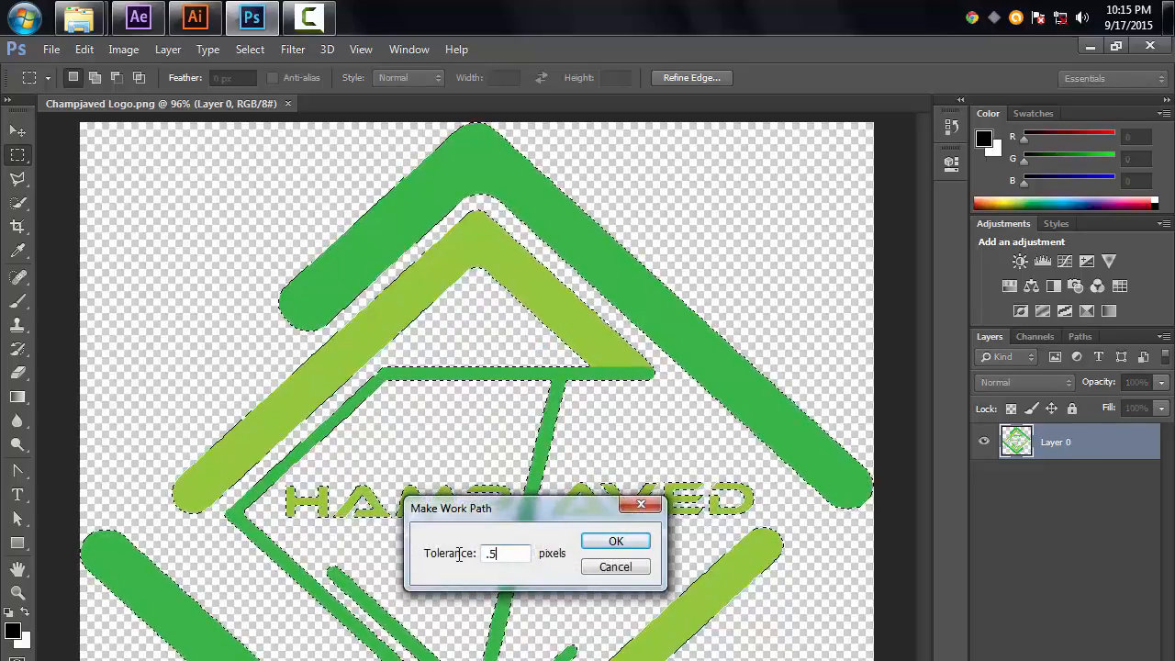
pyautogui.click(597, 545)
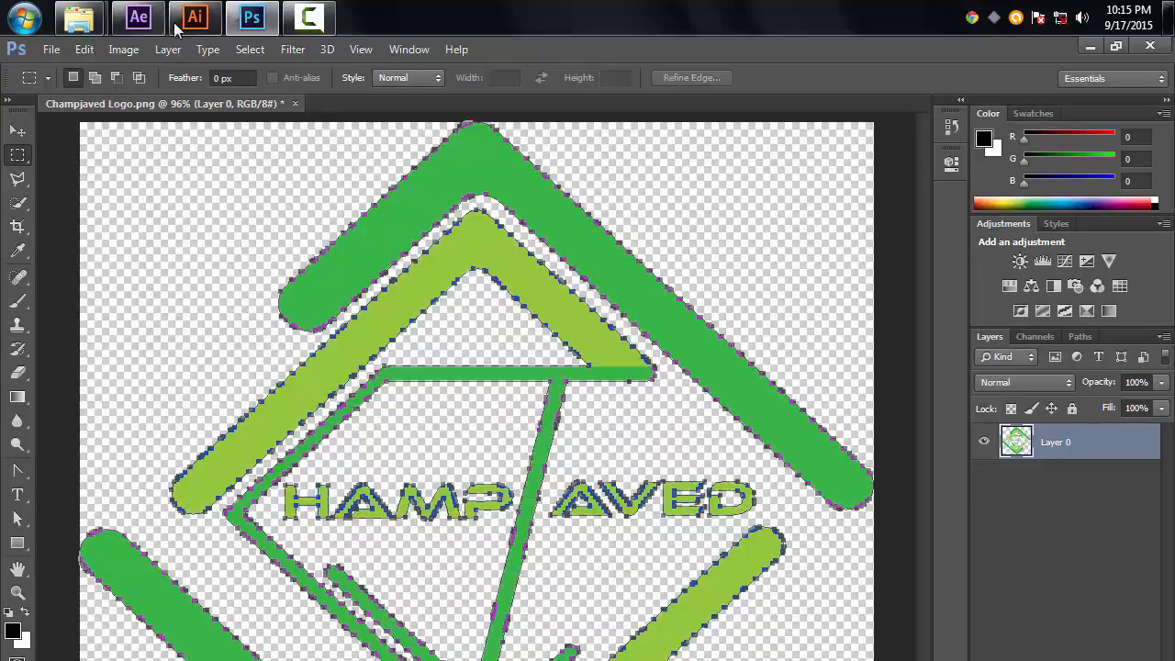
pyautogui.click(83, 49)
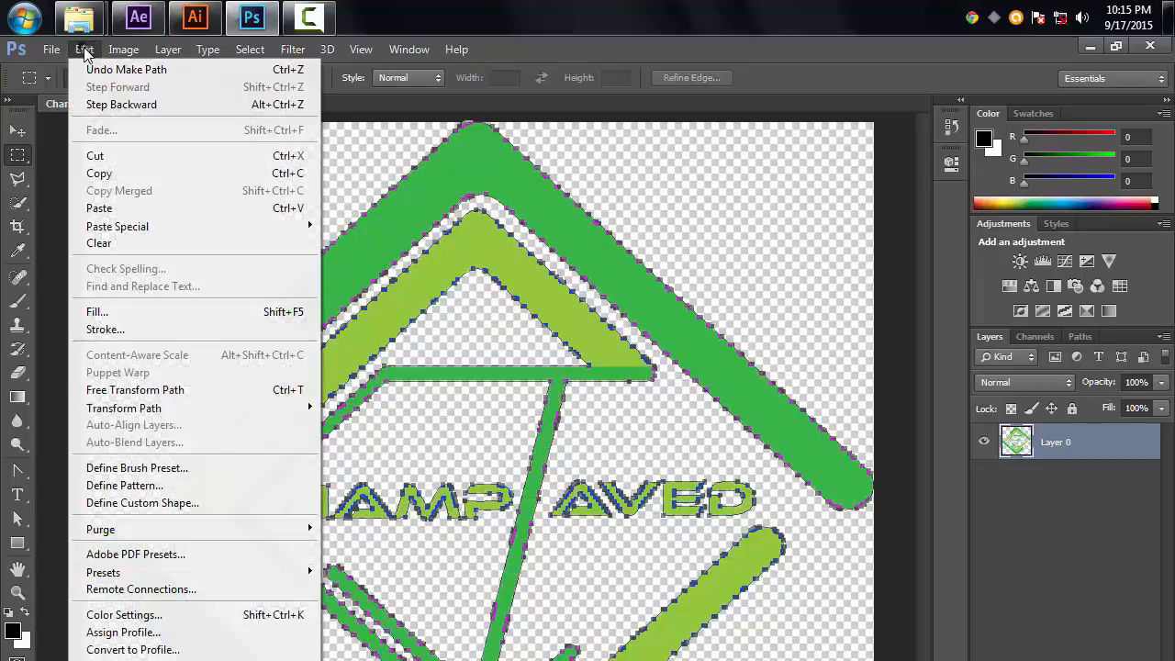
pyautogui.click(111, 172)
# Step: Try pasting the copied path onto the White Solid 1 layer in After Effects, then undo the paste
pyautogui.click(139, 17)
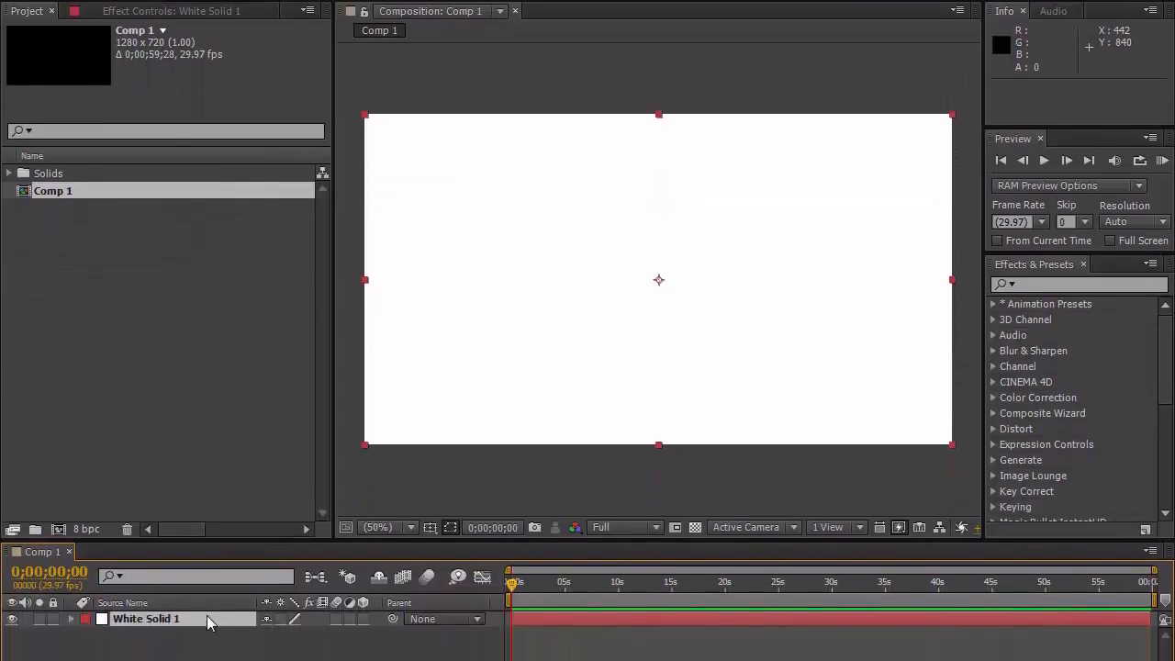
pyautogui.click(207, 593)
pyautogui.hotkey('ctrl', 'v')
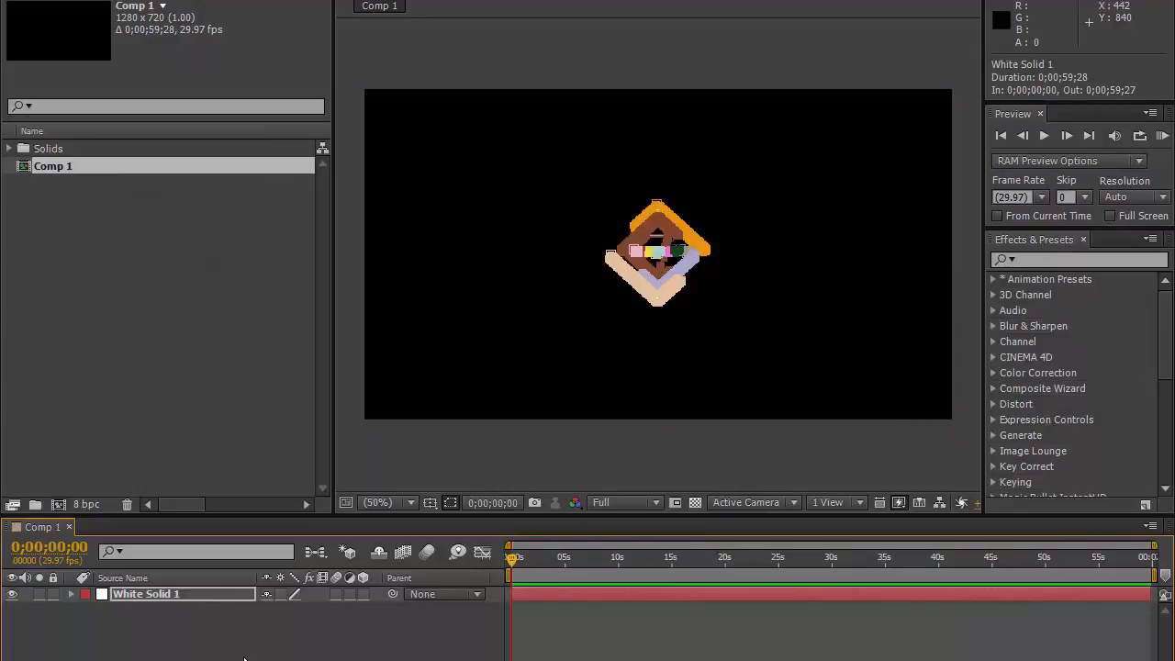
pyautogui.hotkey('ctrl', 'z')
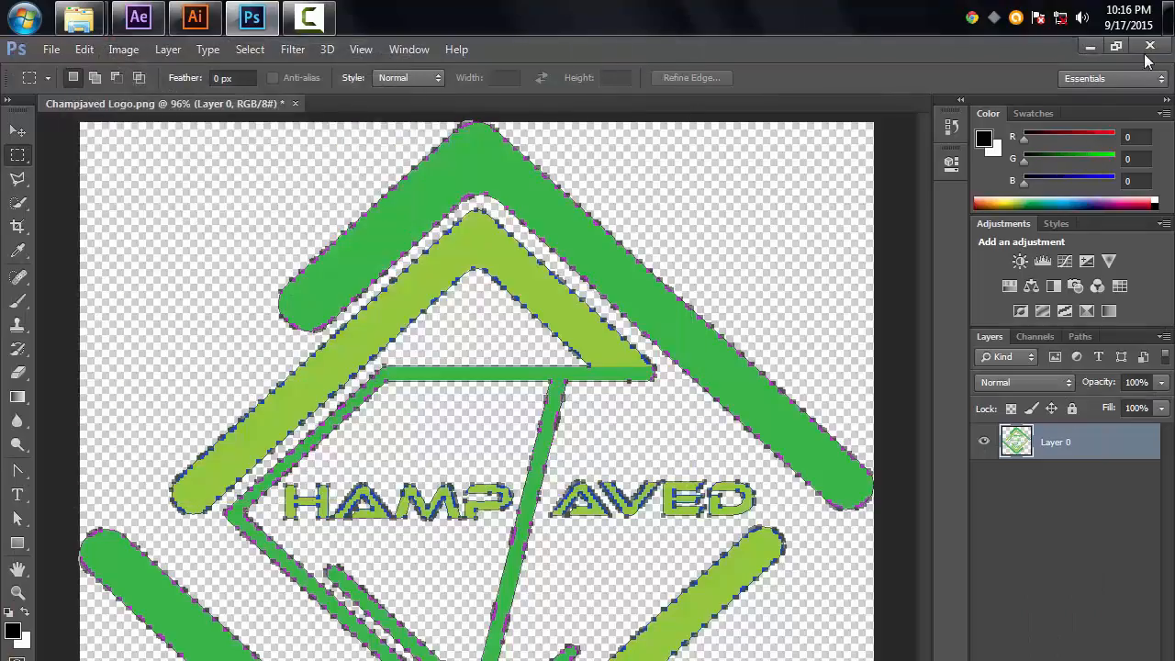
# Step: Close Photoshop without keeping the changes to the logo
pyautogui.click(1148, 45)
pyautogui.click(602, 393)
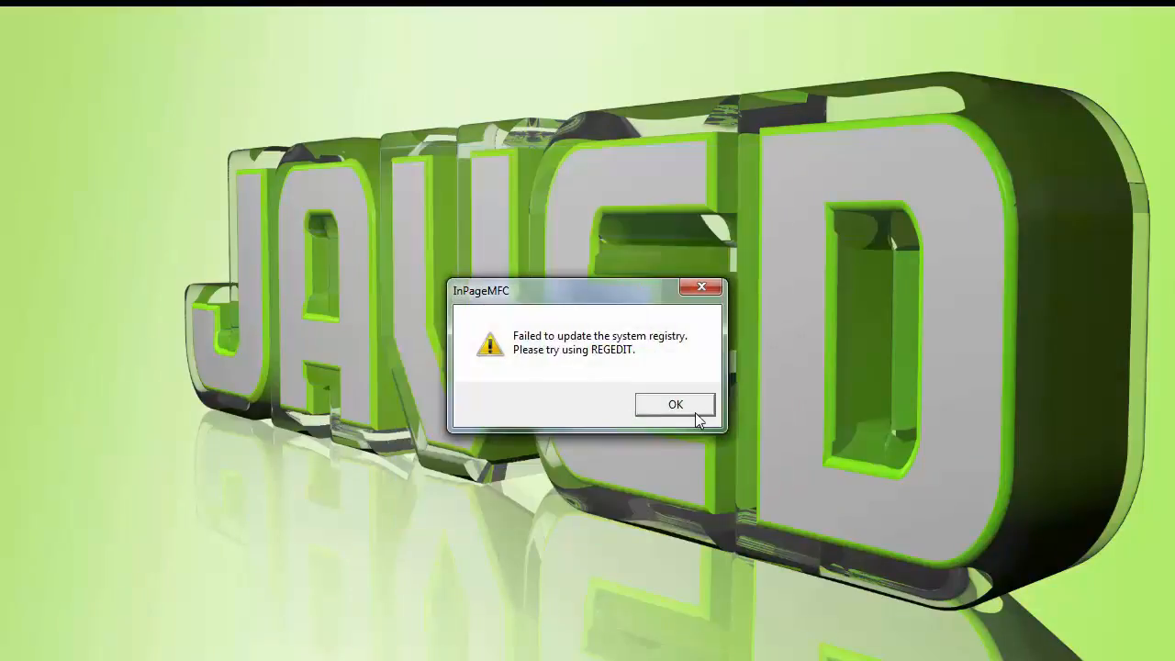
# Step: Dismiss the registry error and set the keyboard preference to Phonetic
pyautogui.click(695, 413)
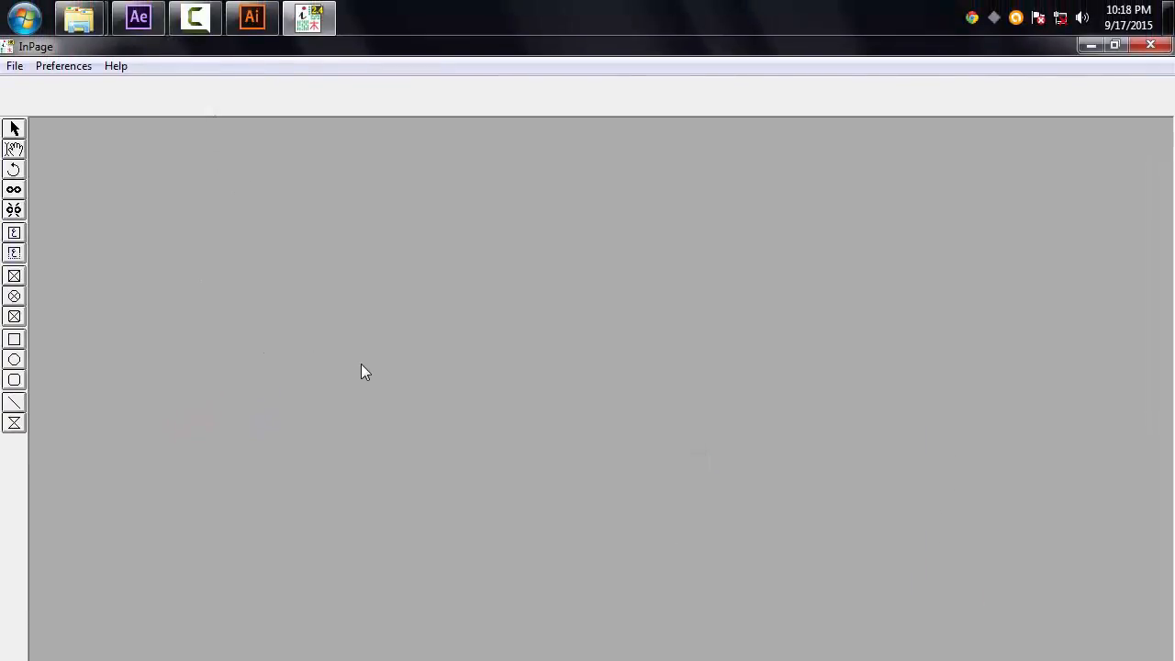
pyautogui.click(65, 69)
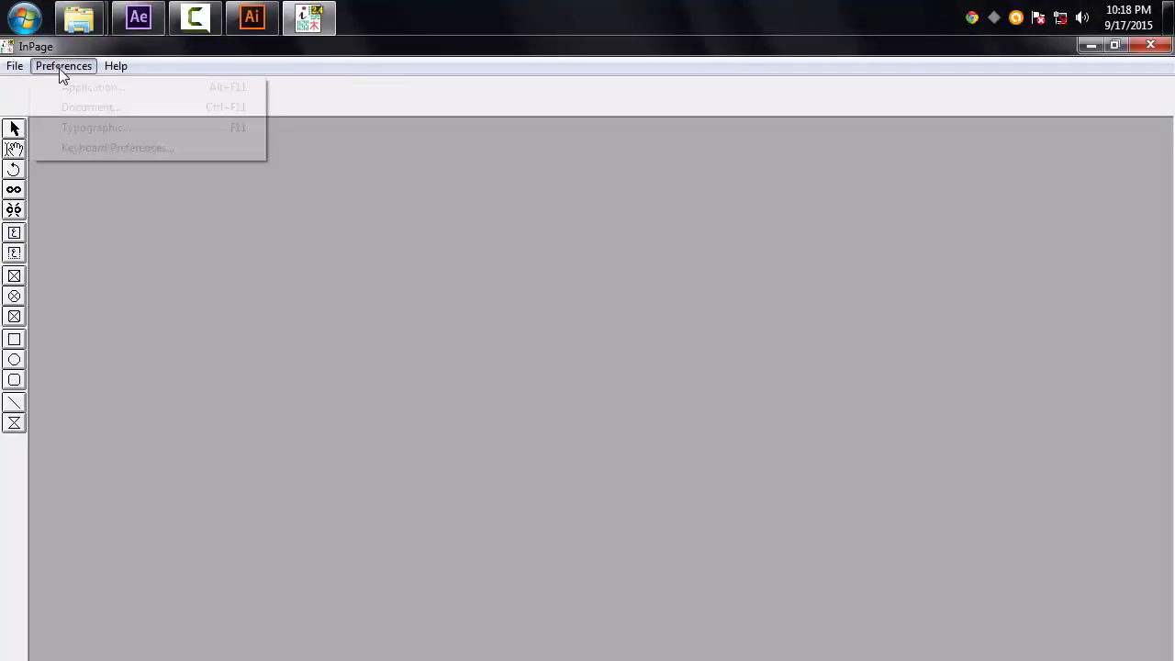
pyautogui.click(103, 149)
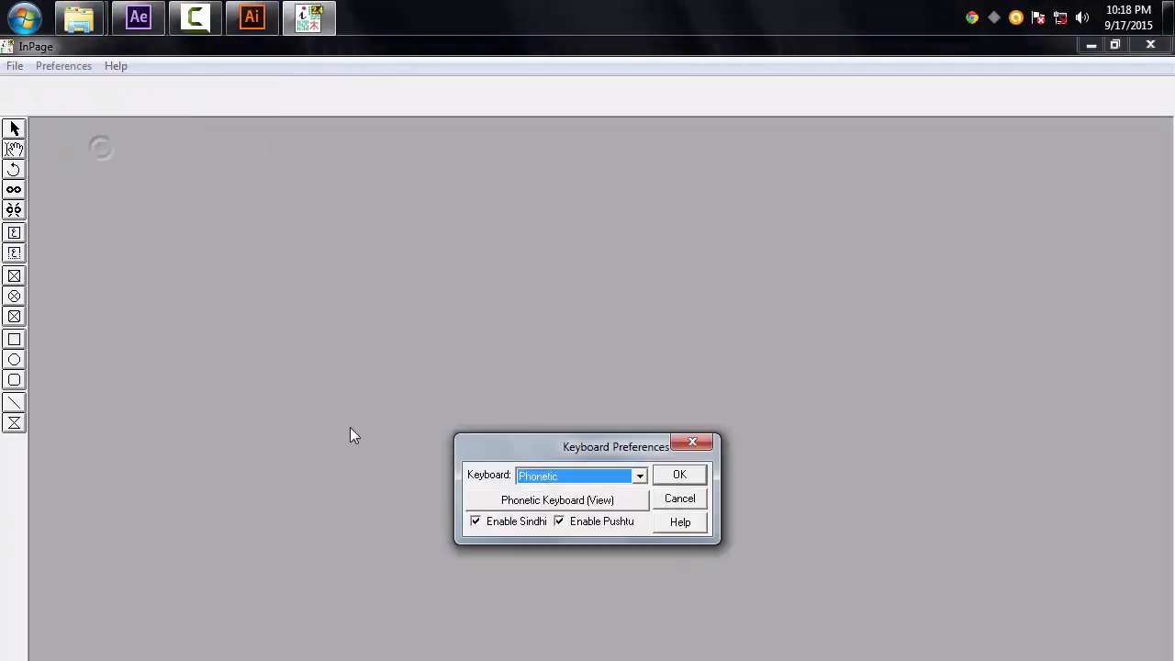
pyautogui.click(550, 476)
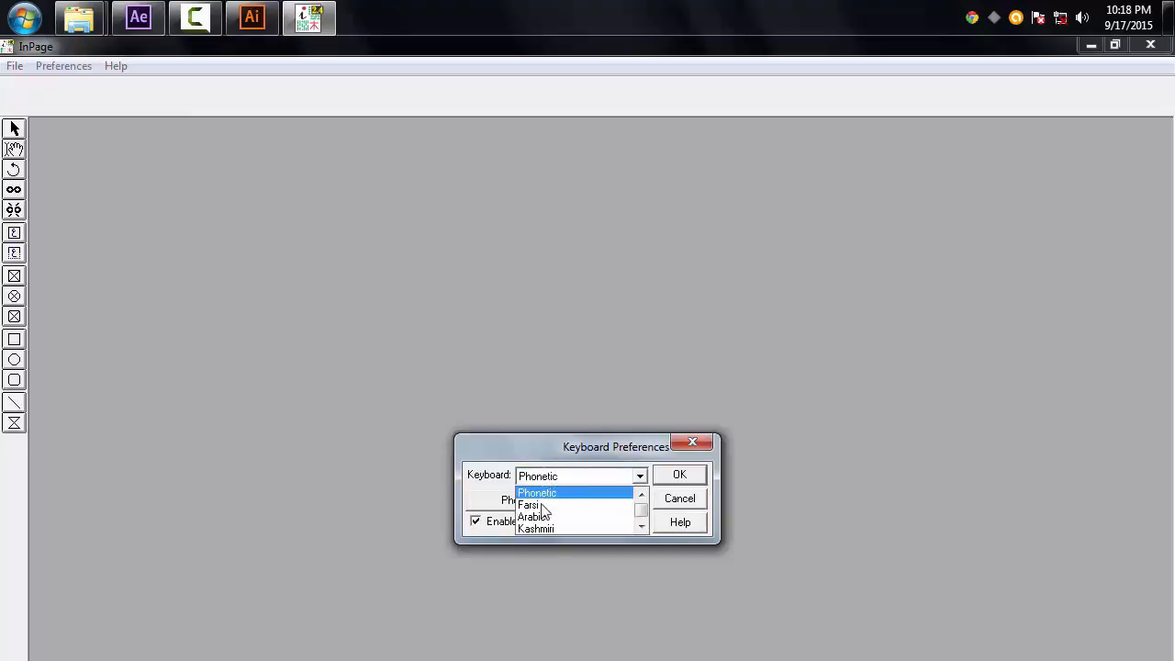
pyautogui.click(536, 494)
pyautogui.click(667, 484)
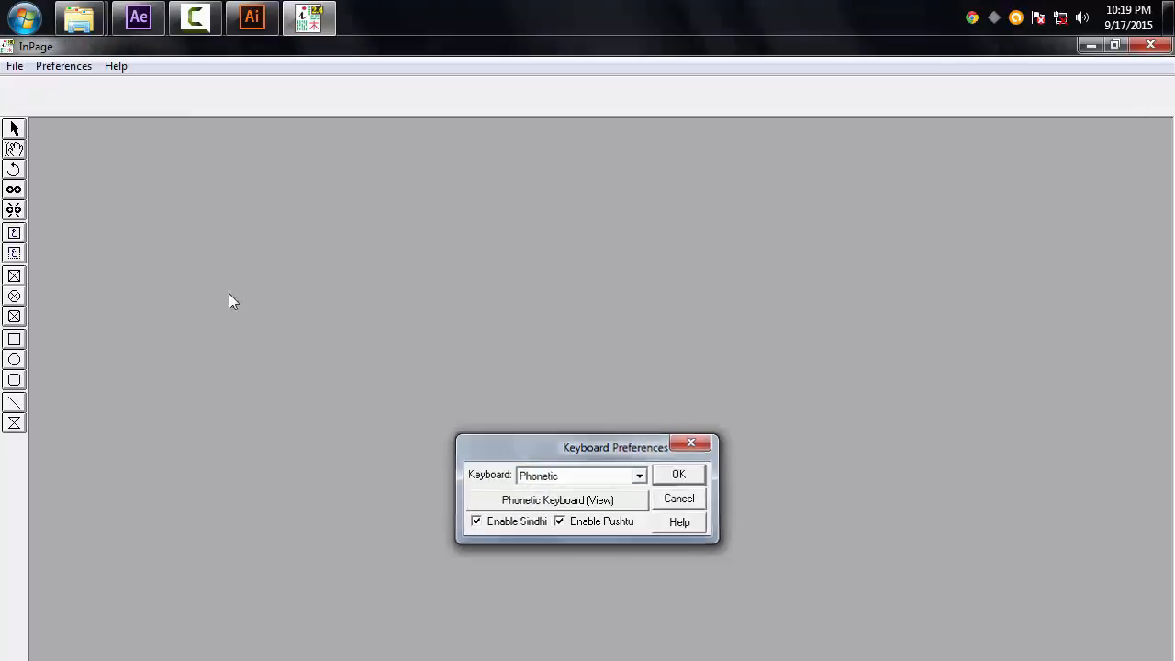
# Step: Create a new document with the default page settings
pyautogui.click(15, 67)
pyautogui.click(46, 88)
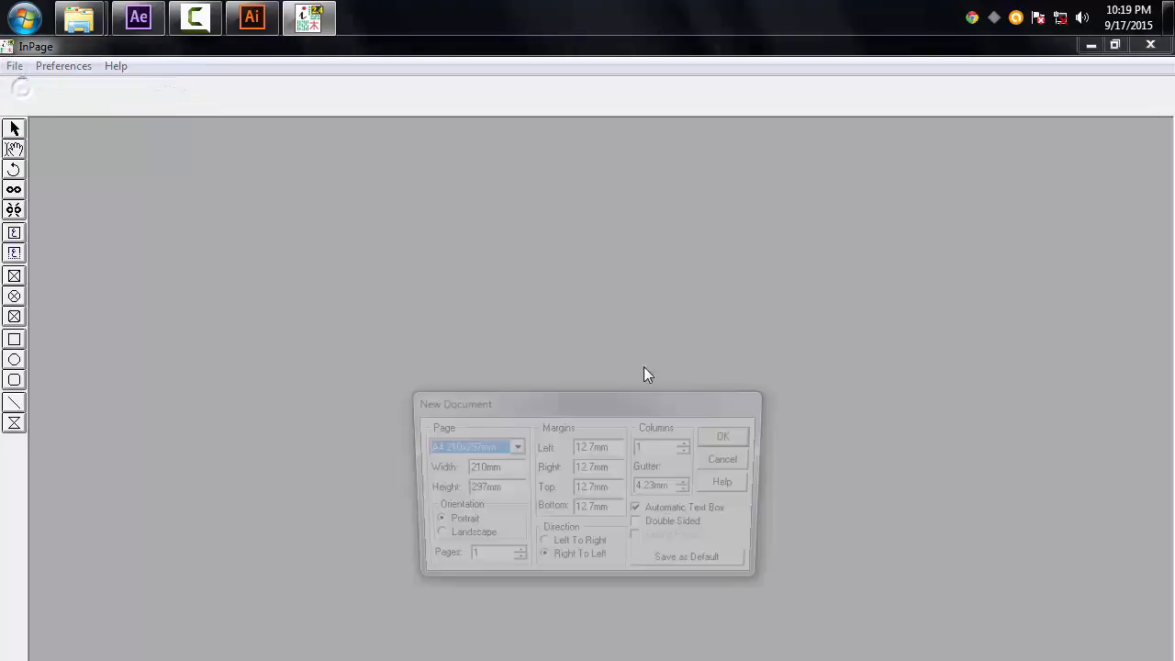
pyautogui.click(732, 439)
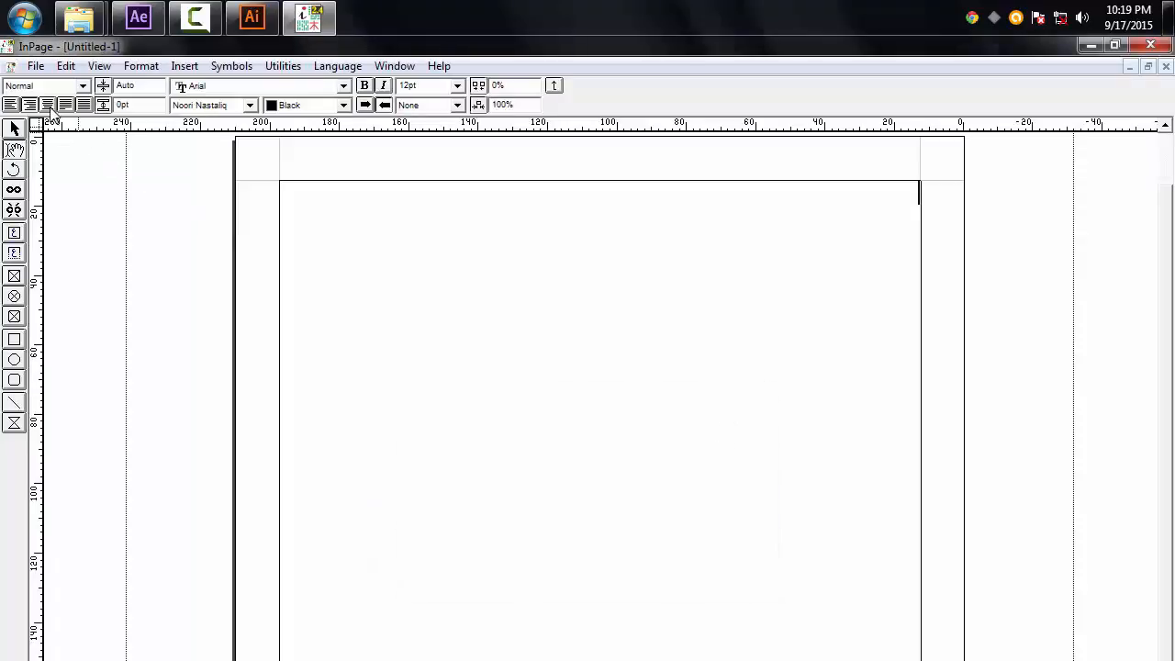
# Step: Set the text to centred alignment, Red colour and 48 pt size
pyautogui.click(49, 105)
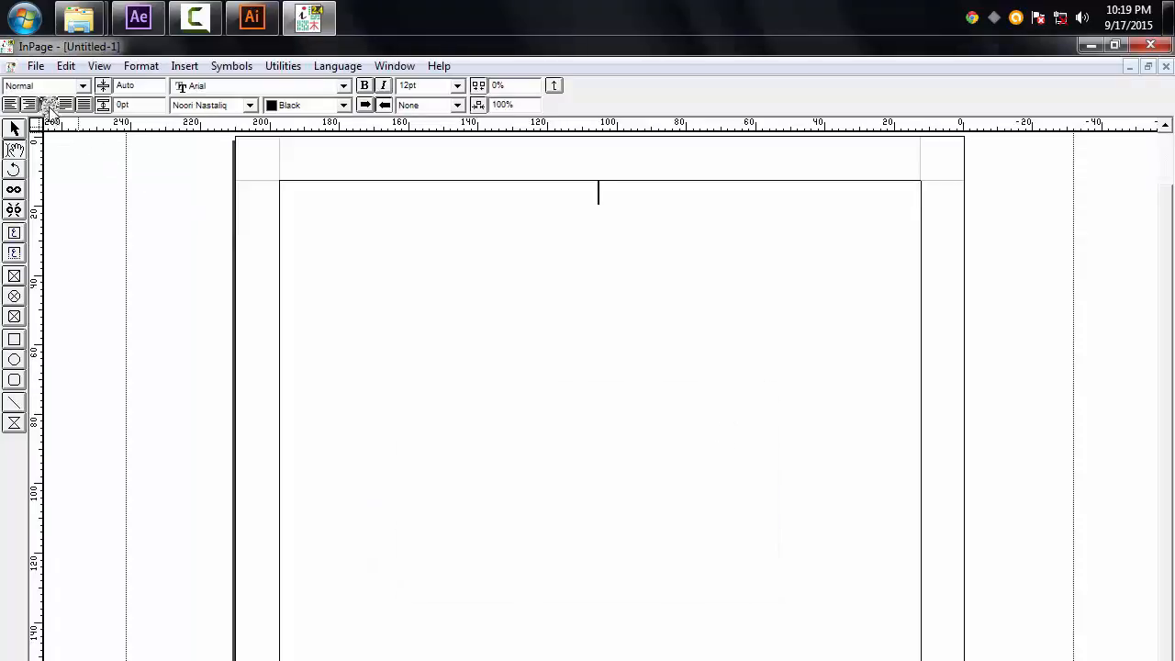
pyautogui.click(333, 107)
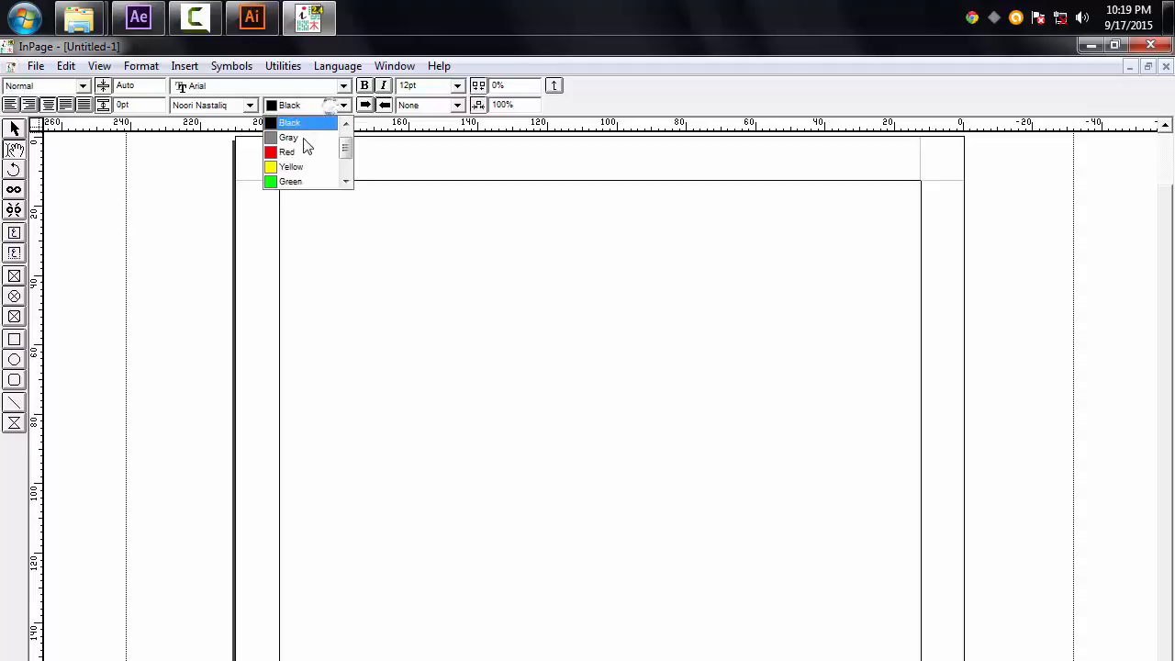
pyautogui.click(303, 152)
pyautogui.doubleClick(408, 86)
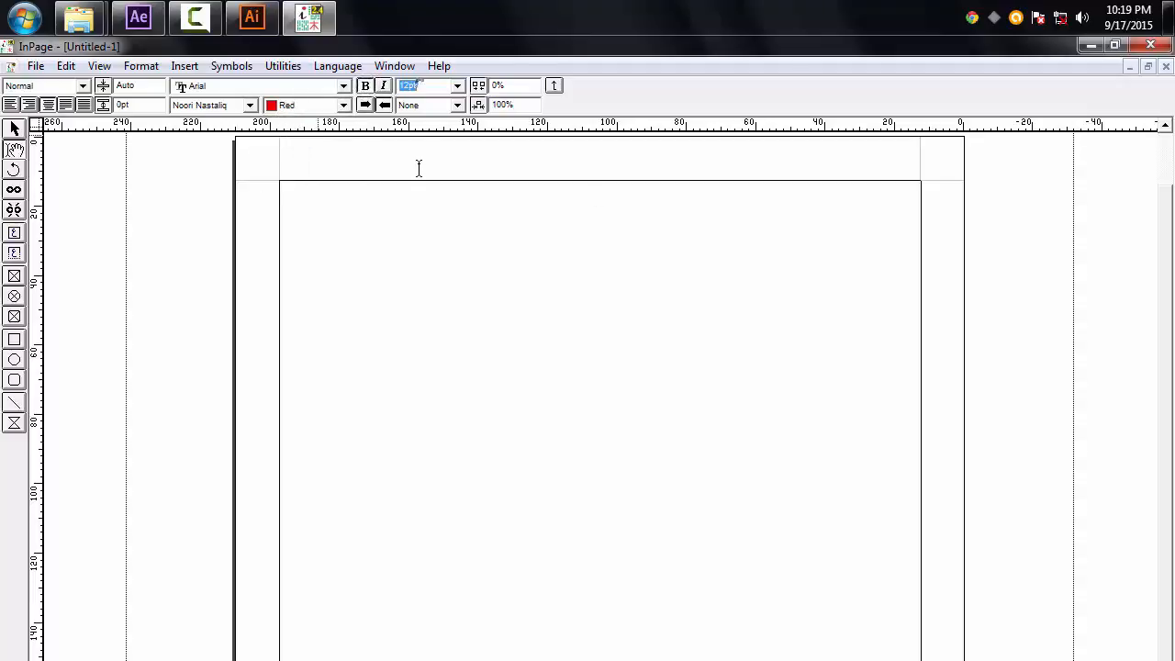
pyautogui.write('4خ')
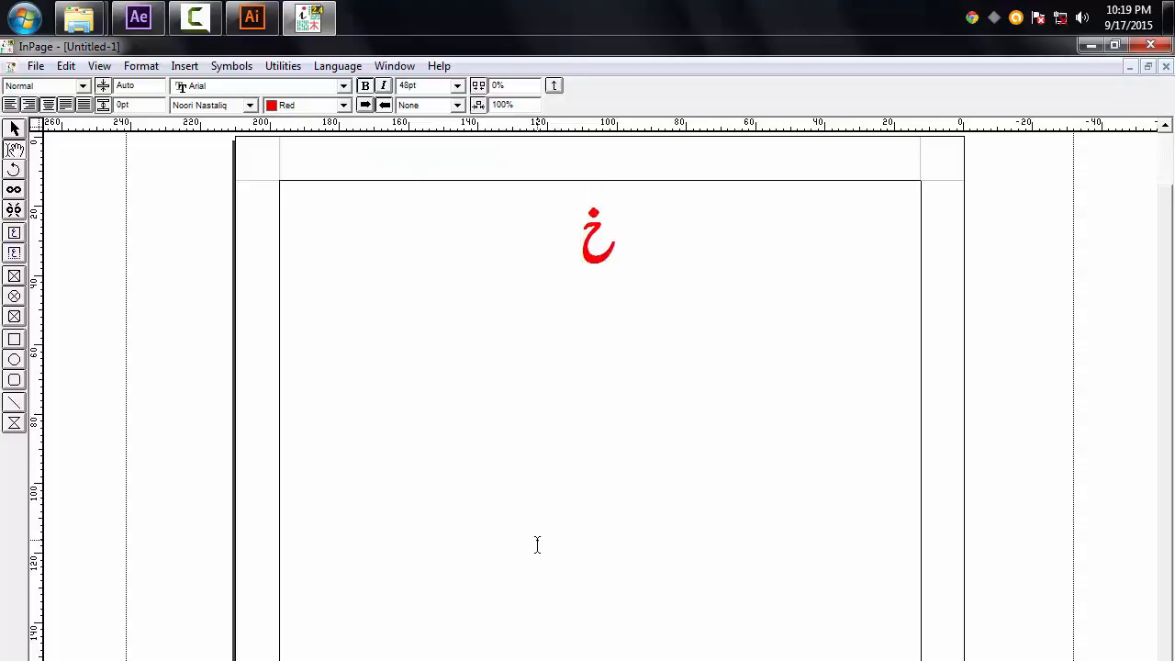
pyautogui.write('وشٓا')
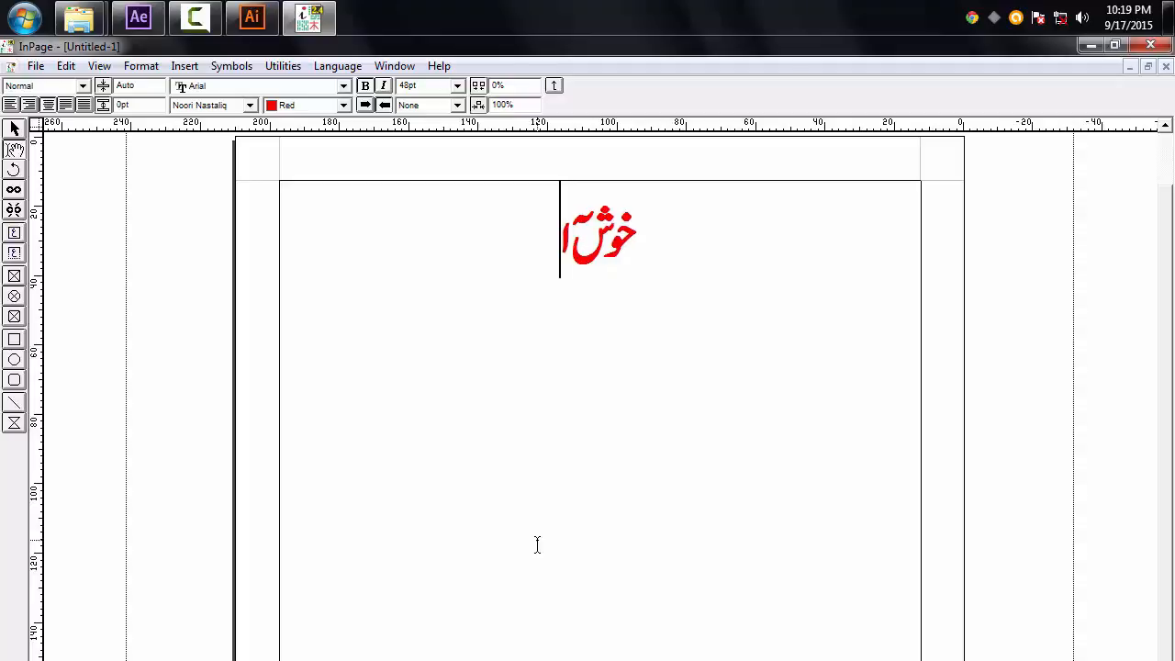
# Step: Type the Urdu phrase خوش آمدید on the page
pyautogui.press('BackSpace')
pyautogui.write('آج')
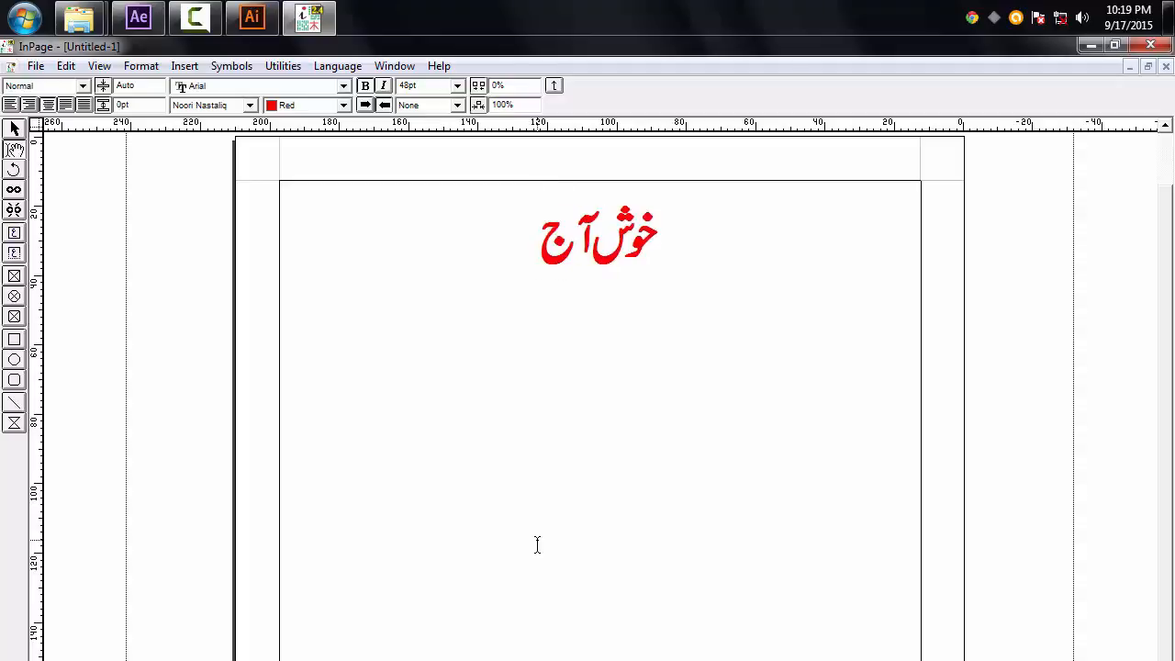
pyautogui.press('BackSpace')
pyautogui.write('مد')
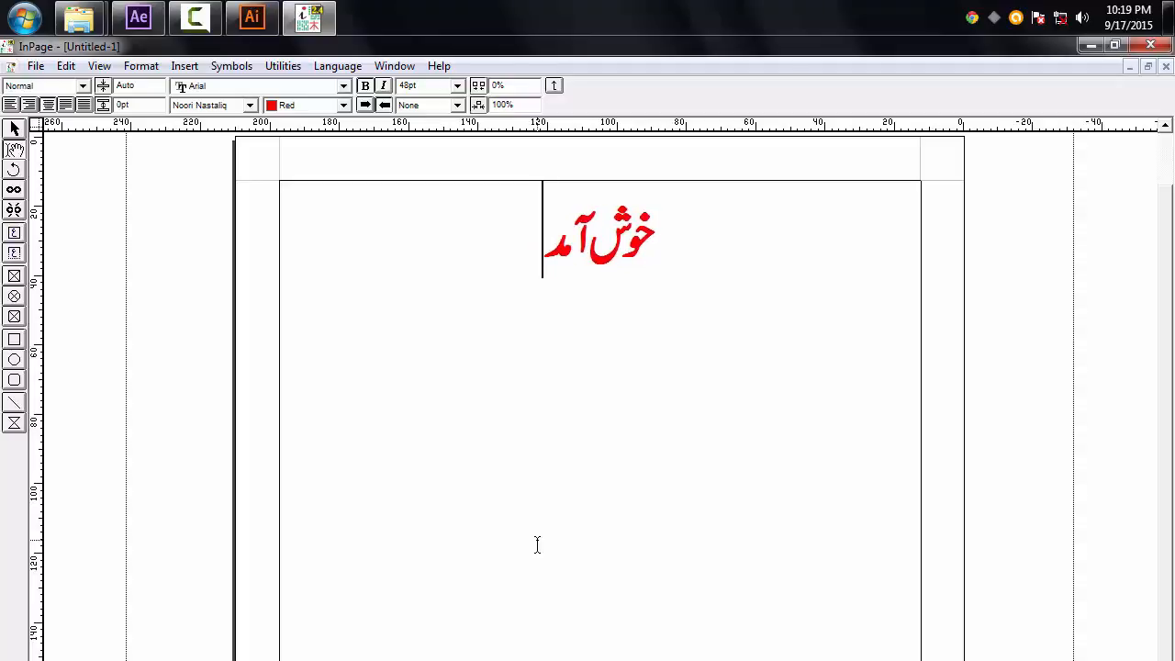
pyautogui.write('ید')
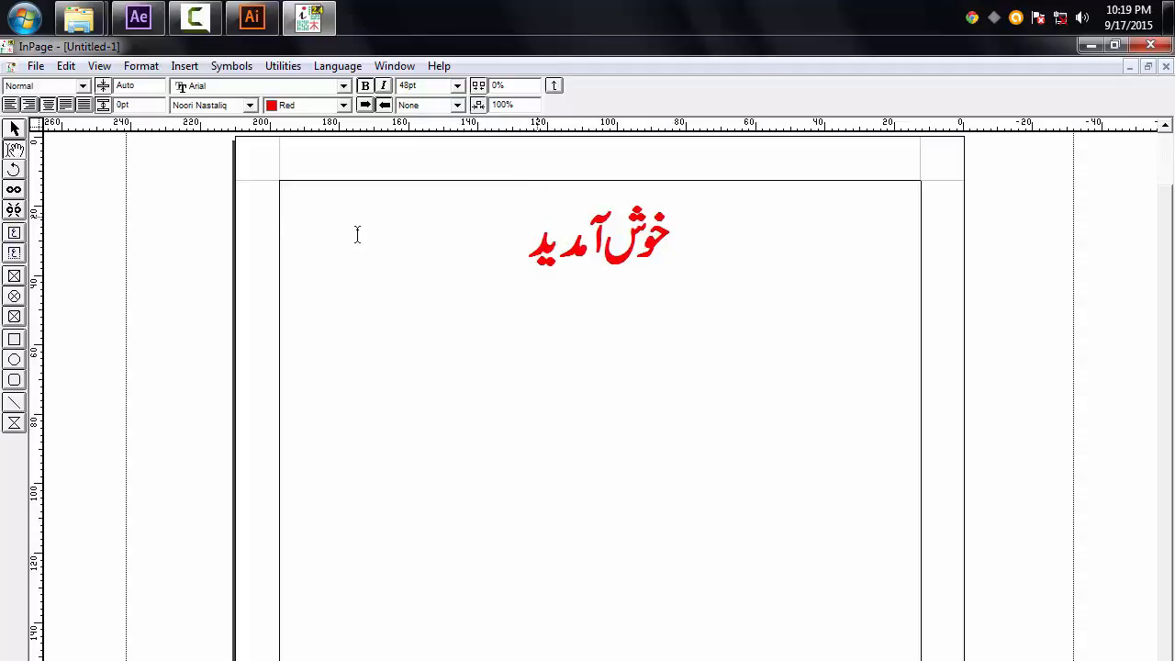
# Step: Export the page as an Encapsulated PostScript picture named wellcome in Temp Files
pyautogui.click(36, 66)
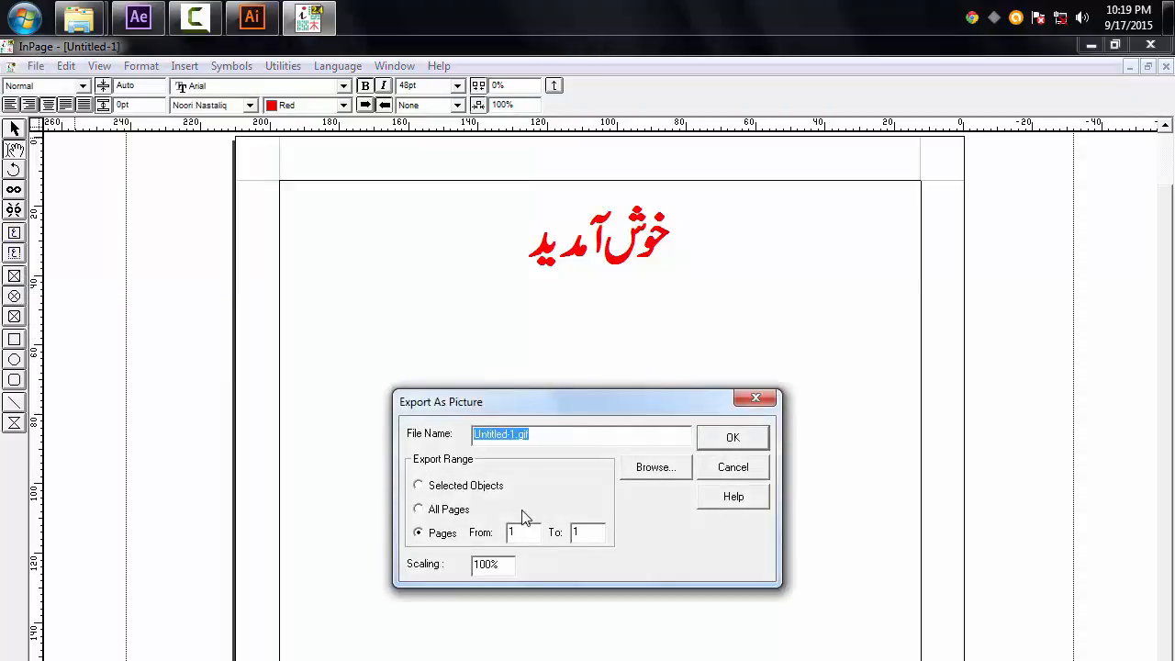
pyautogui.click(653, 468)
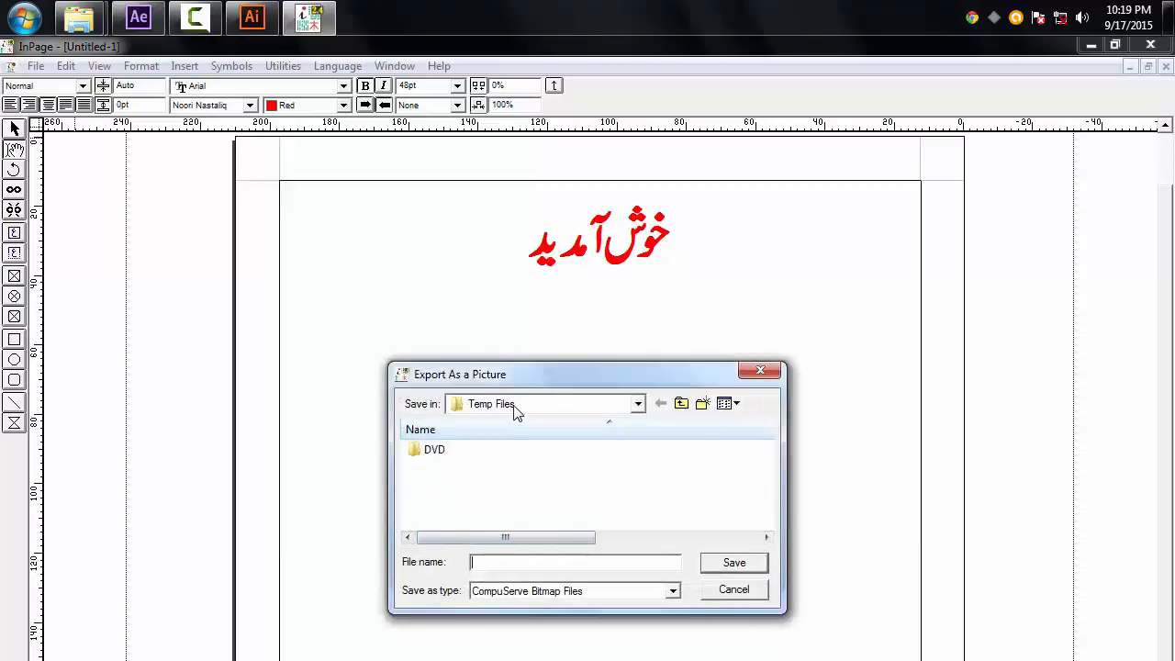
pyautogui.click(507, 594)
pyautogui.click(520, 620)
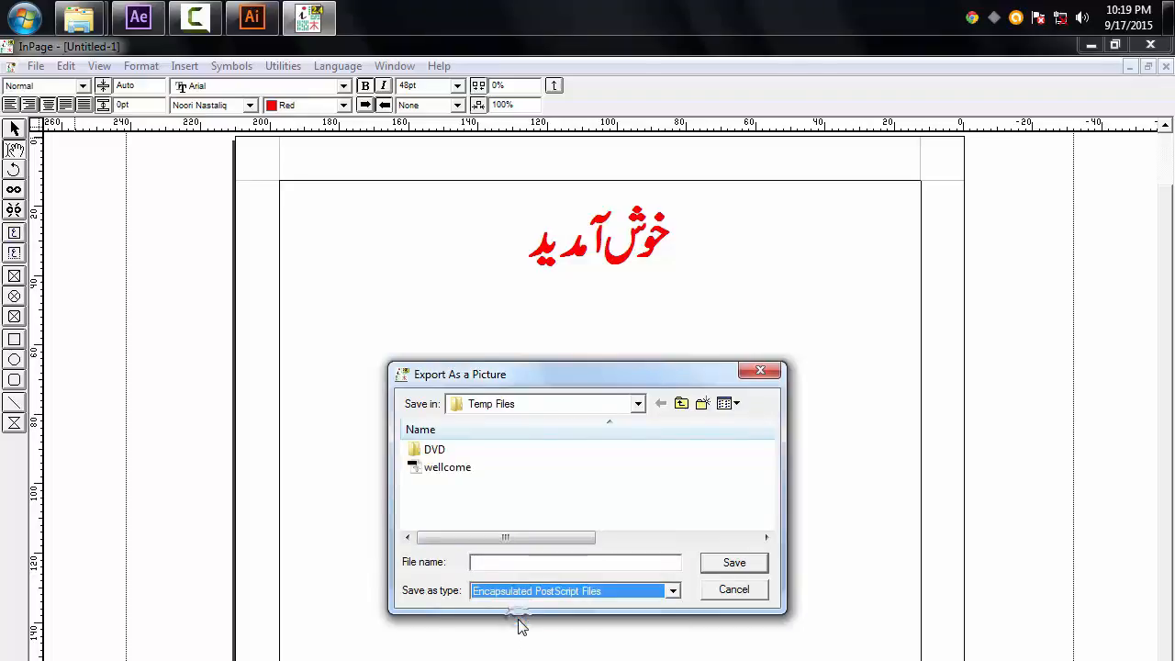
pyautogui.click(440, 468)
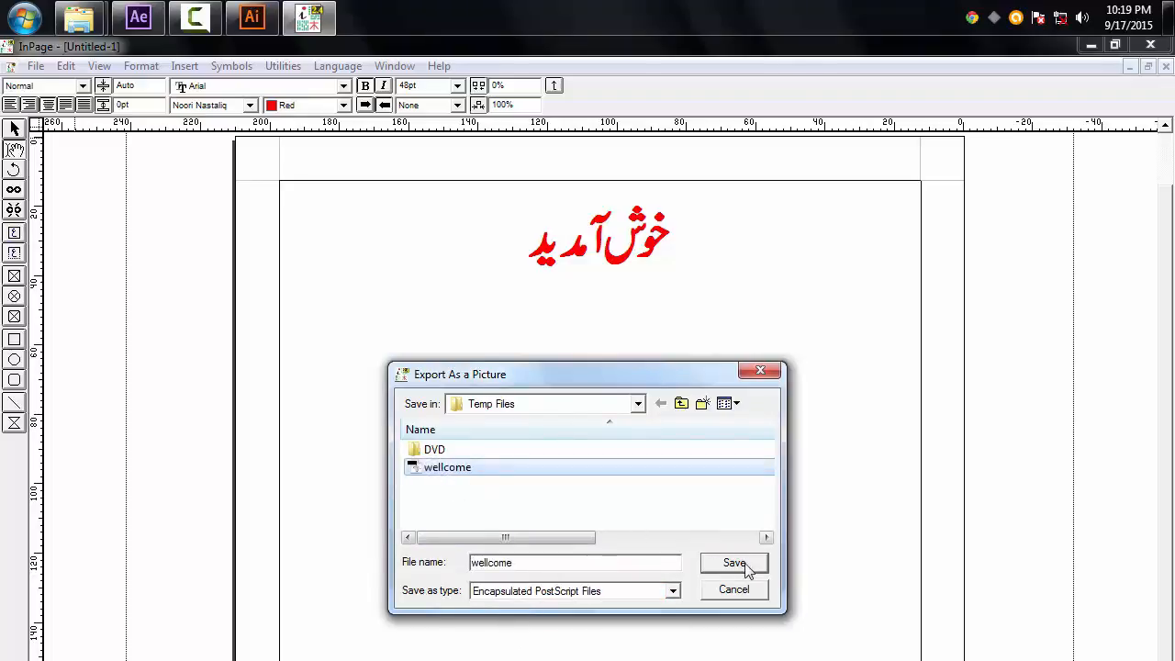
pyautogui.click(734, 563)
pyautogui.click(633, 507)
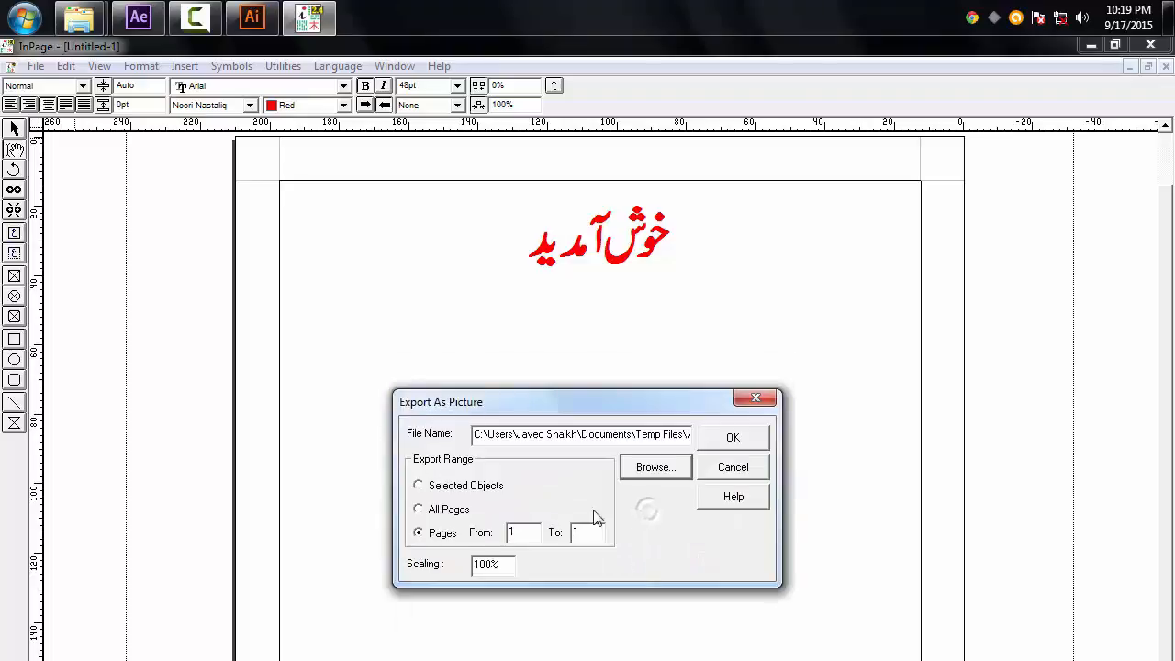
pyautogui.click(734, 437)
pyautogui.click(668, 537)
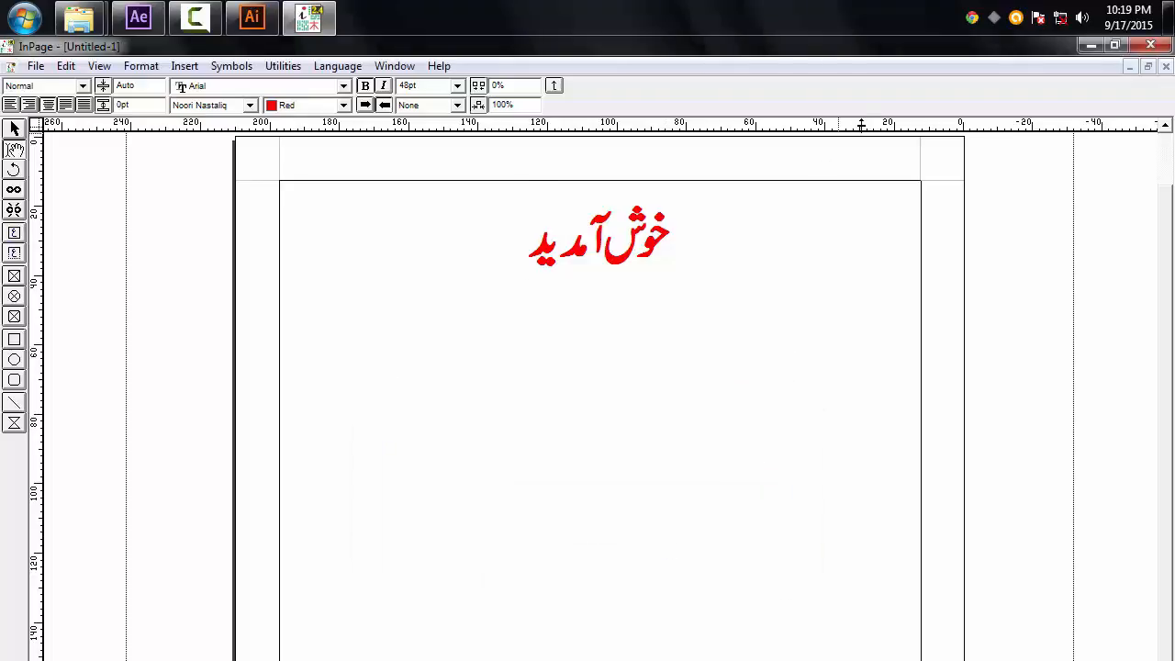
# Step: Close InPage without saving the document
pyautogui.click(1152, 45)
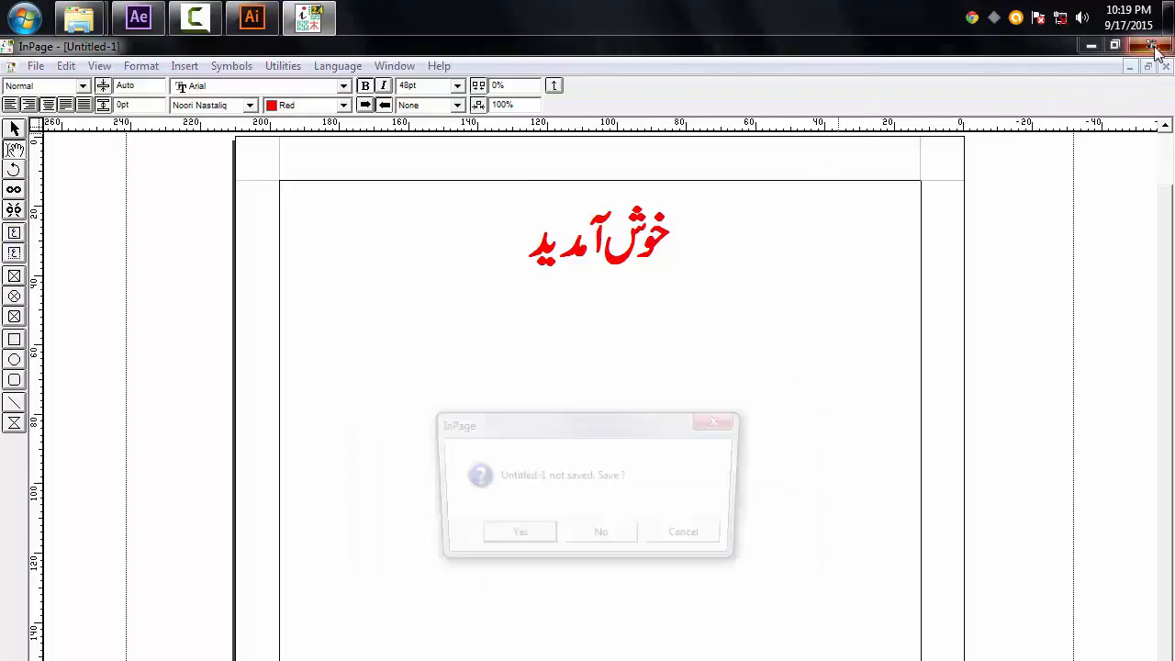
pyautogui.click(587, 538)
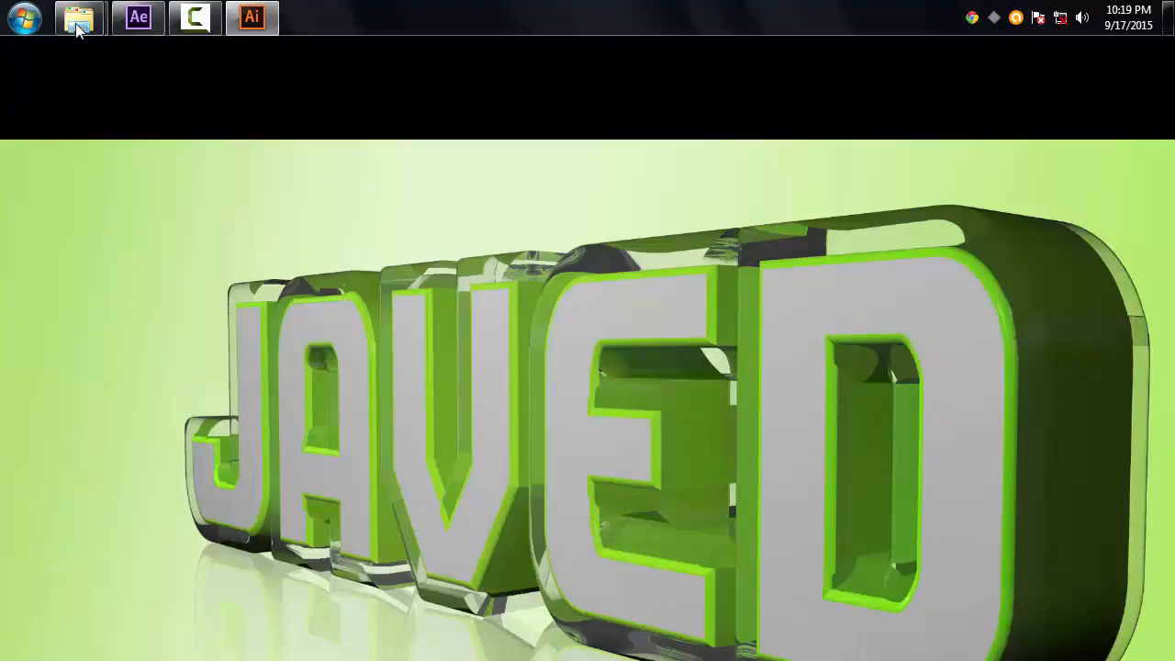
# Step: Open the wellcome EPS file from the Temp Files folder in Illustrator
pyautogui.moveTo(78, 30)
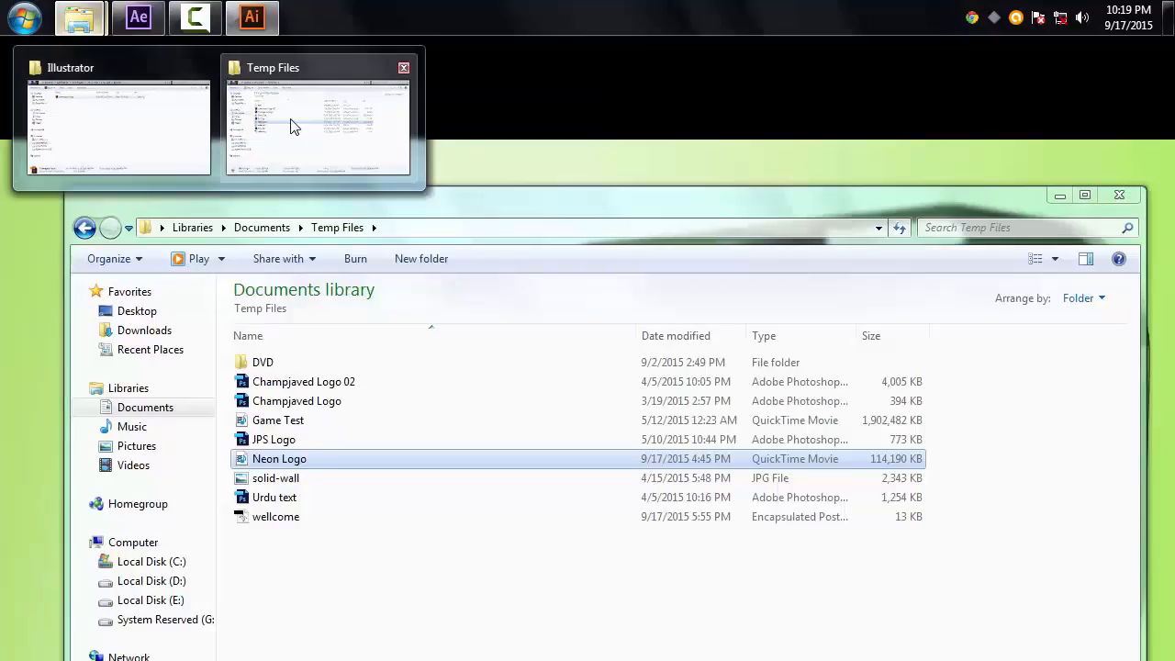
pyautogui.click(290, 125)
pyautogui.click(275, 519)
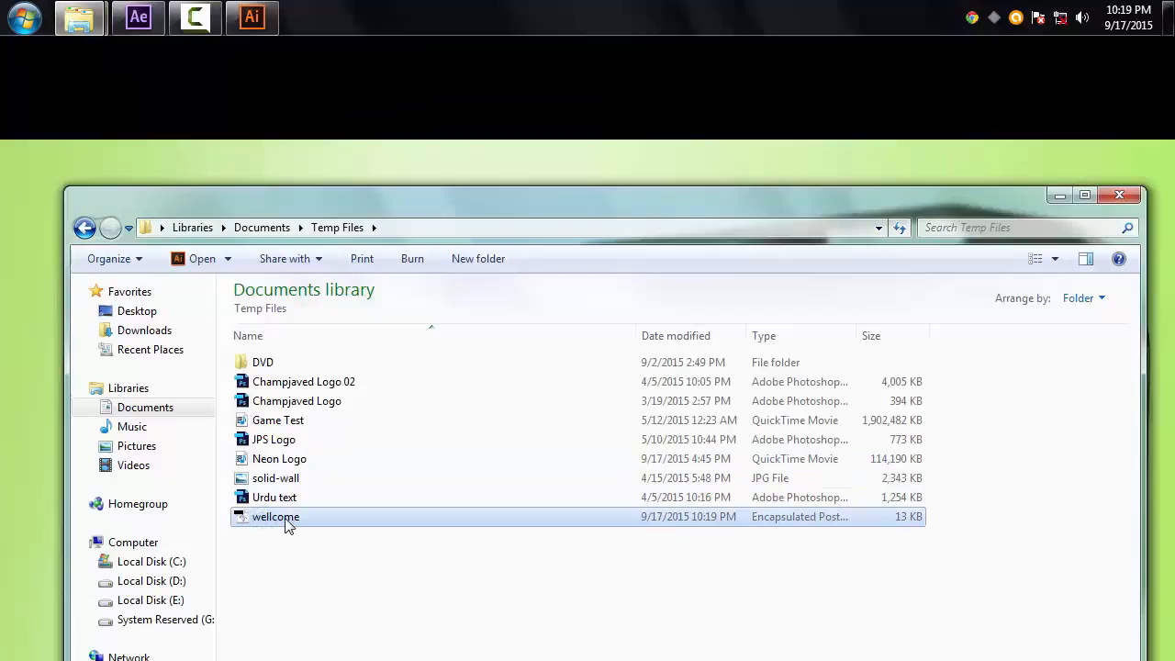
pyautogui.moveTo(285, 522); pyautogui.dragTo(372, 101)
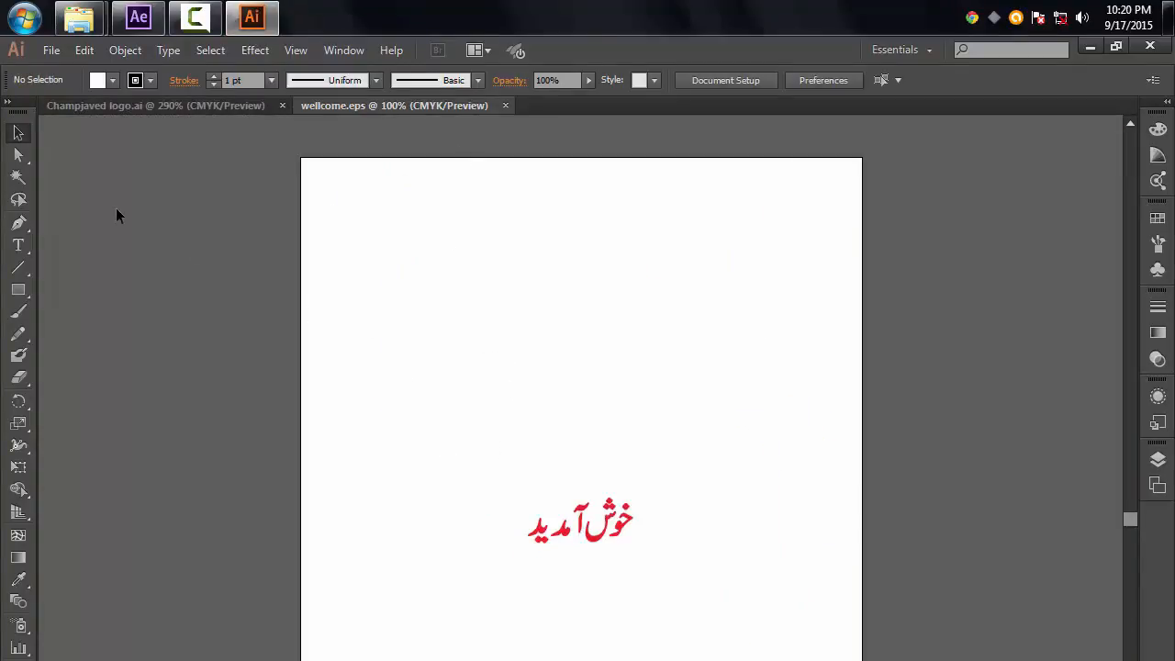
# Step: Select the Urdu text group and copy it
pyautogui.moveTo(502, 469); pyautogui.dragTo(671, 592)
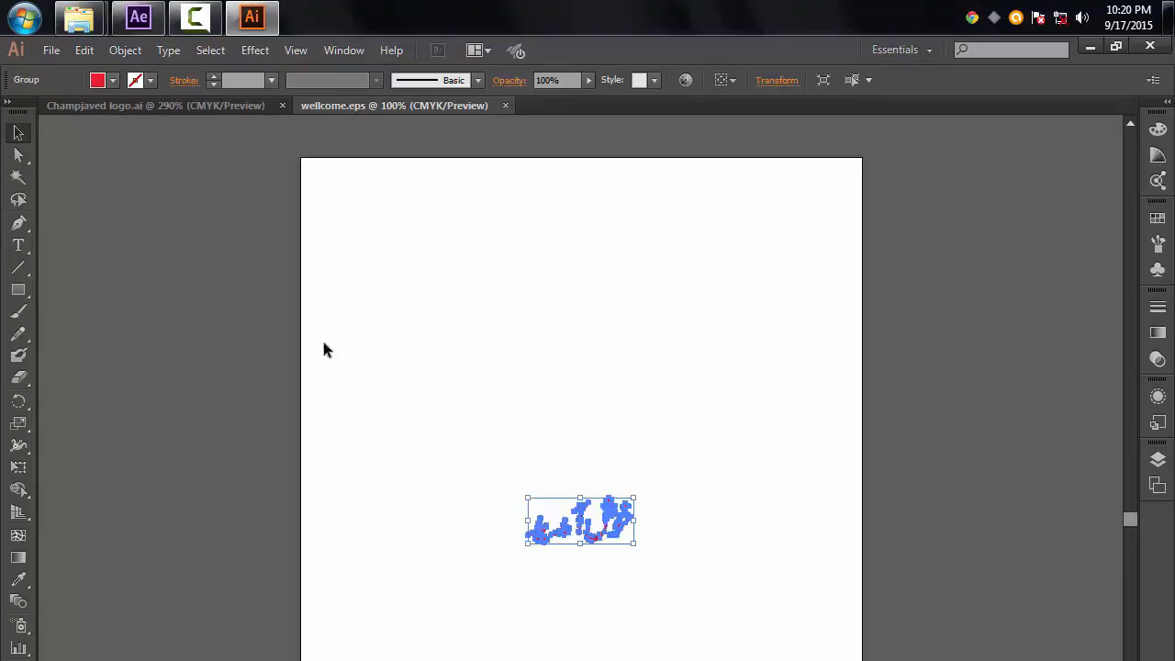
pyautogui.click(85, 49)
pyautogui.click(113, 139)
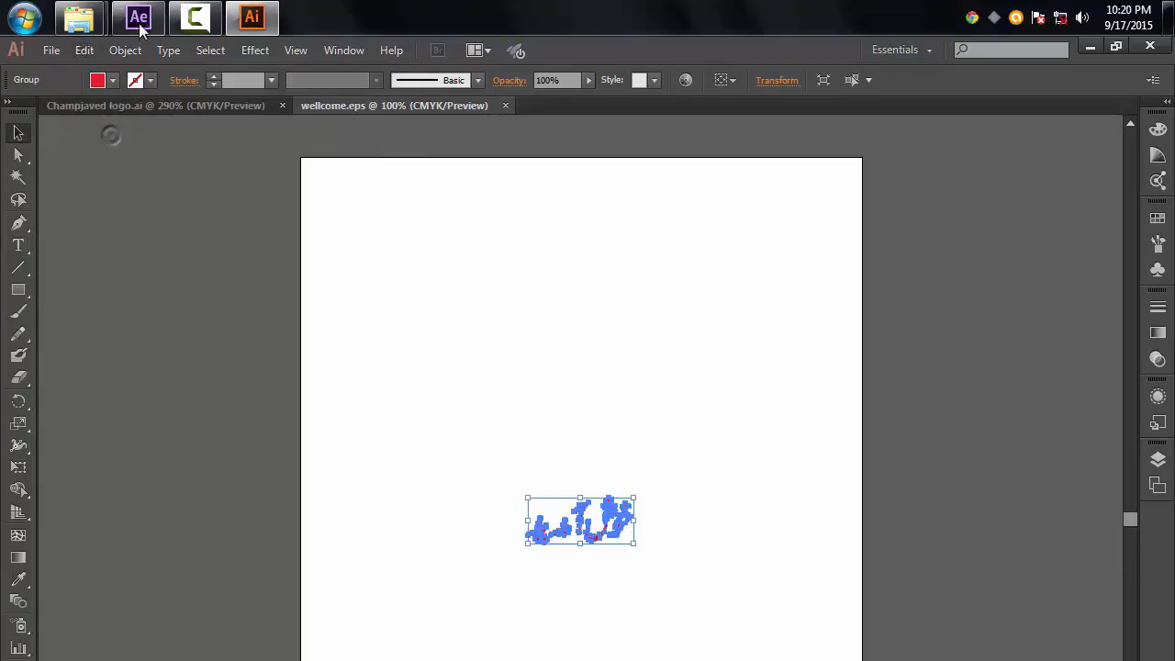
# Step: Switch to After Effects and paste the copied paths onto the White Solid 1 layer
pyautogui.click(138, 16)
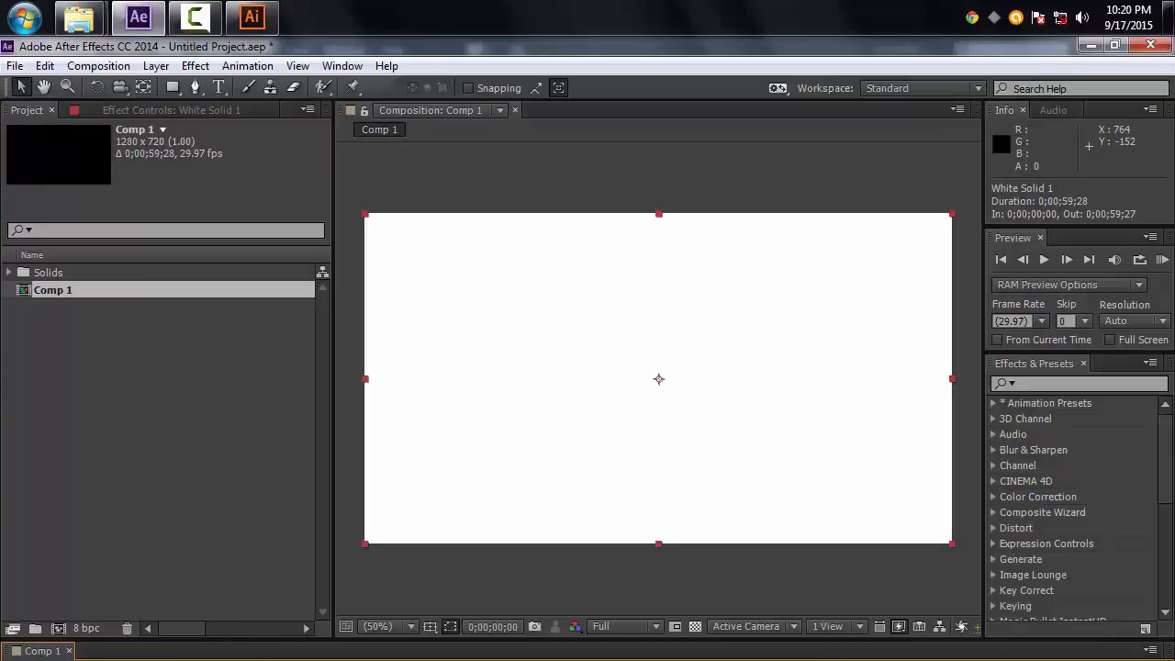
pyautogui.hotkey('ctrl', 'v')
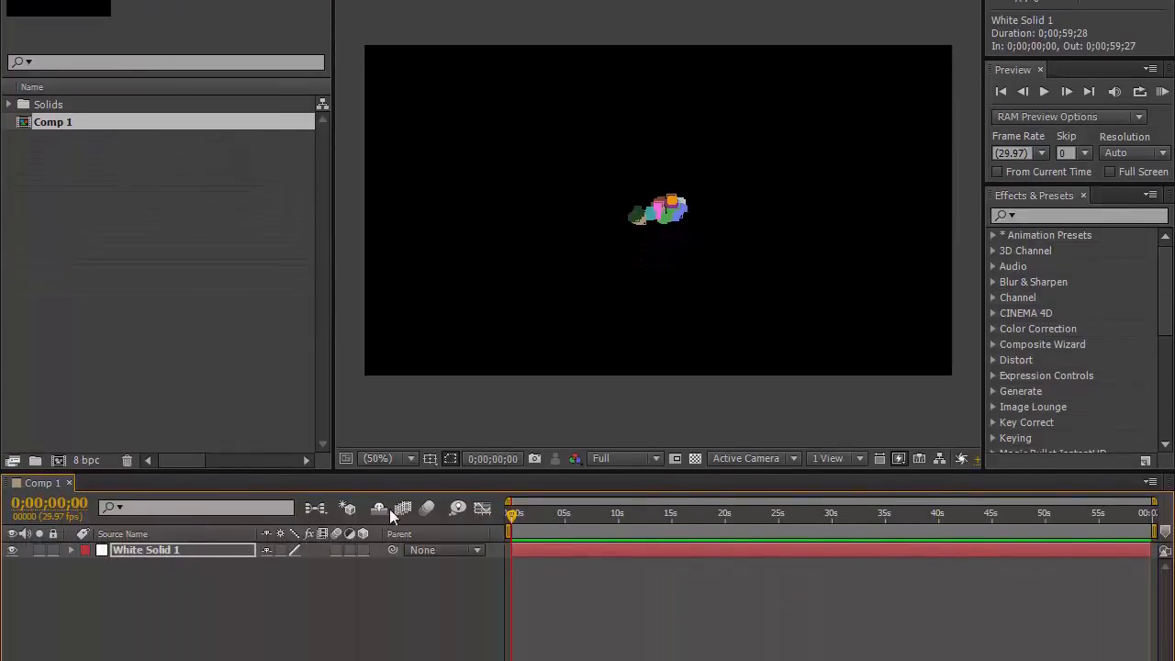
# Step: Turn on the Title/Action Safe guides in the composition viewer
pyautogui.click(429, 458)
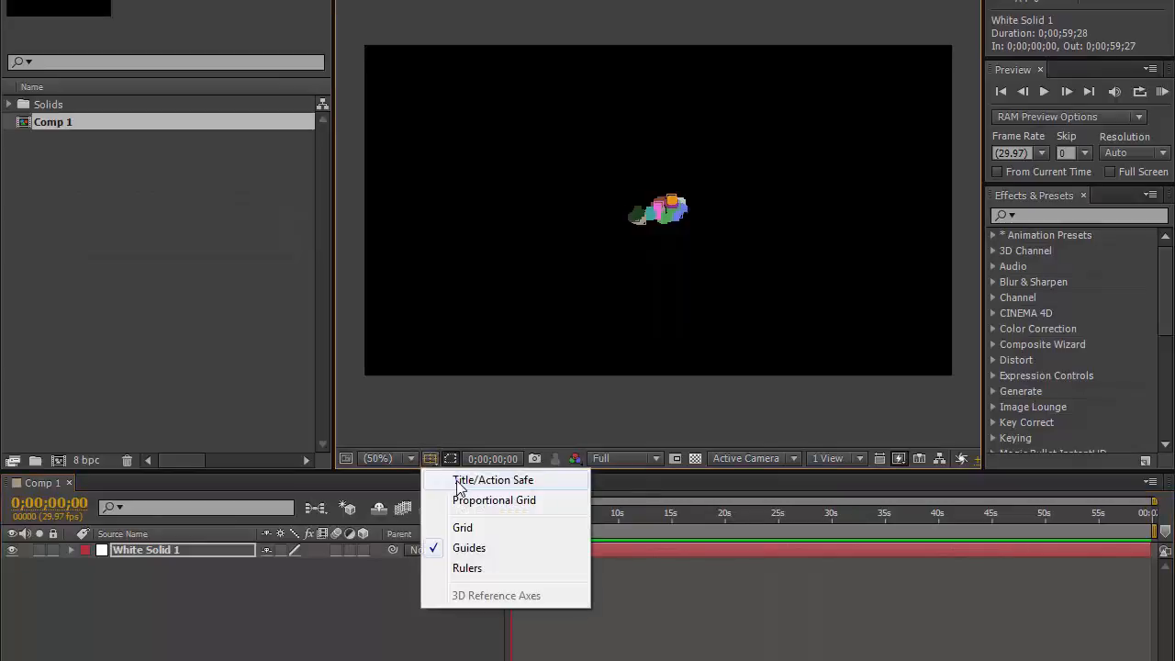
pyautogui.click(468, 480)
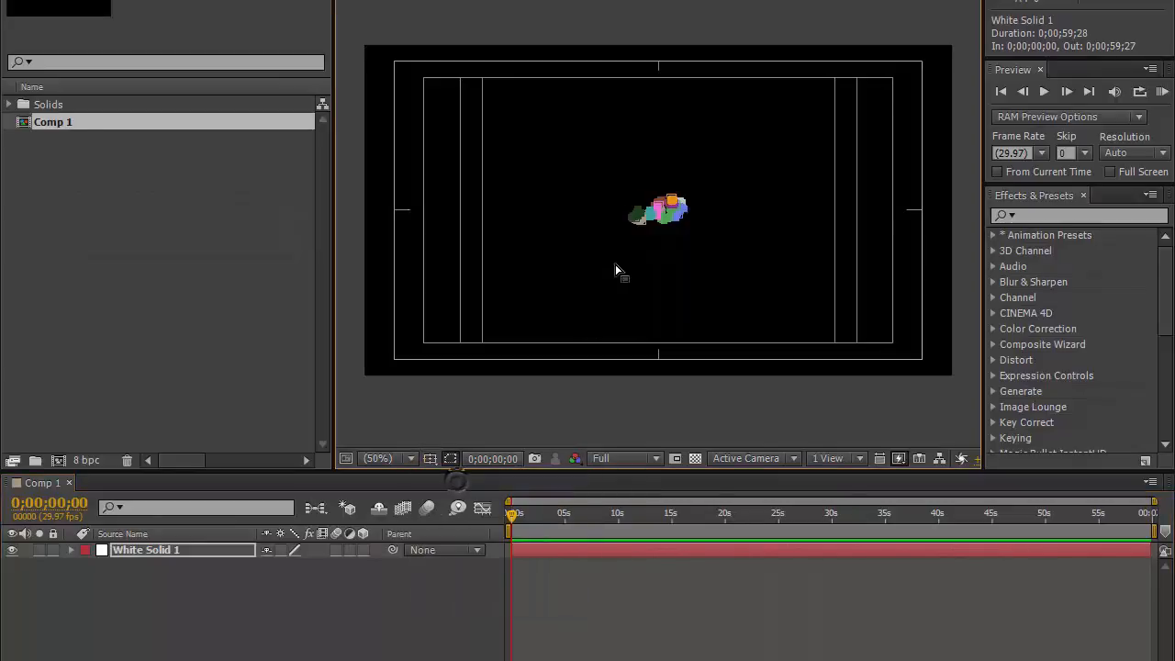
# Step: Scale the pasted masks up to about 638% to fill the safe area, then deselect
pyautogui.click(657, 227)
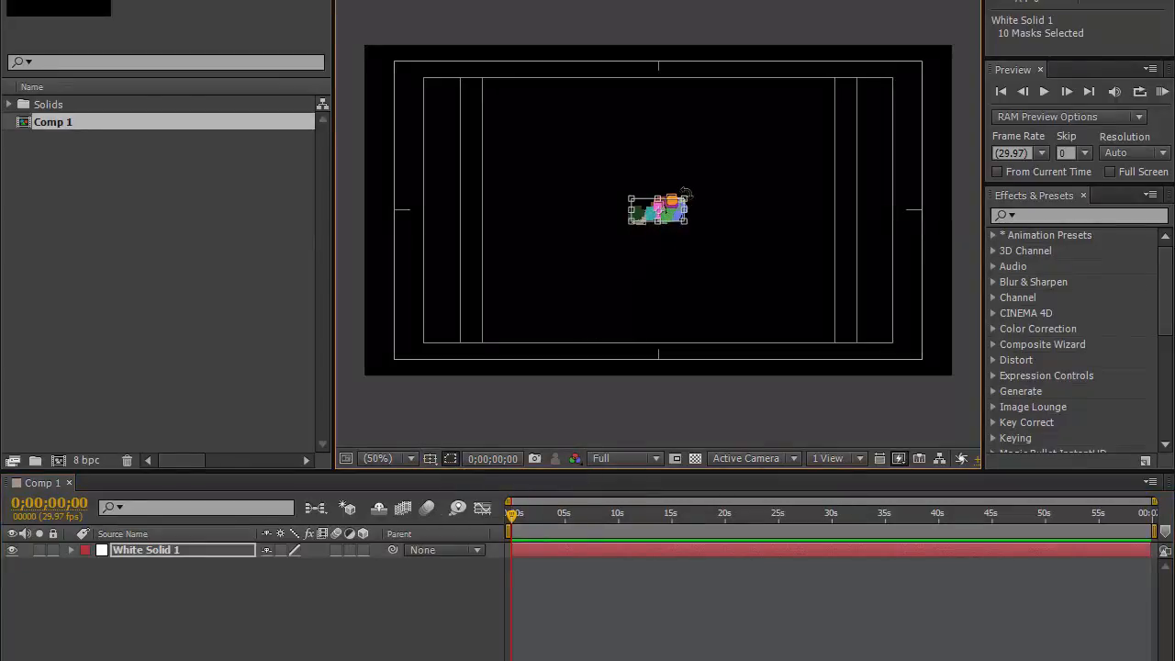
pyautogui.moveTo(686, 196); pyautogui.dragTo(828, 131)
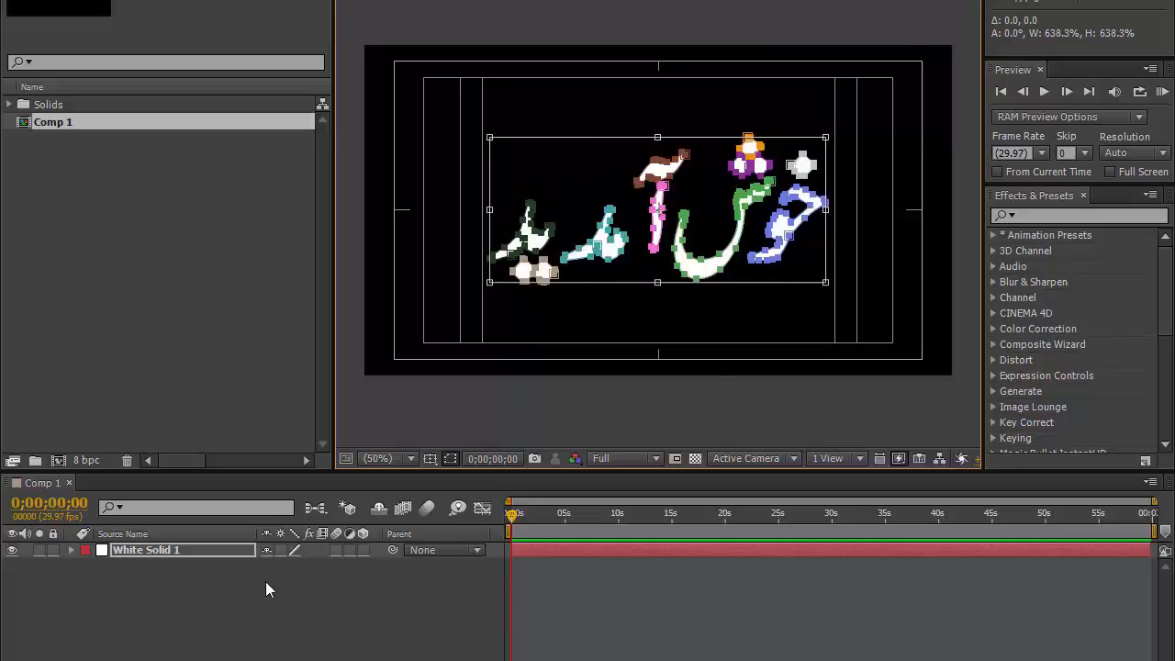
pyautogui.click(237, 592)
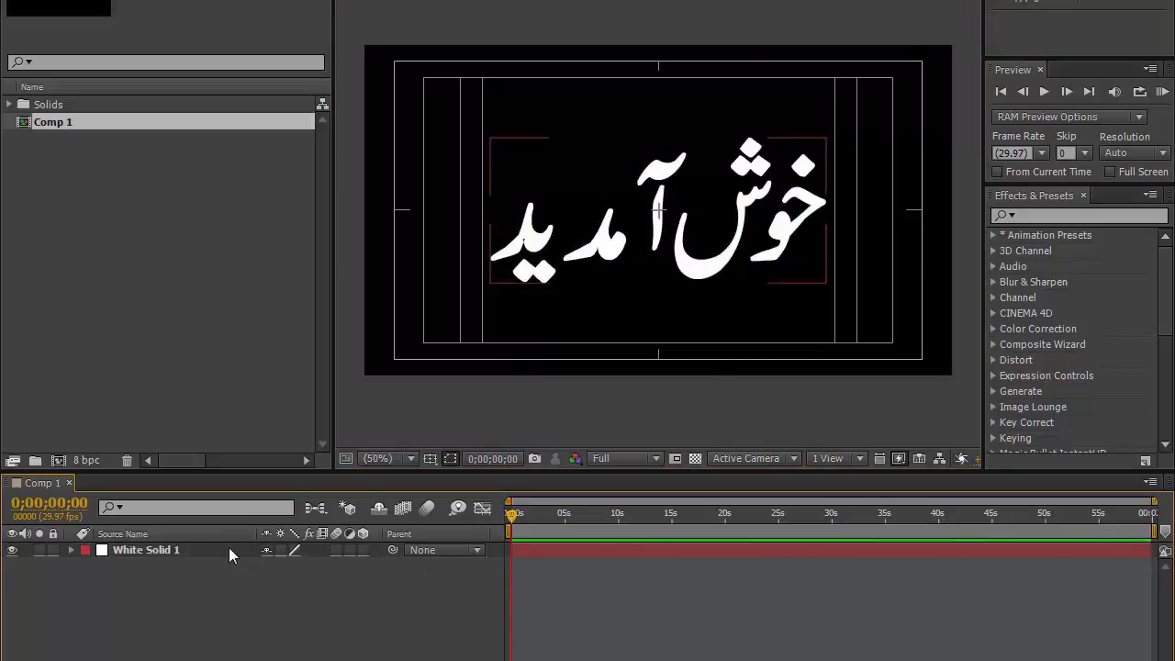
# Step: Search the effects for "strok" and apply the Stroke effect to the White Solid 1 layer
pyautogui.click(220, 550)
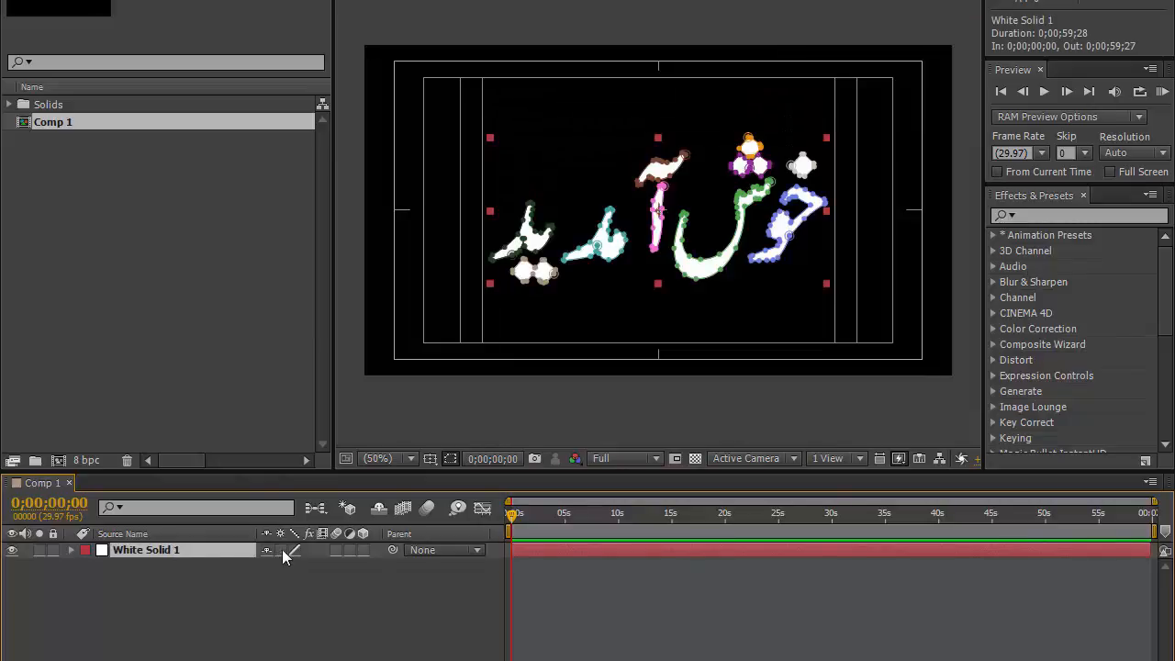
pyautogui.click(362, 548)
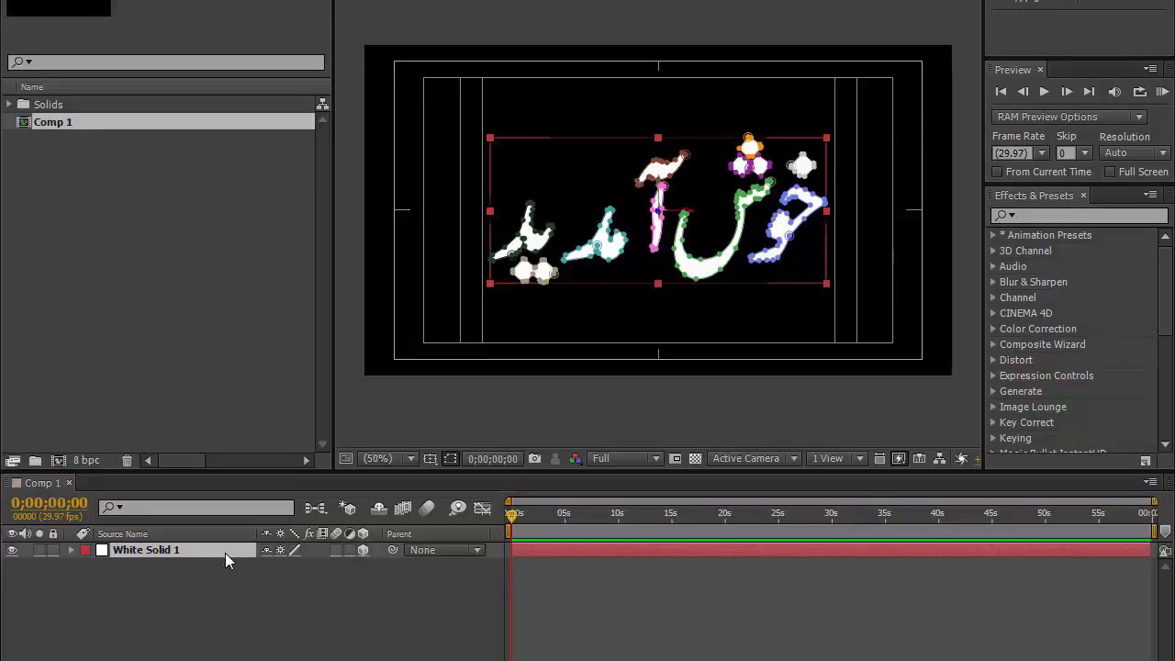
pyautogui.click(225, 553)
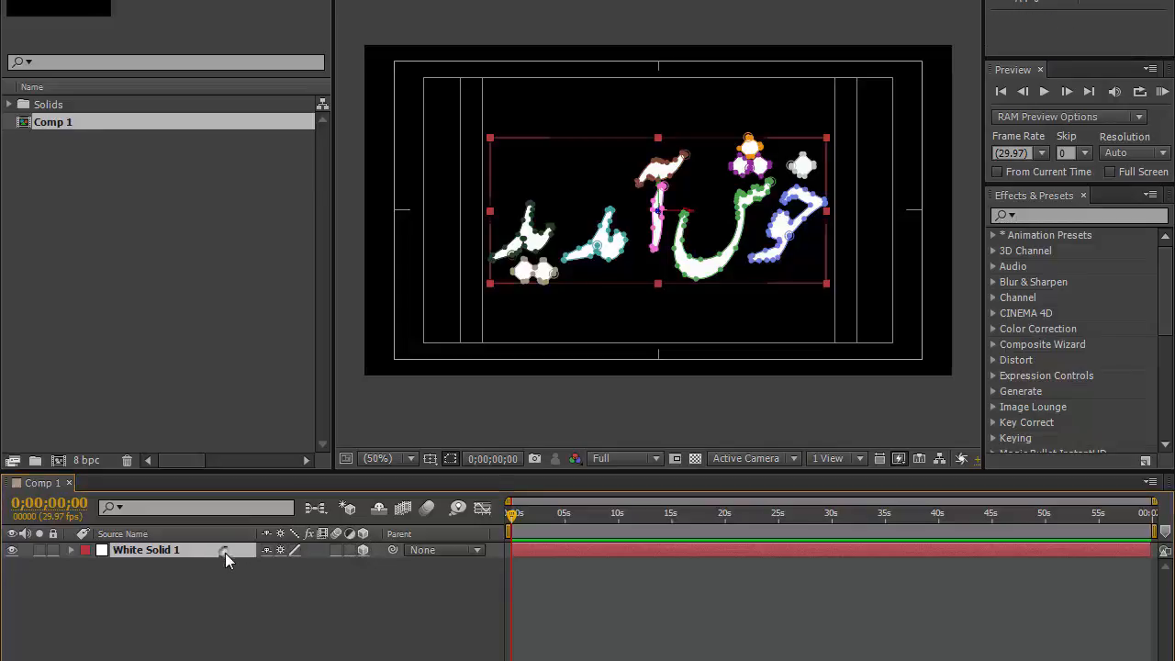
pyautogui.click(1037, 215)
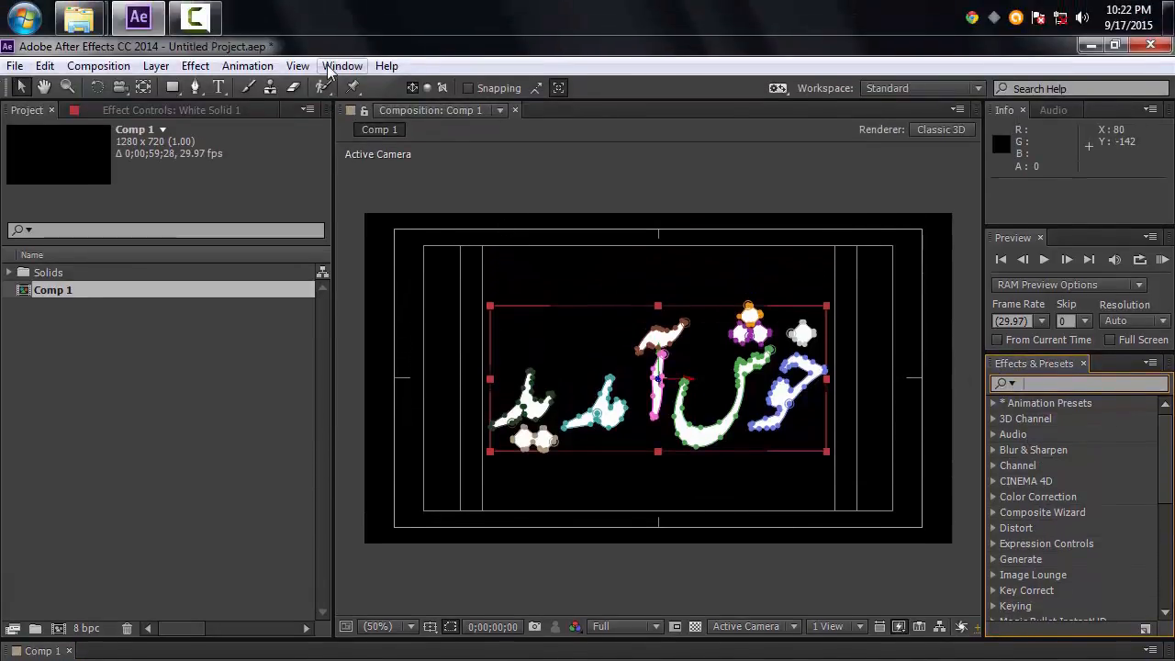
pyautogui.click(328, 71)
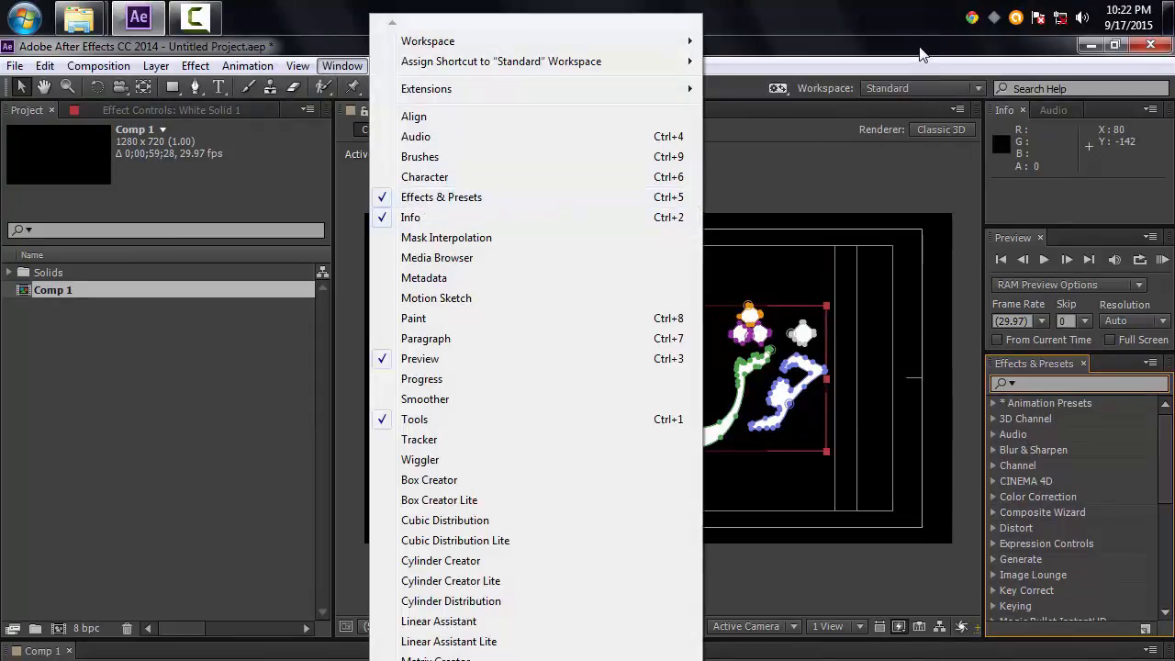
pyautogui.click(921, 55)
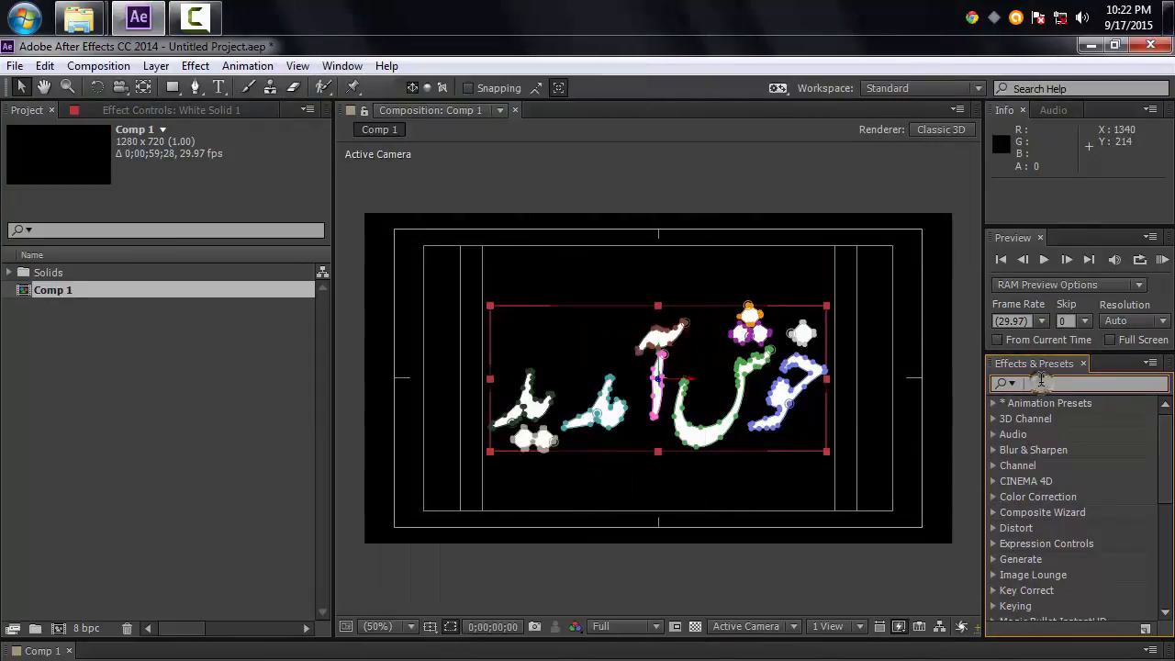
pyautogui.write('strok')
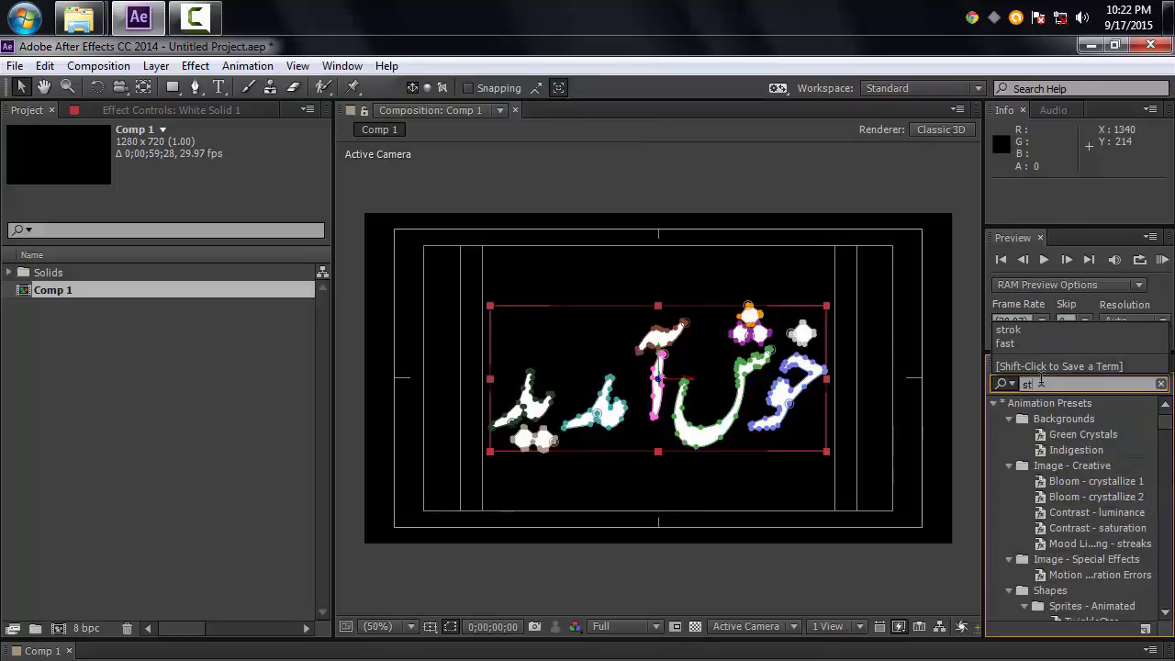
pyautogui.click(993, 403)
pyautogui.click(1014, 434)
pyautogui.moveTo(1015, 434)
pyautogui.mouseDown()
pyautogui.moveTo(1032, 413)
pyautogui.moveTo(642, 477)
pyautogui.moveTo(189, 580)
pyautogui.moveTo(195, 557)
pyautogui.mouseUp()
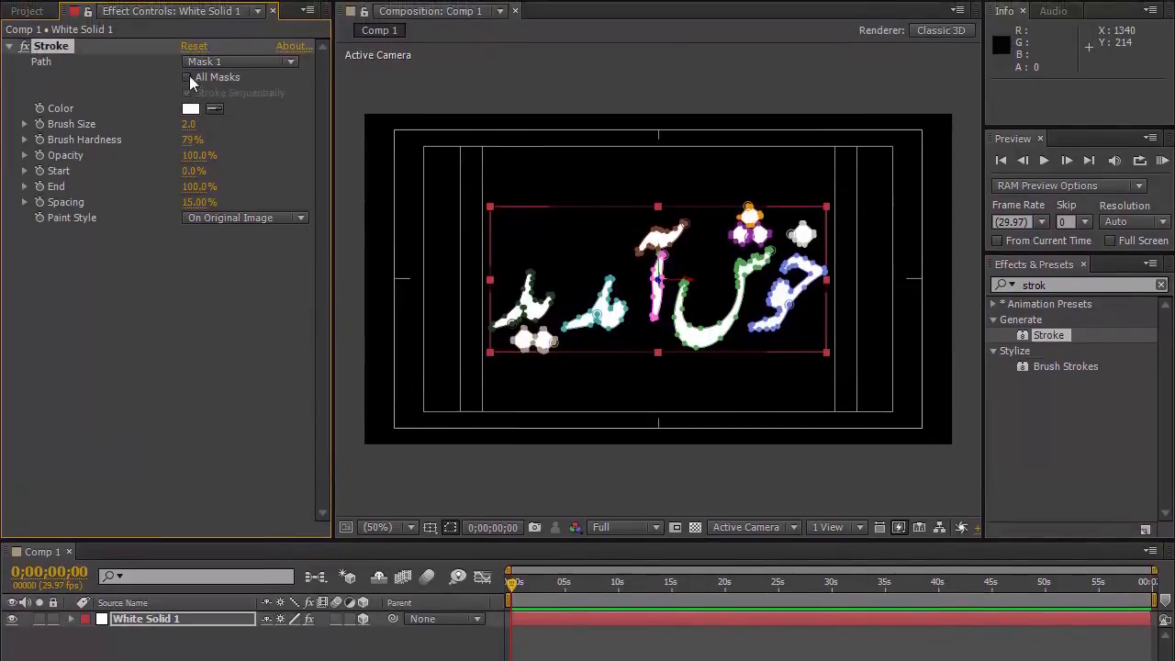
# Step: Set the Stroke effect to use All Masks, Stroke Sequentially, and the On Transparent paint style
pyautogui.click(187, 82)
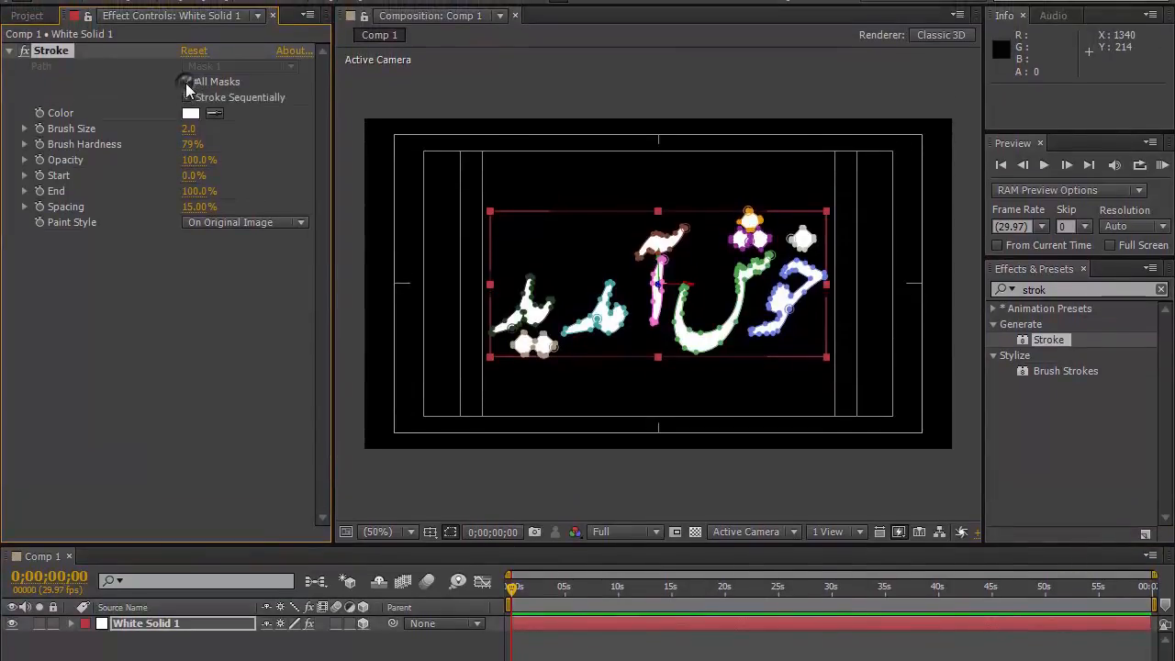
pyautogui.click(188, 97)
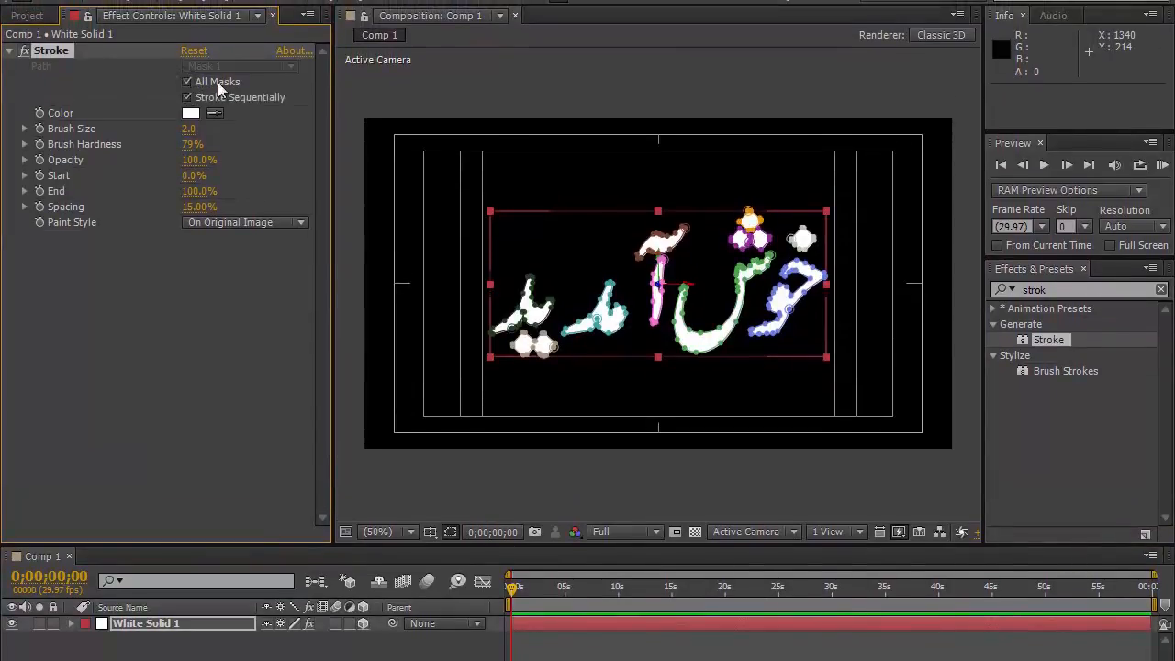
pyautogui.click(213, 223)
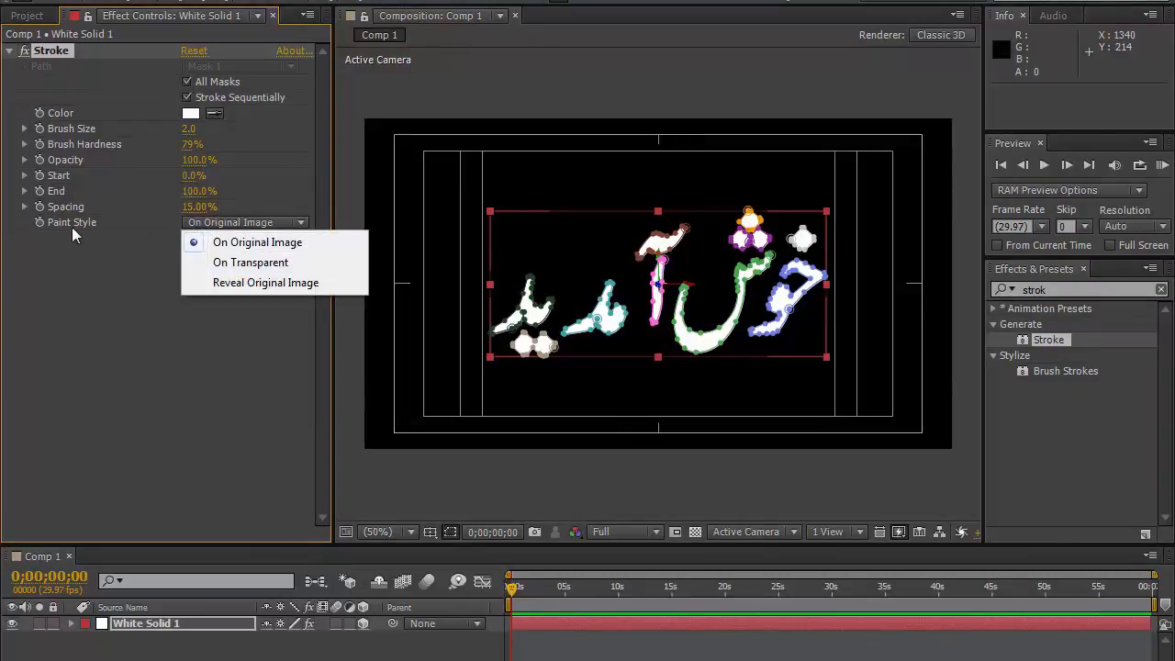
pyautogui.click(218, 263)
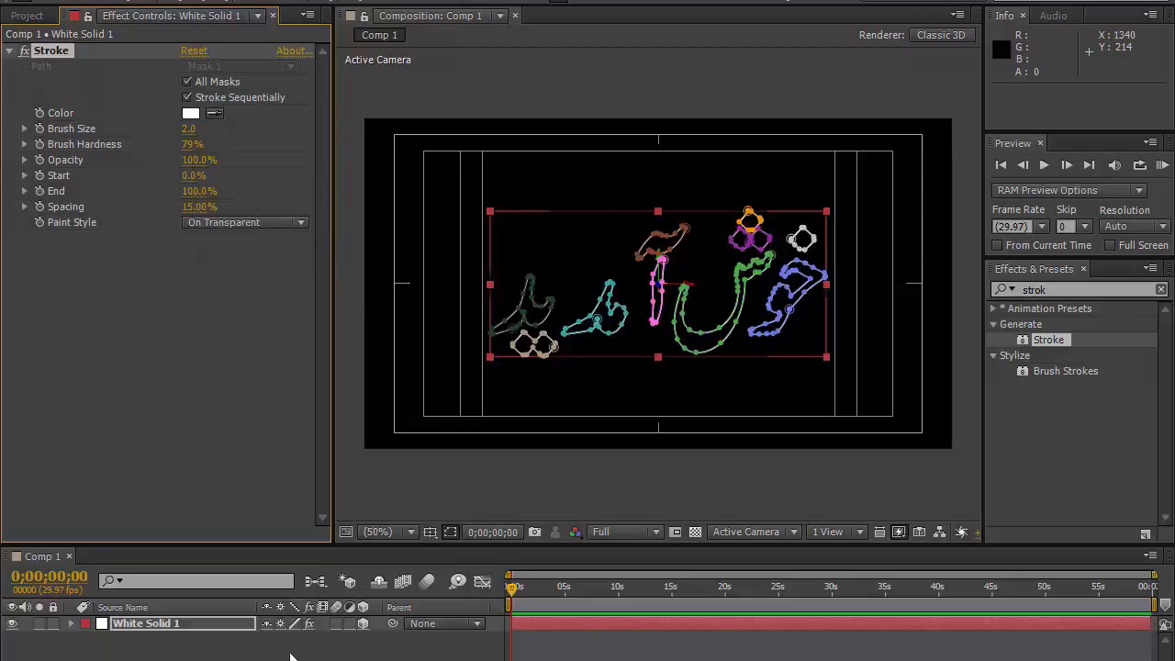
pyautogui.click(57, 556)
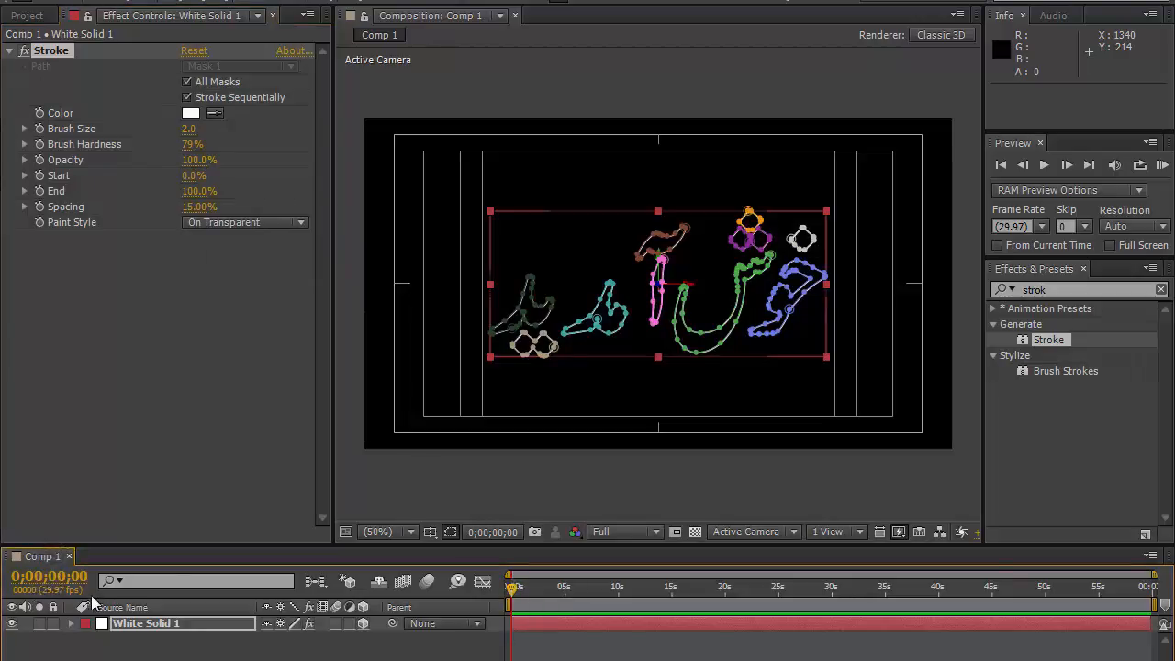
# Step: Keyframe the Stroke End from 0% at the start to 100% at 0;00;05;00
pyautogui.click(39, 191)
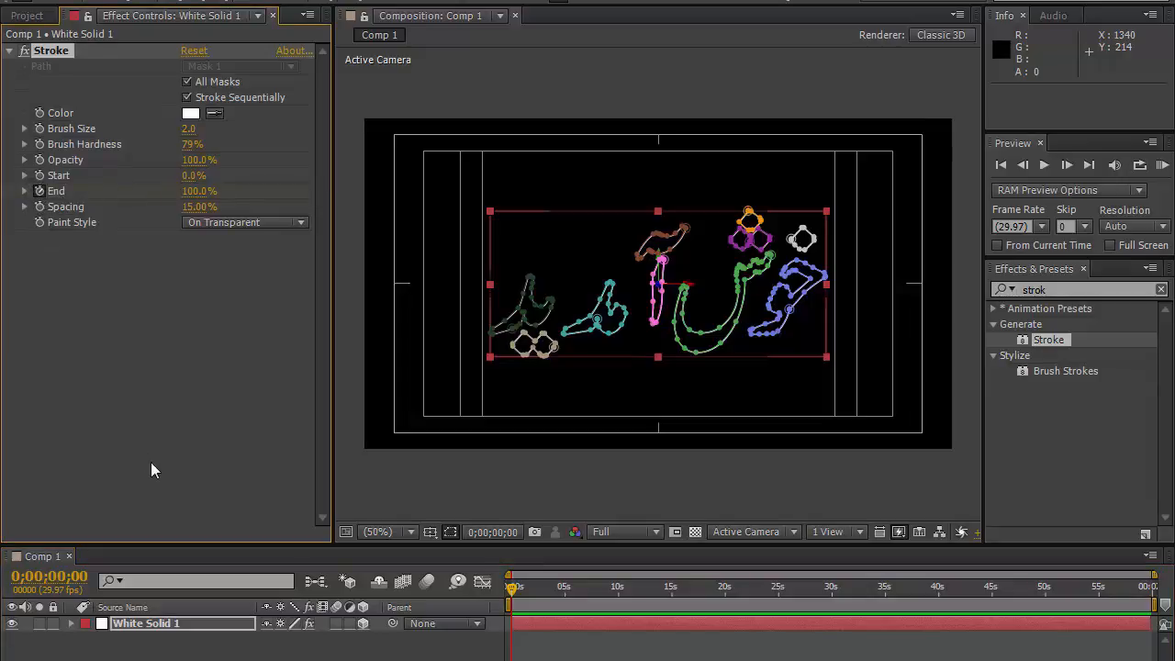
pyautogui.click(188, 192)
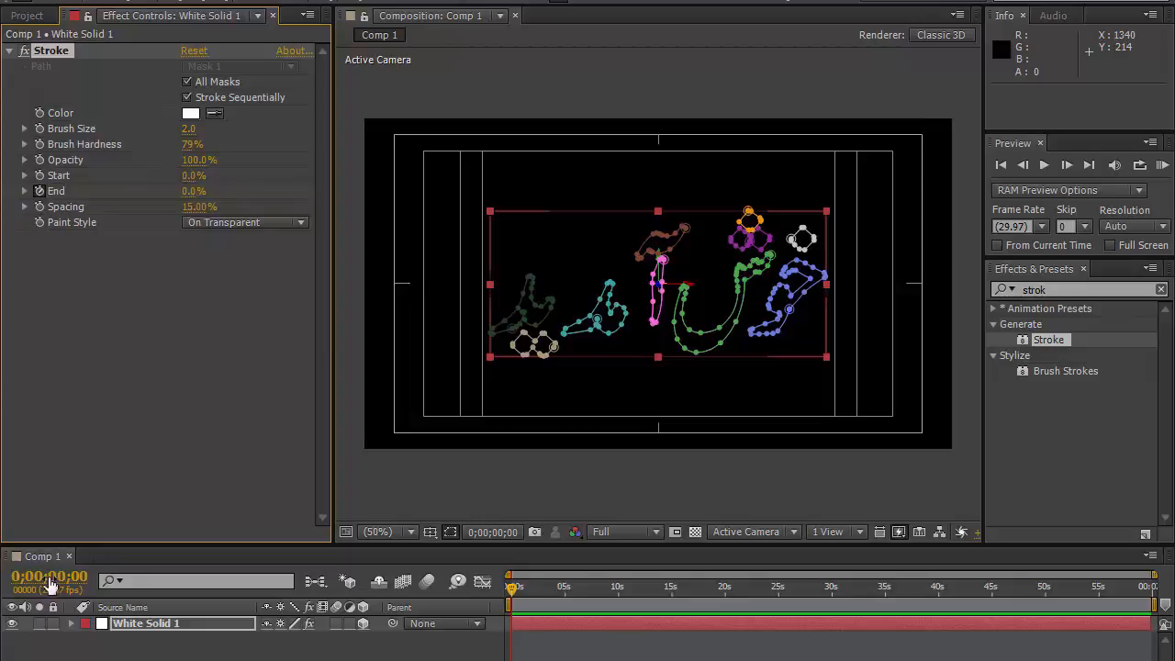
pyautogui.click(49, 577)
pyautogui.write('500')
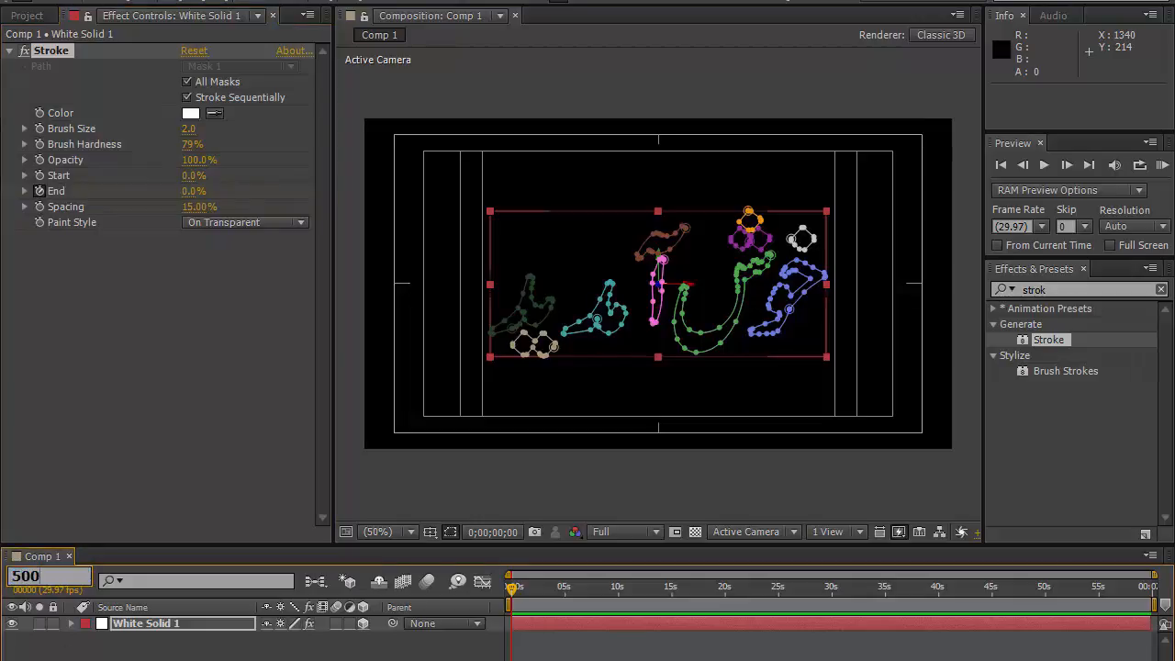
pyautogui.press('Return')
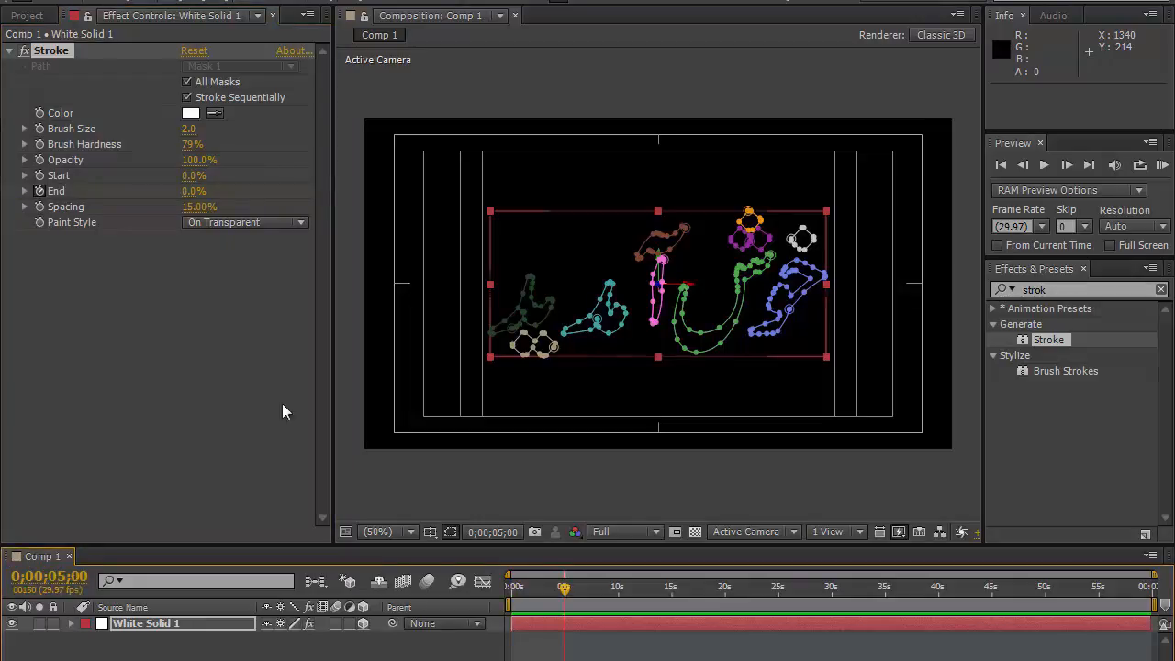
pyautogui.click(184, 196)
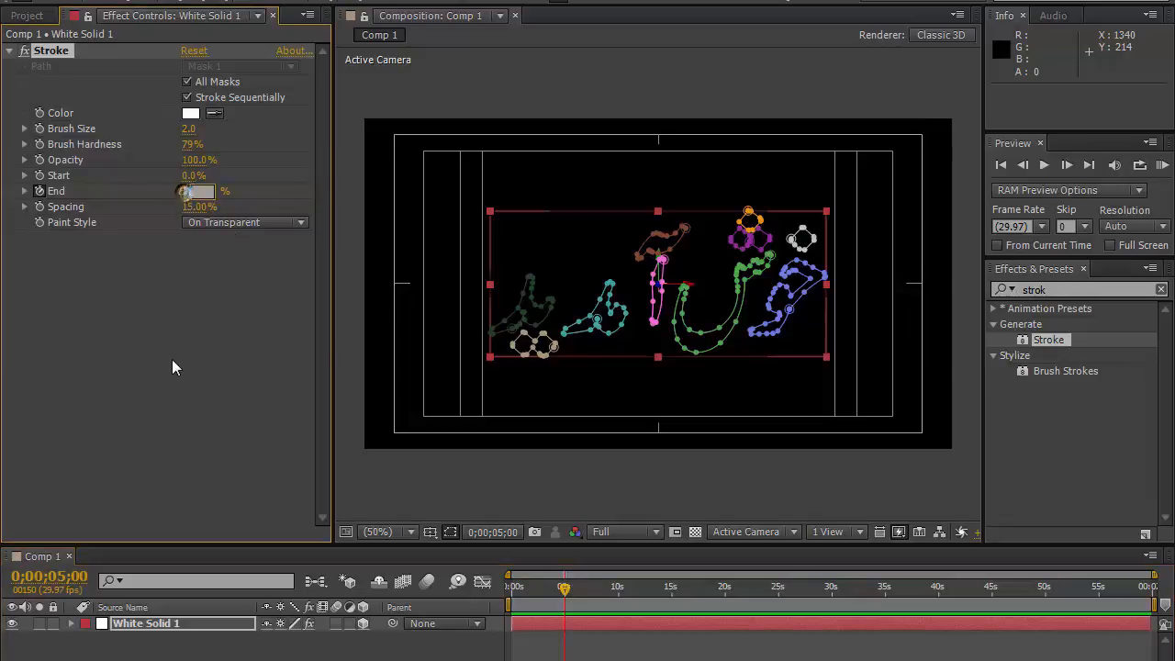
pyautogui.write('100')
pyautogui.press('Return')
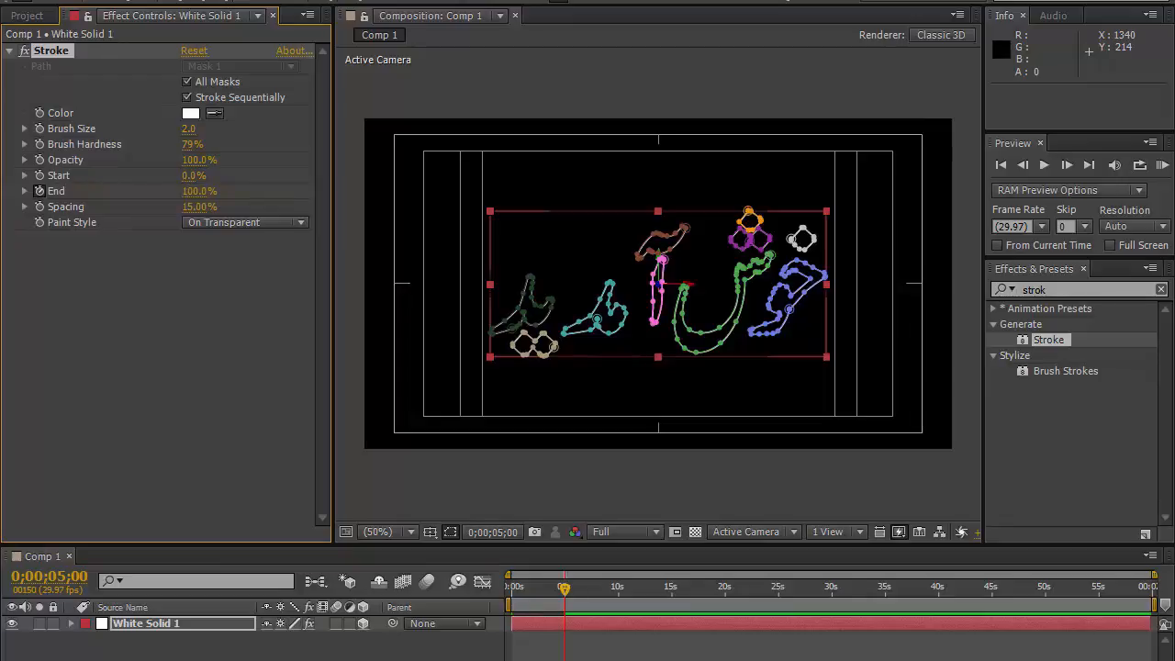
# Step: Preview the stroke write-on animation by playing and scrubbing the timeline
pyautogui.click(275, 650)
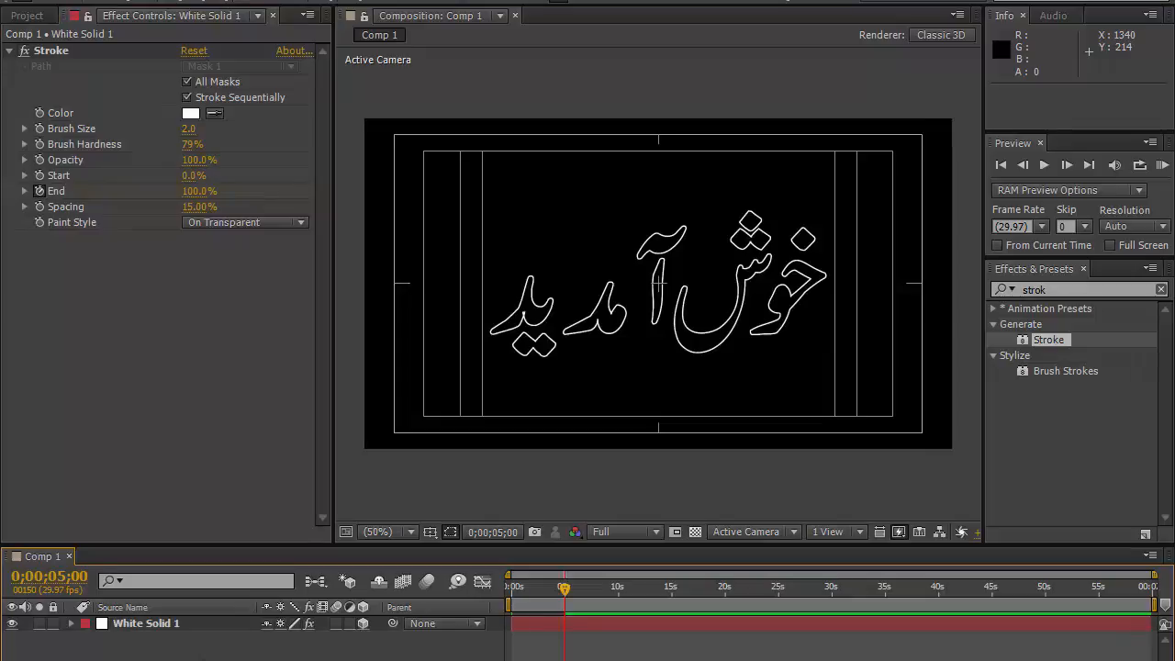
pyautogui.press('KP_0')
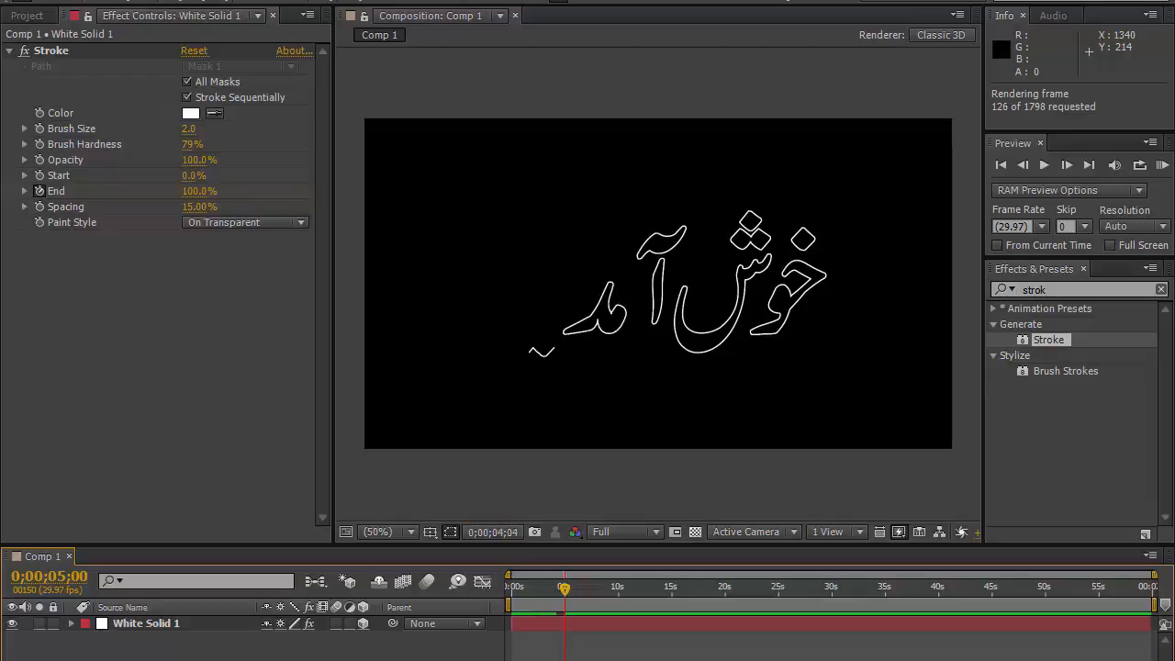
pyautogui.click(533, 587)
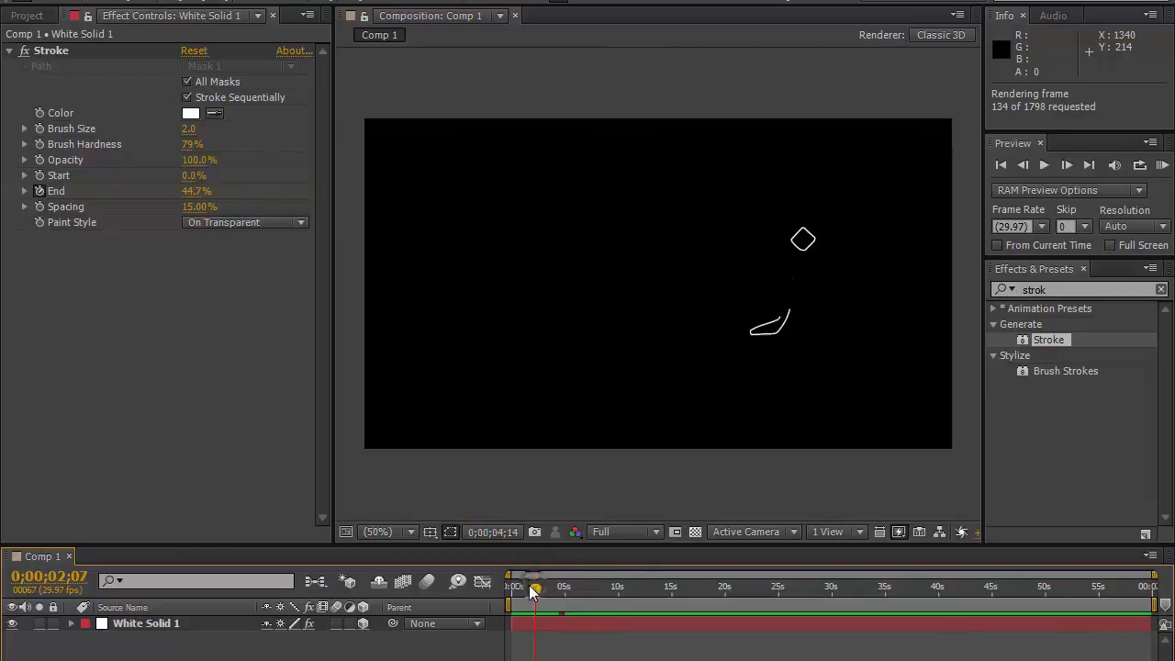
pyautogui.click(541, 589)
pyautogui.moveTo(537, 588); pyautogui.dragTo(563, 592)
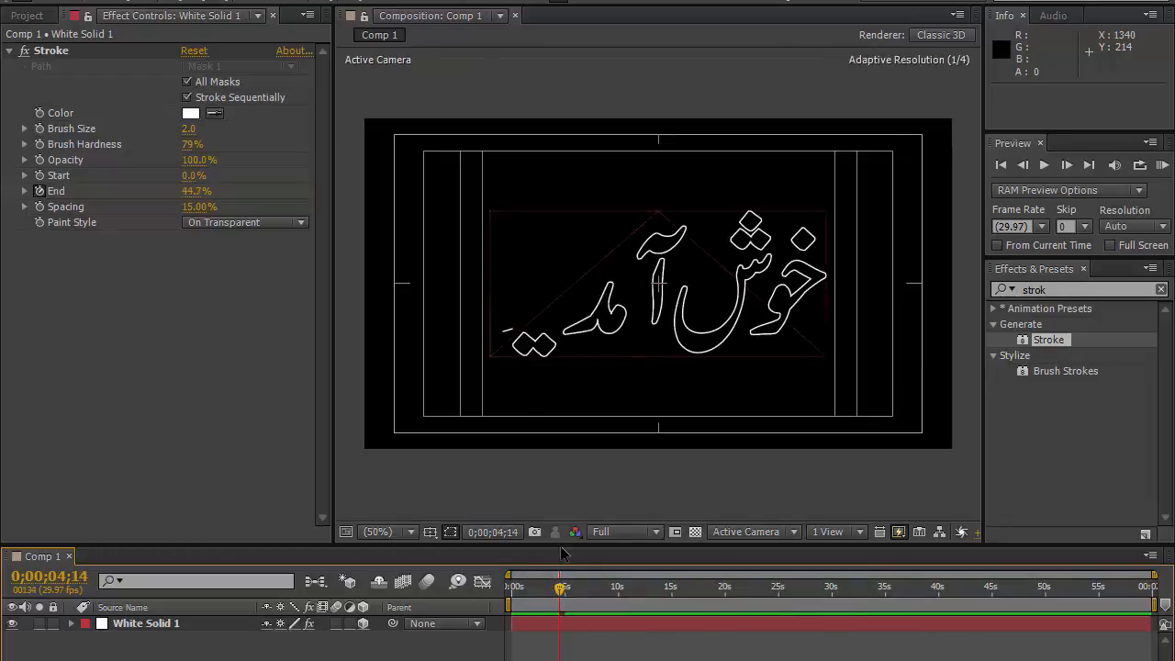
pyautogui.click(538, 355)
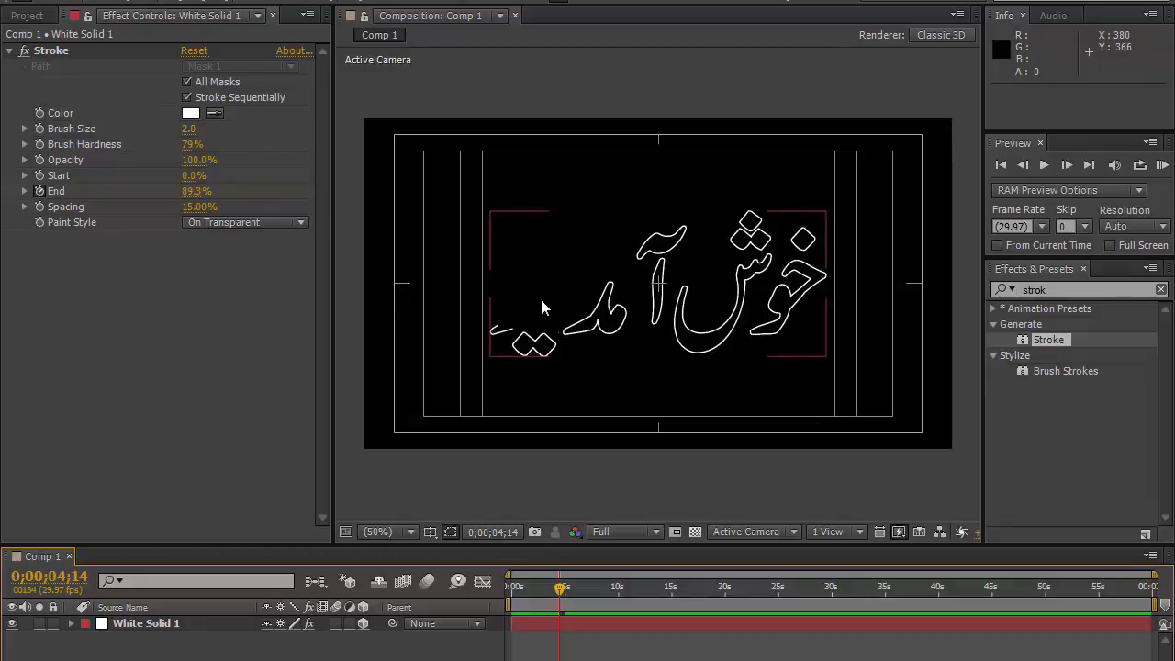
# Step: Reveal the layer's masks and move Mask 9 below Mask 10, then collapse the layer
pyautogui.click(201, 624)
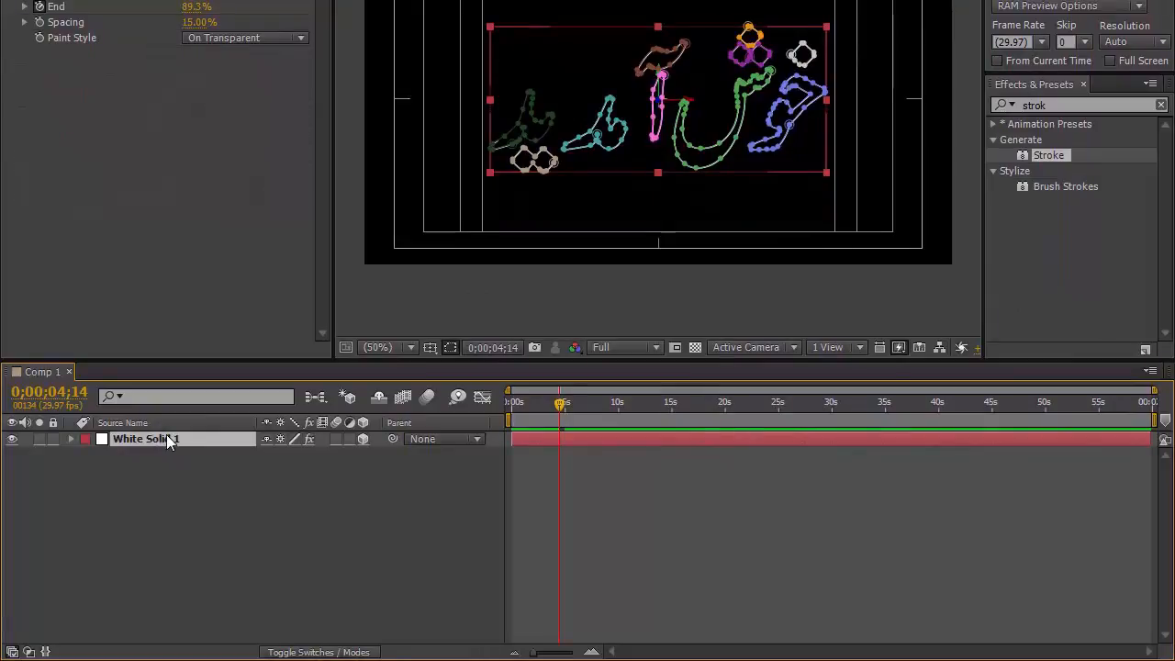
pyautogui.press('m')
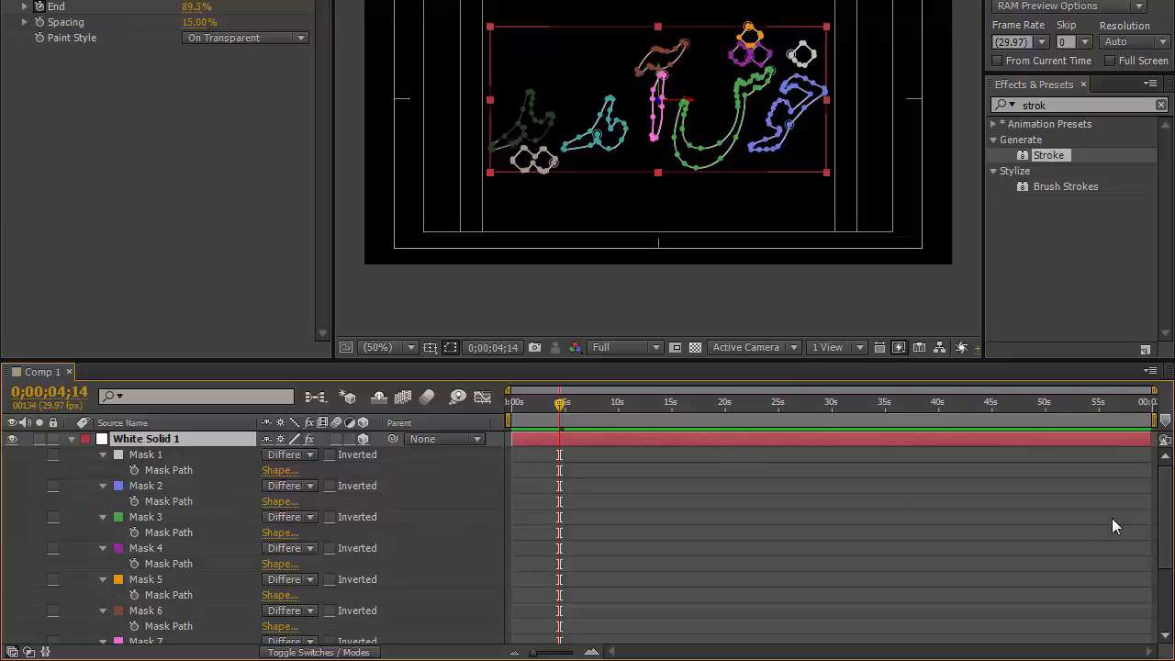
pyautogui.scroll(-4, 1164, 486)
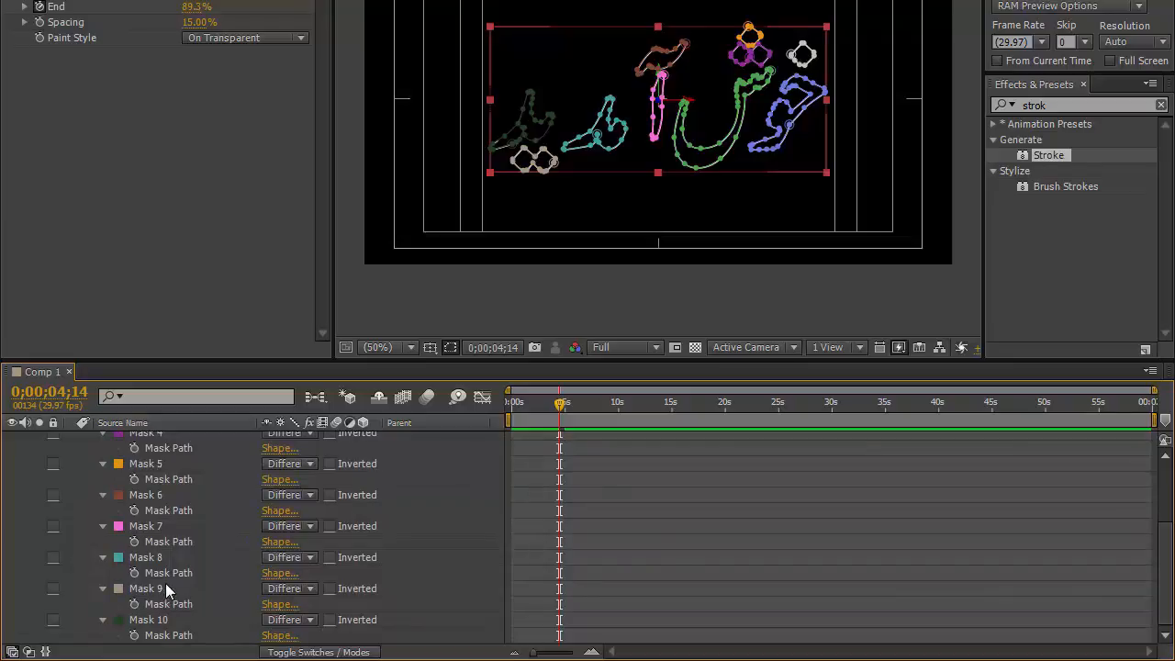
pyautogui.click(154, 589)
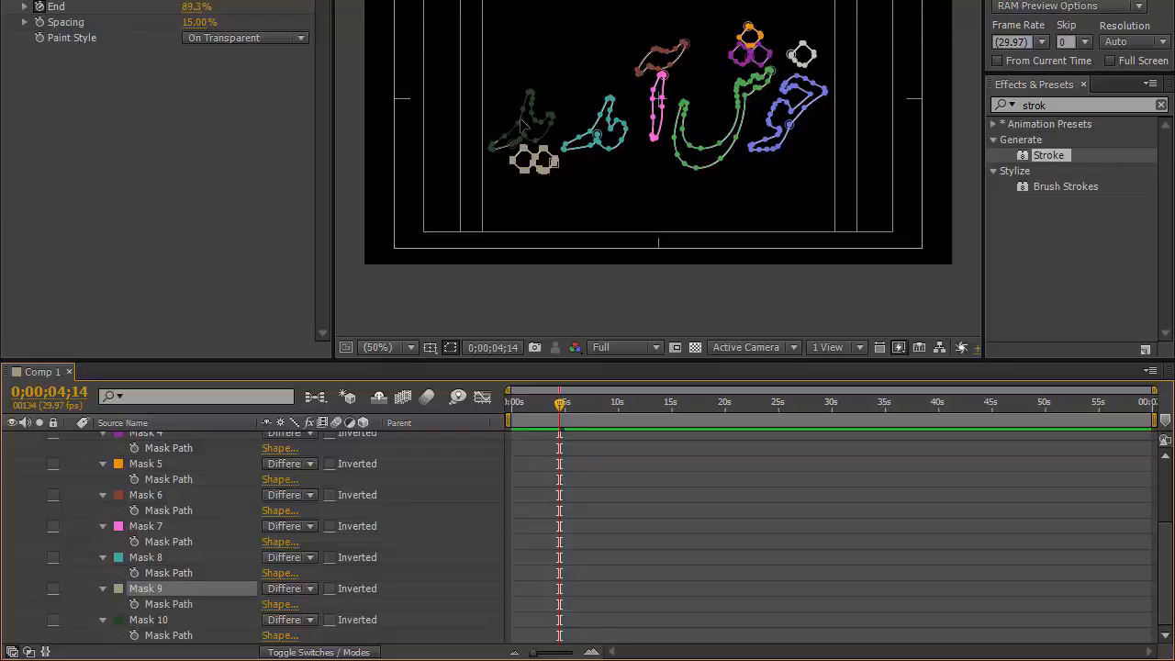
pyautogui.click(170, 620)
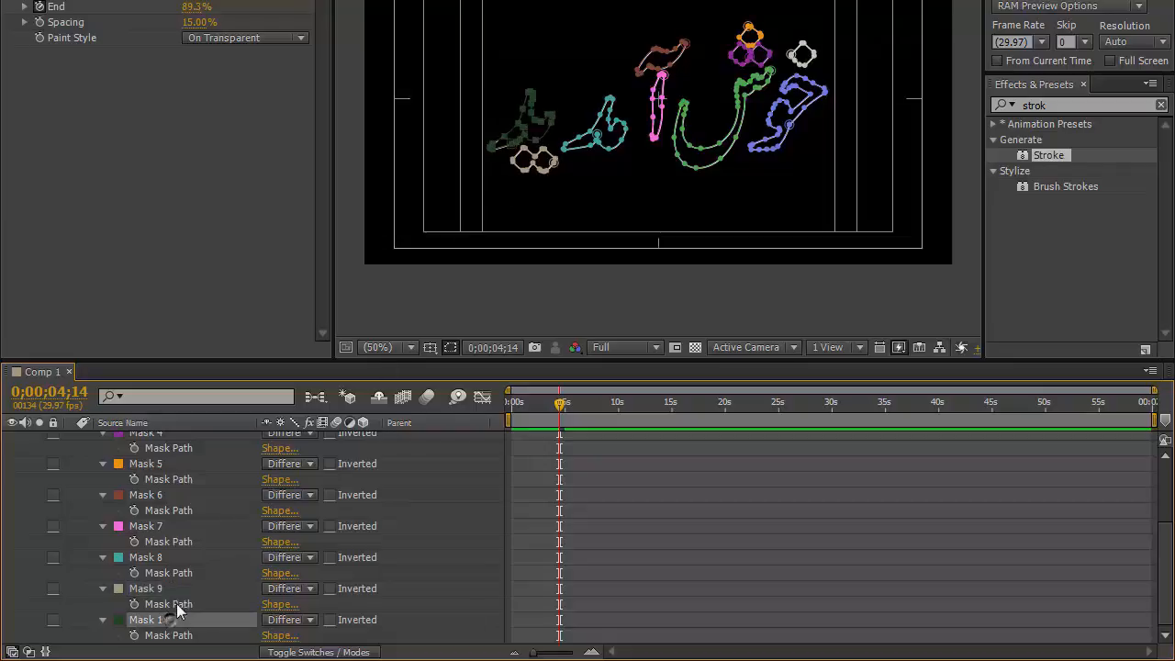
pyautogui.click(183, 587)
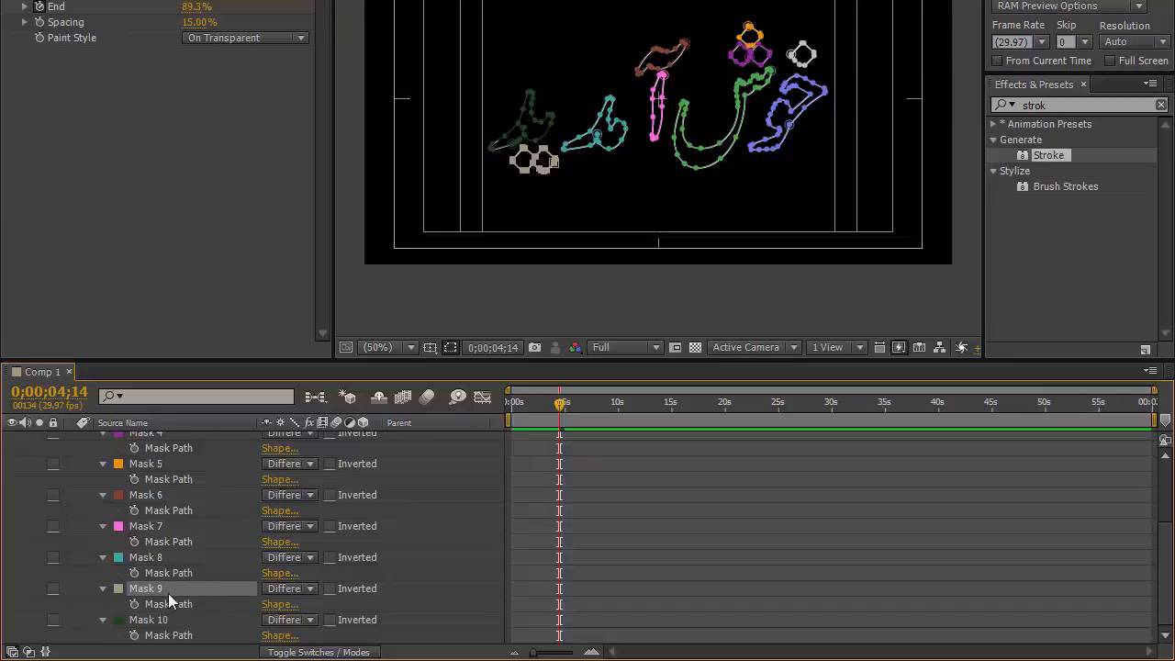
pyautogui.moveTo(178, 588); pyautogui.dragTo(179, 645)
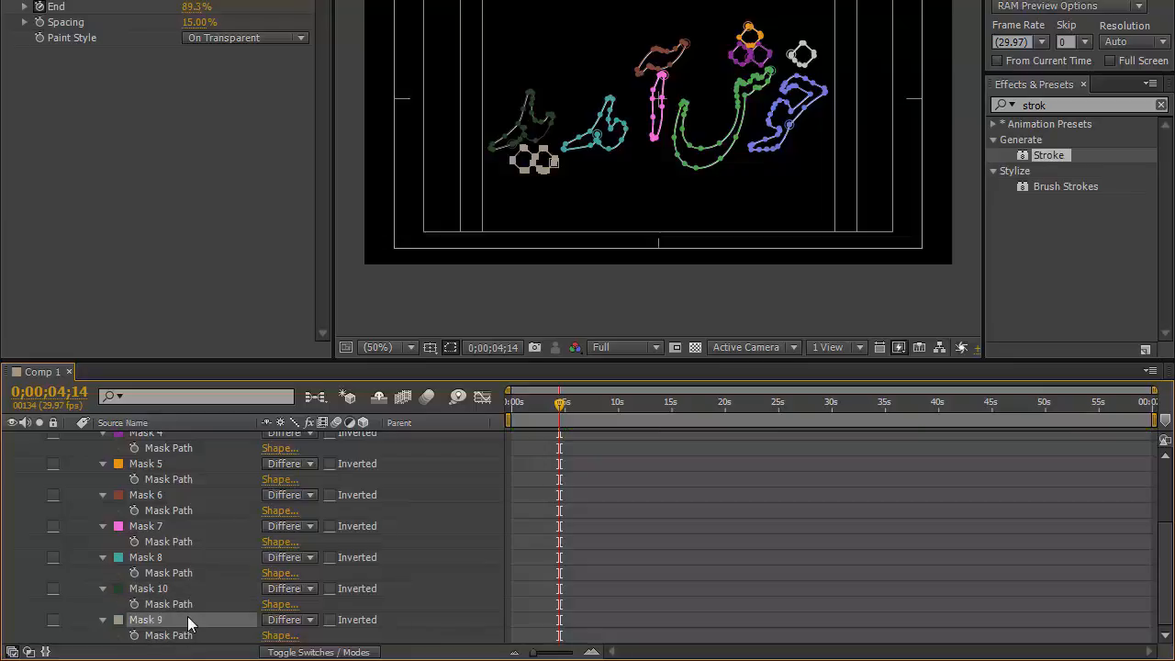
pyautogui.click(183, 590)
pyautogui.click(181, 617)
pyautogui.scroll(5, 1164, 551)
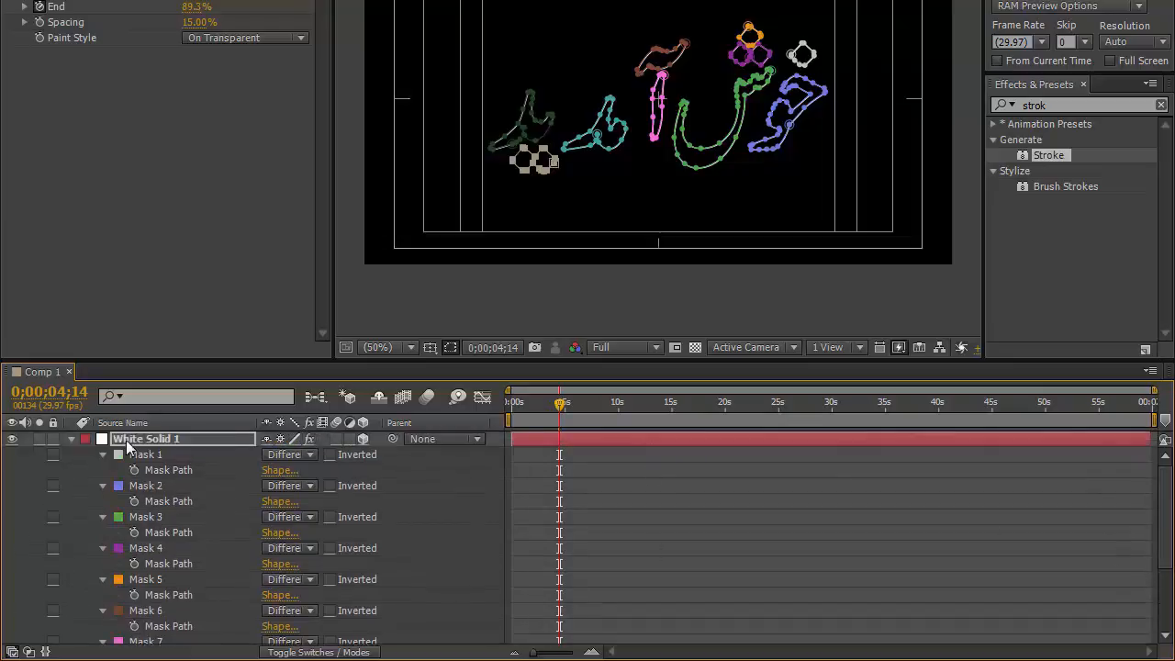
pyautogui.click(71, 440)
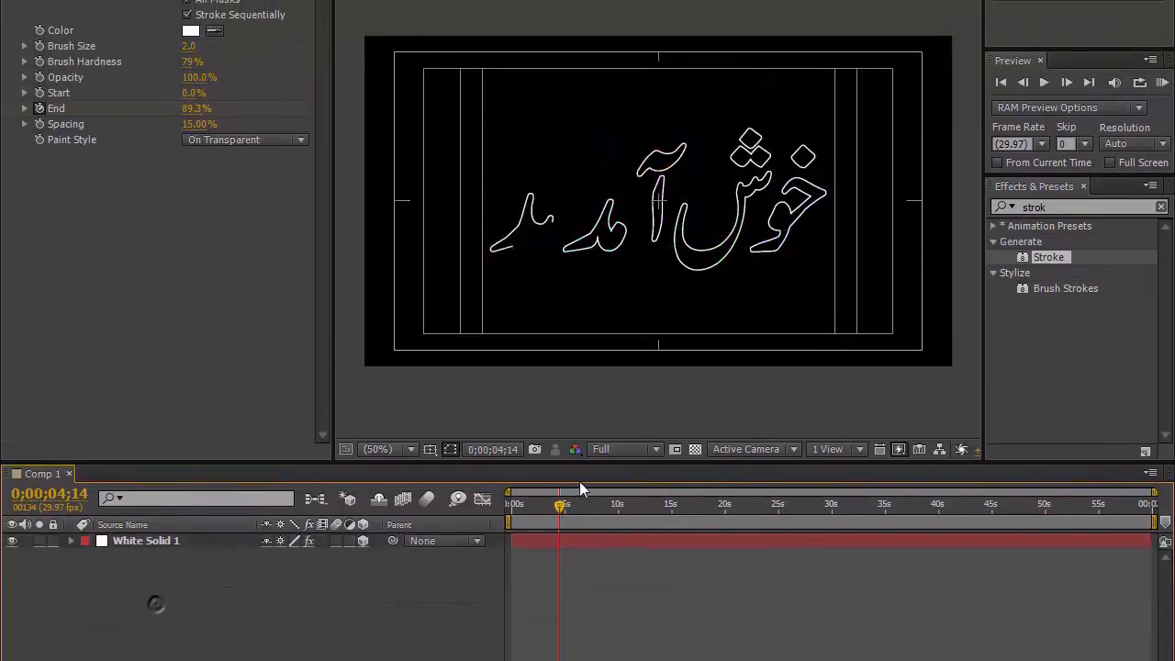
# Step: Scrub and play back the animation to check the new stroke order
pyautogui.moveTo(527, 548)
pyautogui.mouseDown()
pyautogui.moveTo(575, 549)
pyautogui.moveTo(561, 549)
pyautogui.mouseUp()
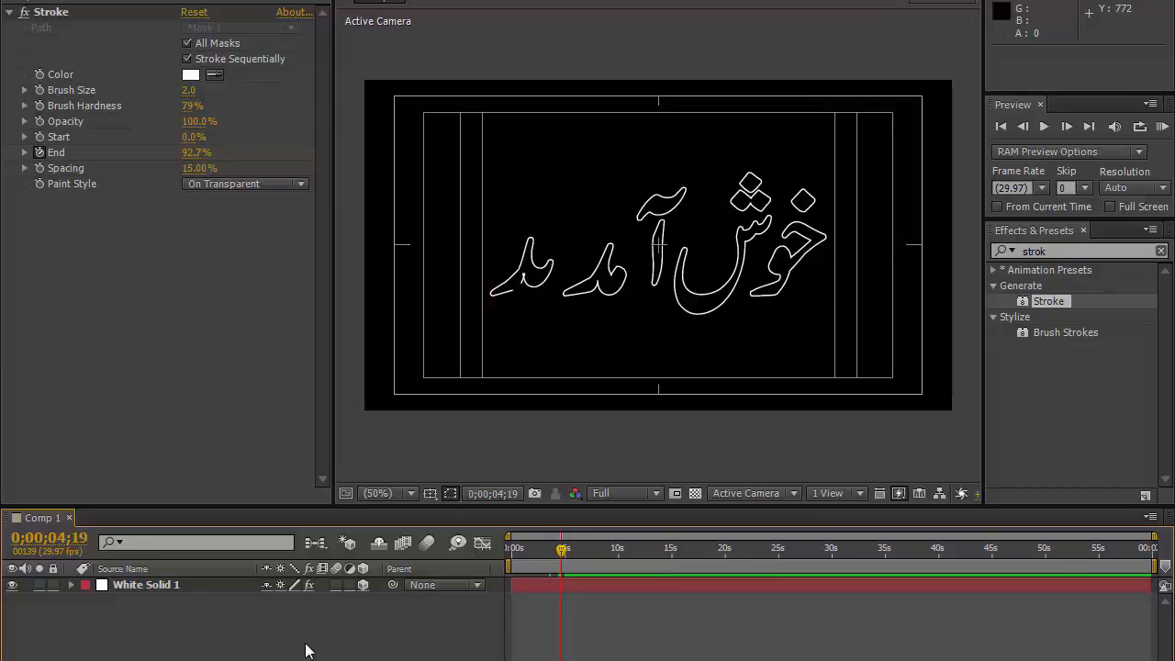
pyautogui.press('space')
pyautogui.click(168, 585)
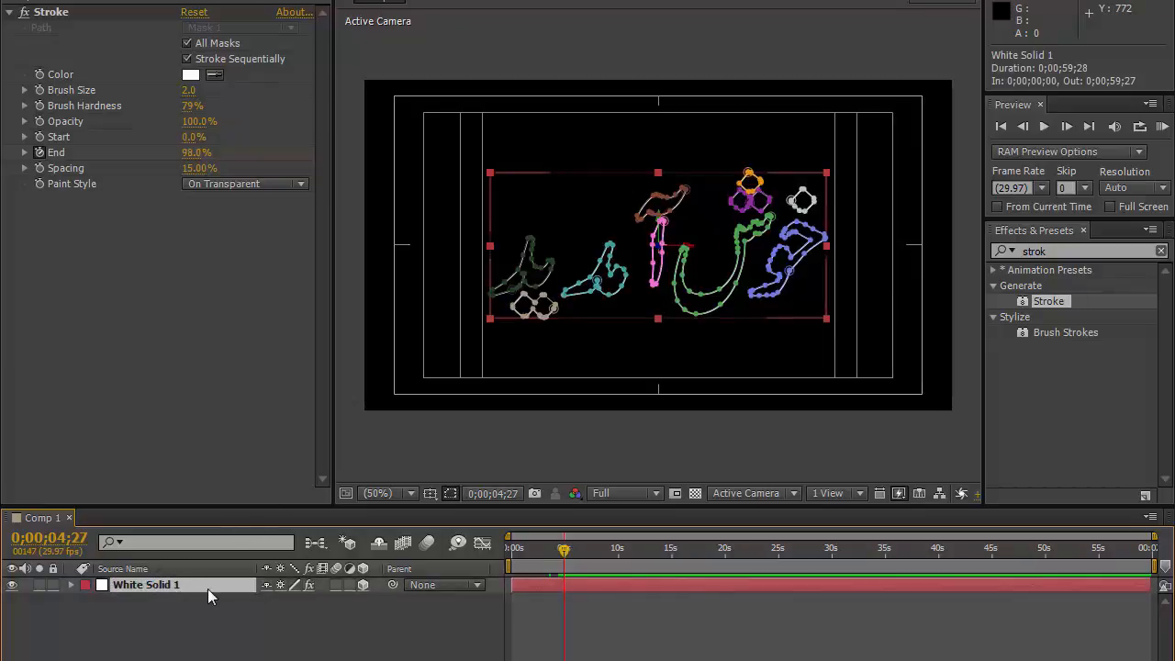
# Step: Duplicate the solid layer and move the current time to 0;00;05;00
pyautogui.hotkey('ctrl', 'd')
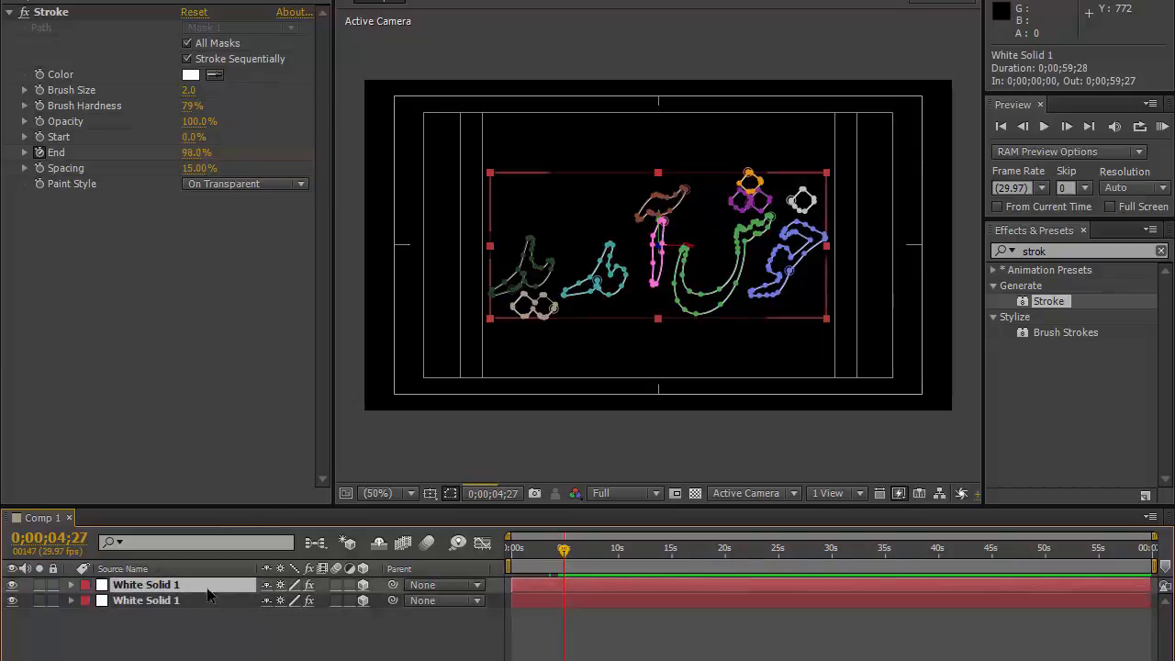
pyautogui.click(53, 539)
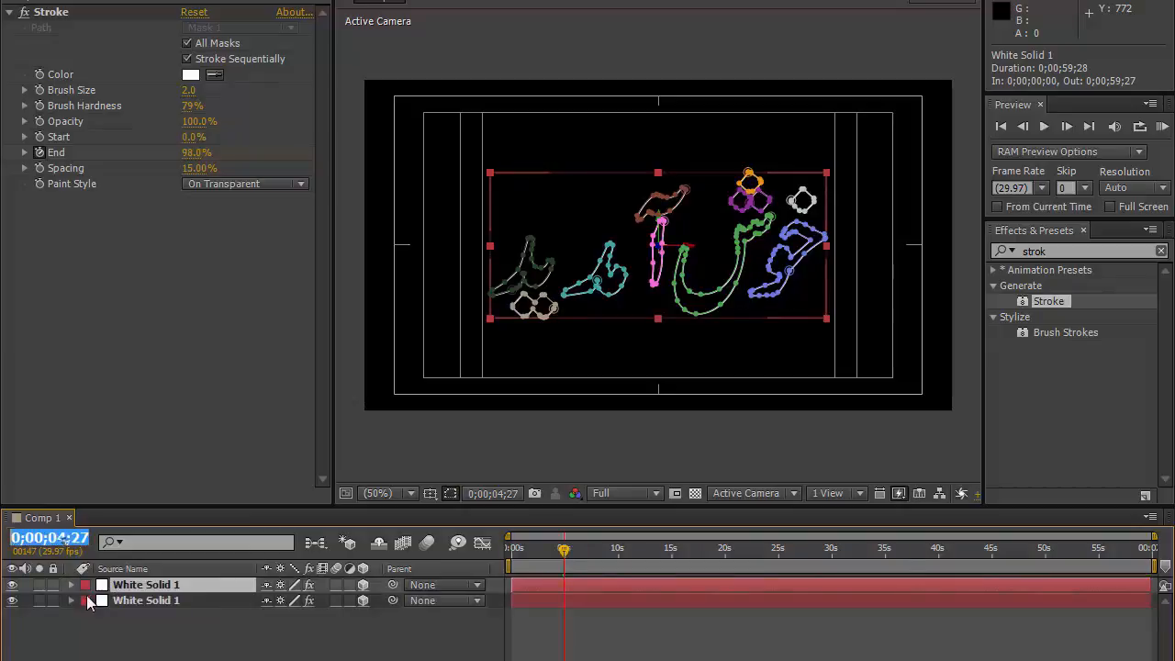
pyautogui.write('500')
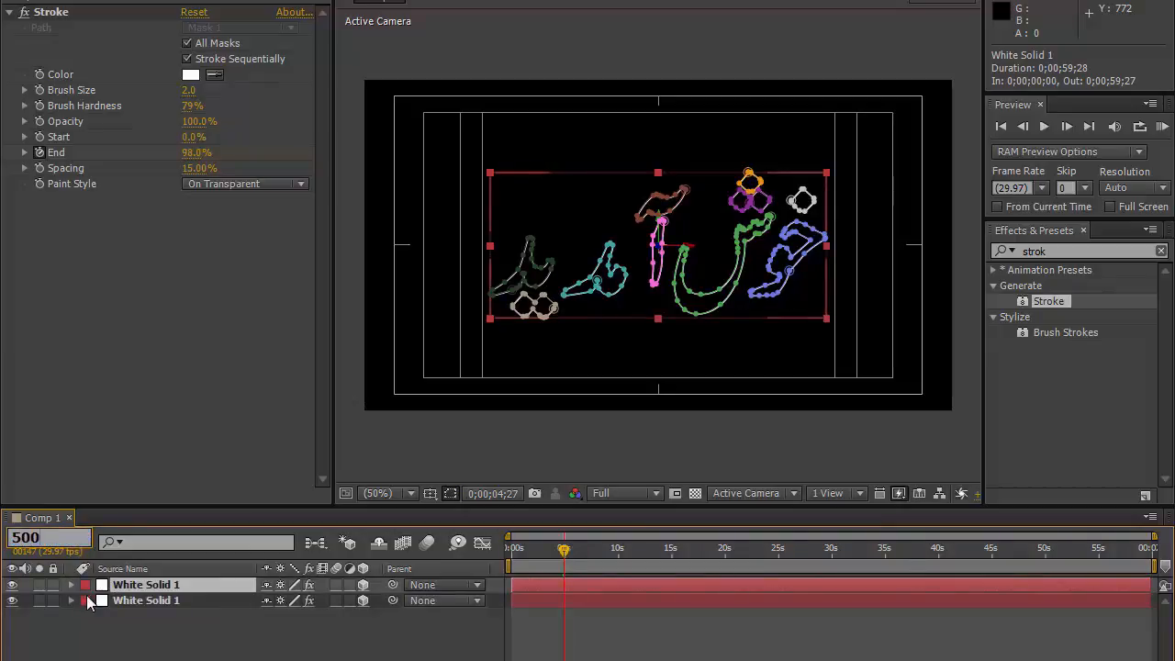
pyautogui.press('Return')
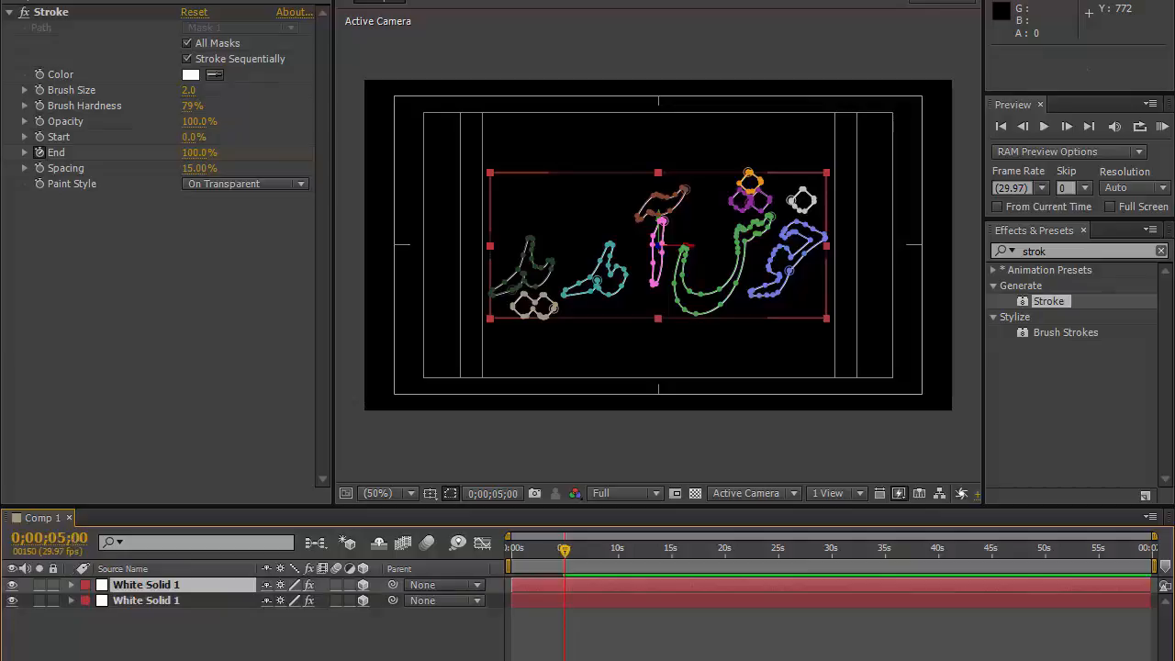
# Step: Select the top solid layer, reveal its Stroke End keyframes and scrub the timeline to check them
pyautogui.click(182, 599)
pyautogui.click(183, 587)
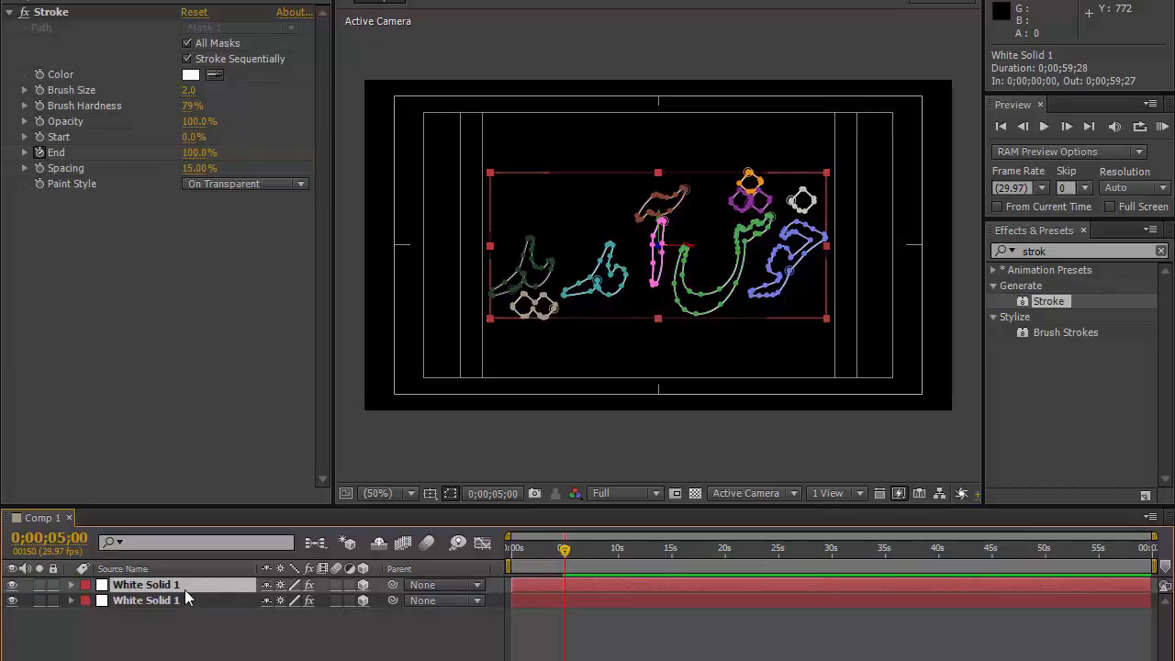
pyautogui.press('u')
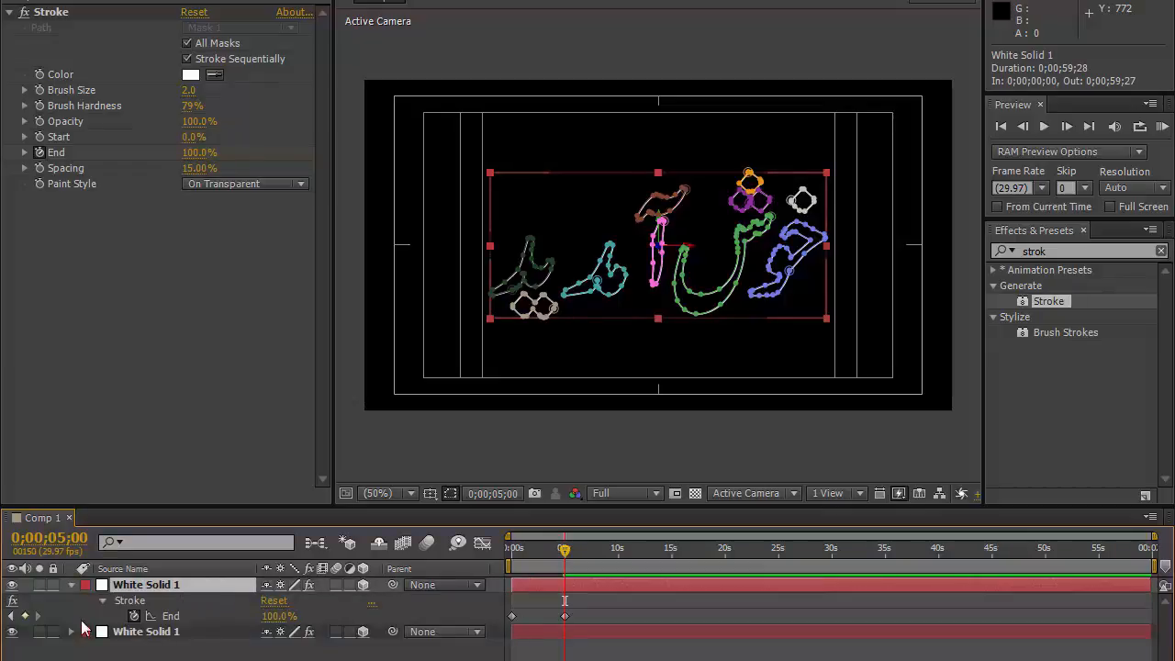
pyautogui.click(645, 547)
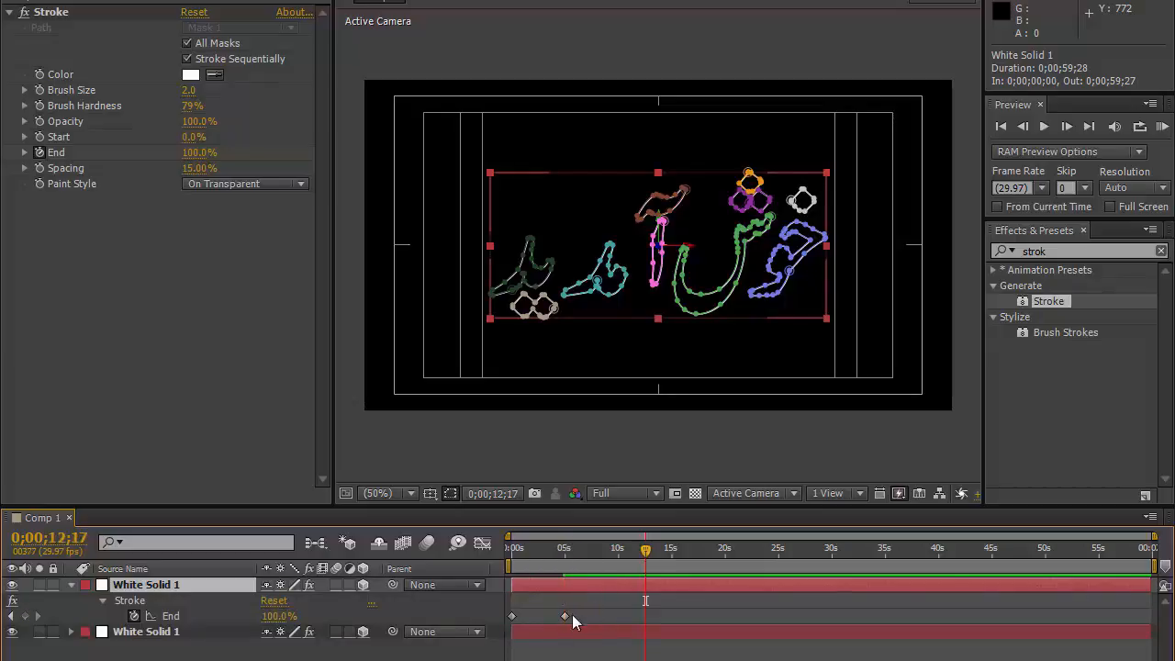
pyautogui.click(557, 551)
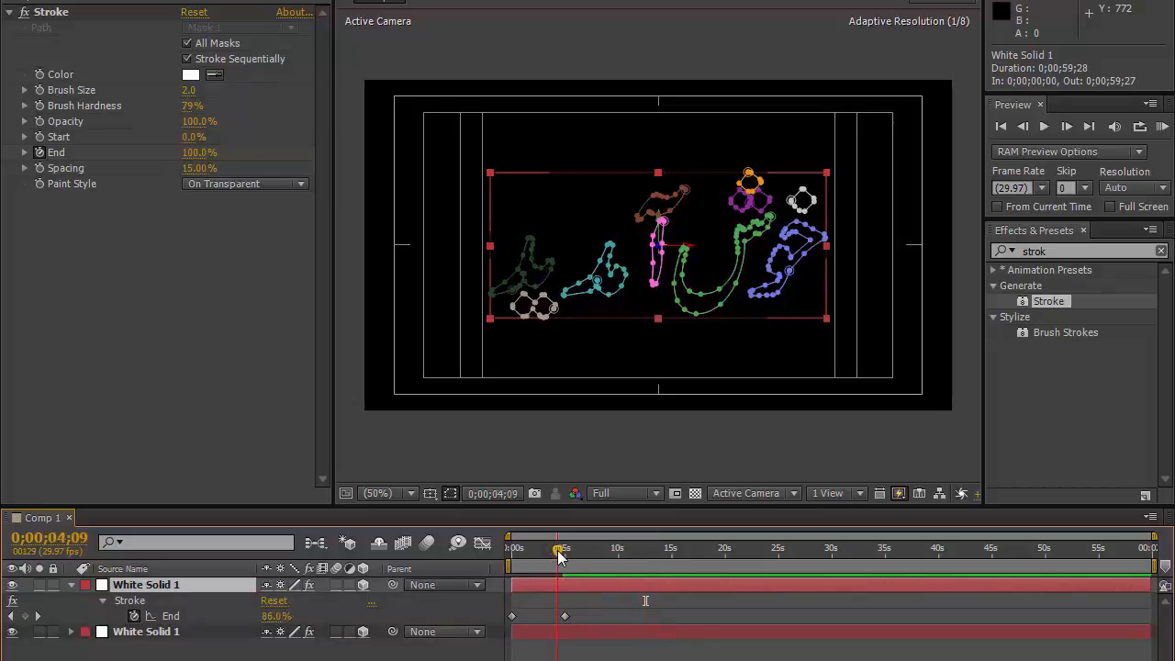
pyautogui.click(638, 550)
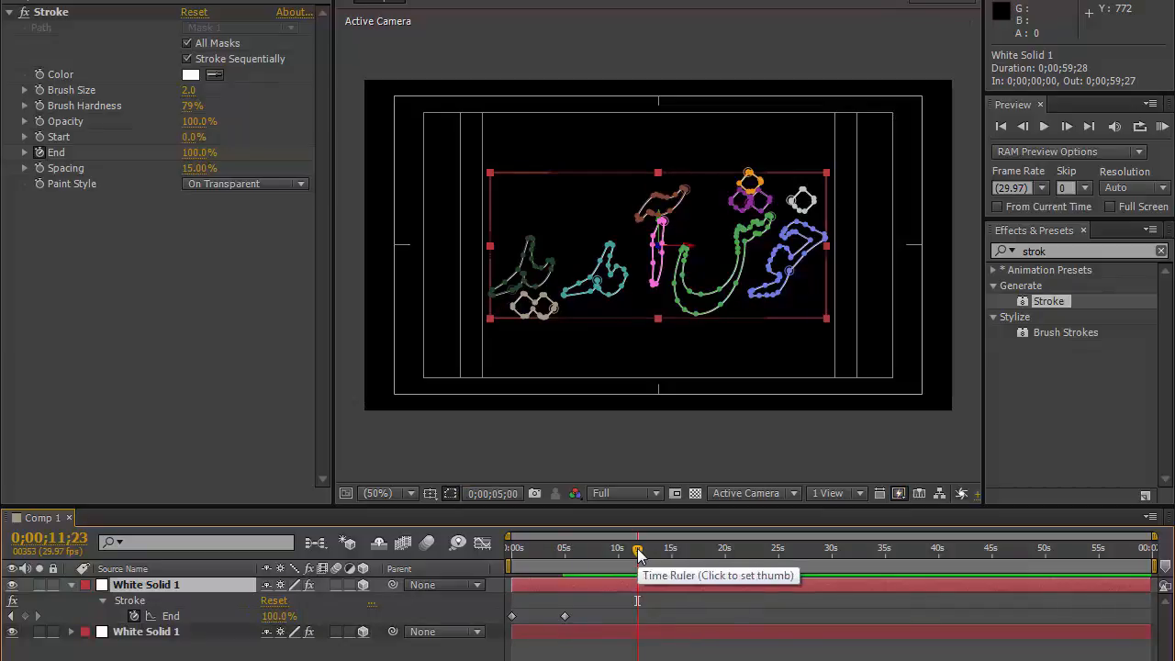
pyautogui.moveTo(638, 551); pyautogui.dragTo(563, 551)
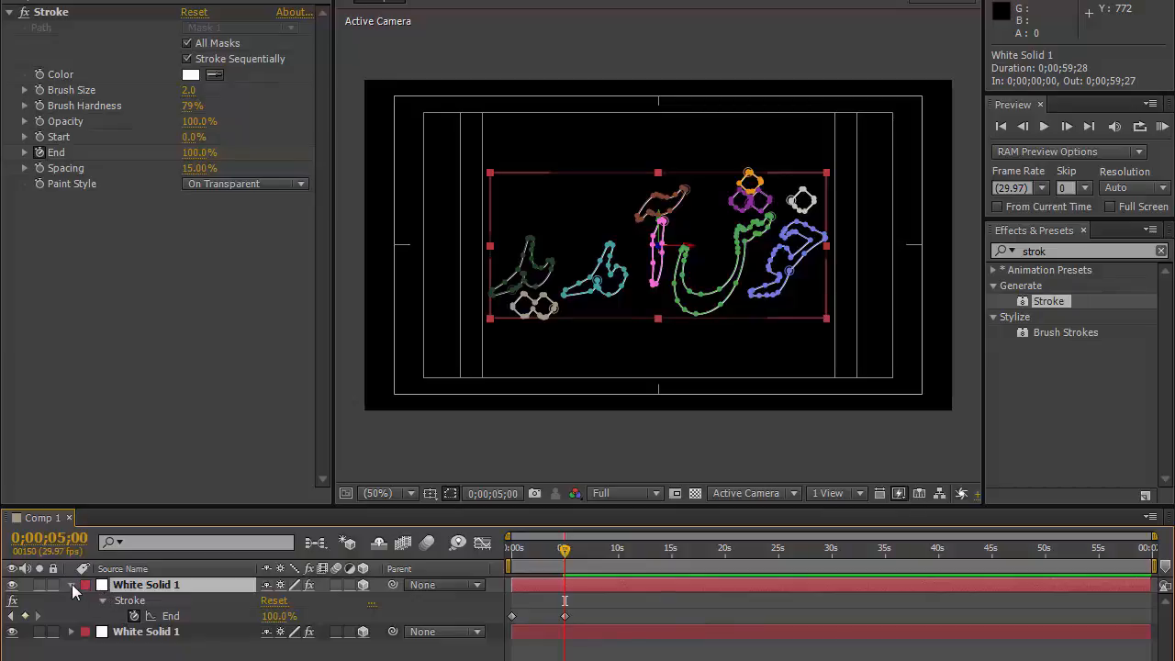
pyautogui.click(72, 585)
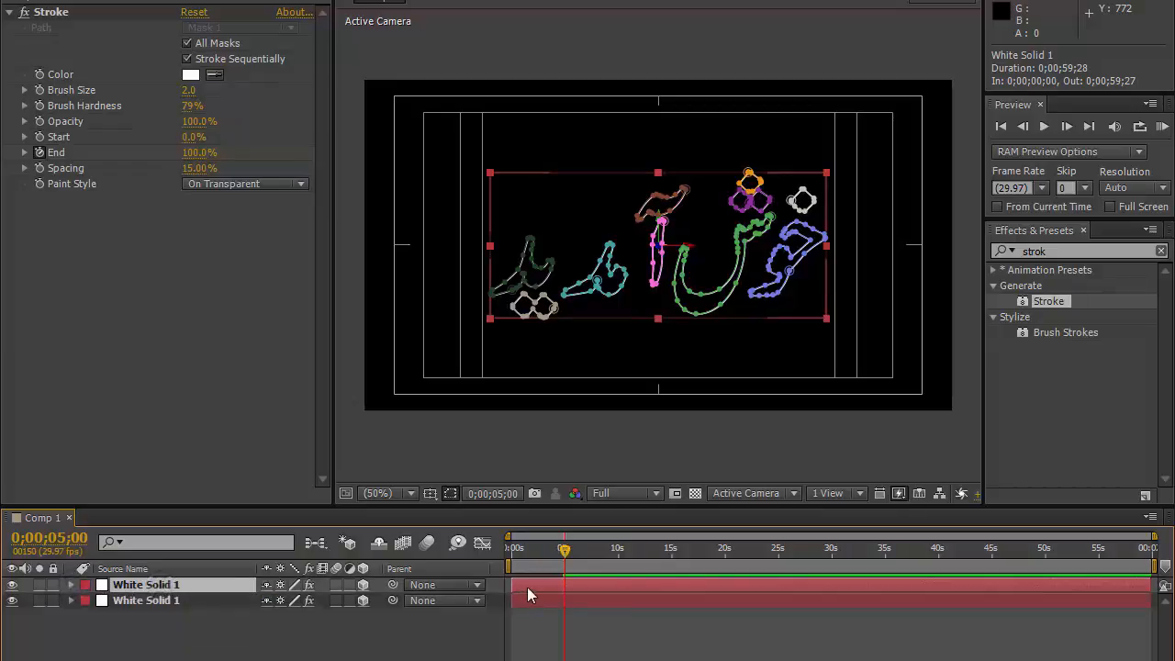
# Step: Slide the top solid layer so it starts at 0;00;05;00
pyautogui.moveTo(535, 584)
pyautogui.mouseDown()
pyautogui.moveTo(649, 587)
pyautogui.moveTo(590, 585)
pyautogui.moveTo(601, 583)
pyautogui.mouseUp()
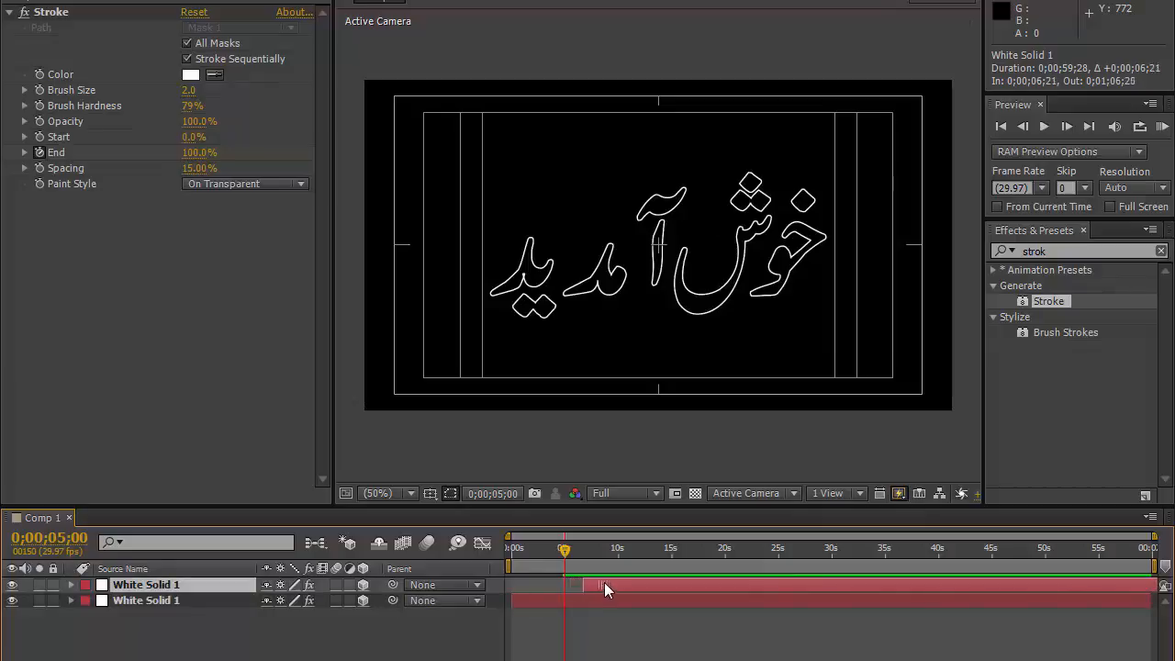
pyautogui.moveTo(587, 585)
pyautogui.mouseDown()
pyautogui.moveTo(612, 581)
pyautogui.moveTo(595, 582)
pyautogui.mouseUp()
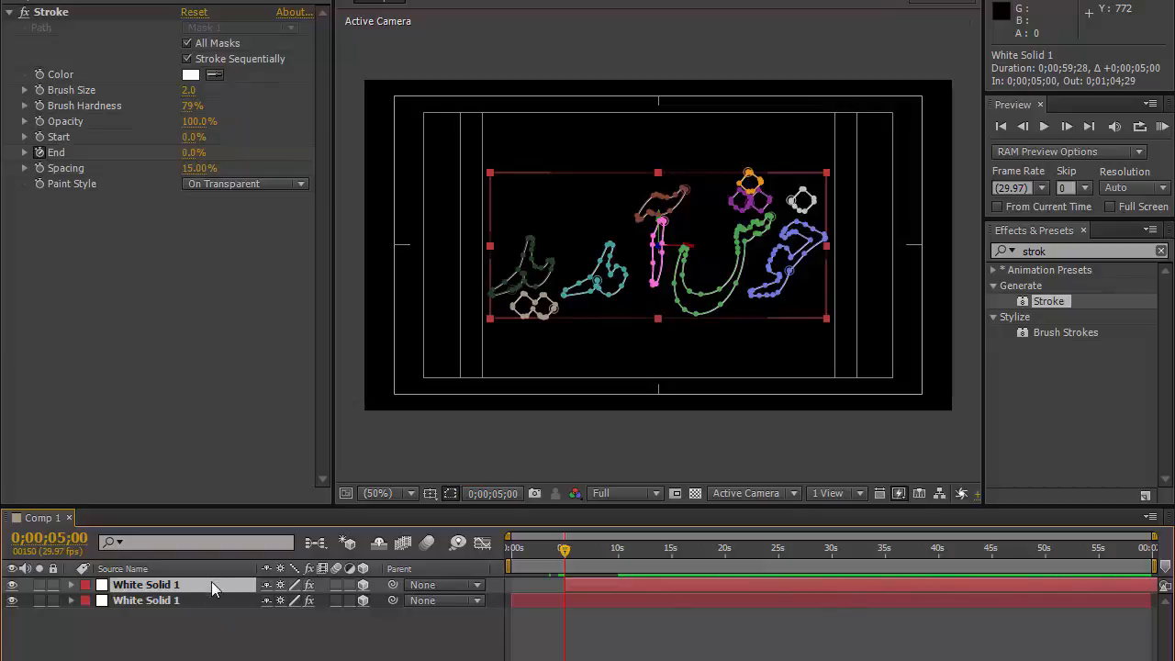
# Step: Turn off Stroke Sequentially on the top layer's Stroke and scrub the timeline to check
pyautogui.click(187, 59)
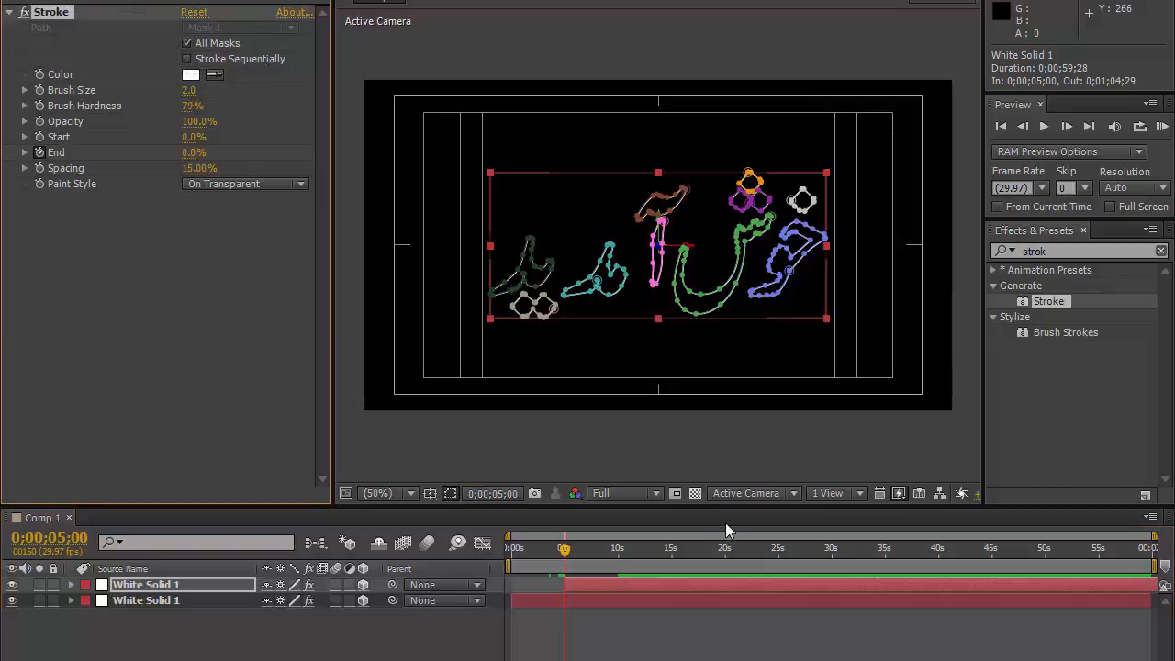
pyautogui.click(618, 554)
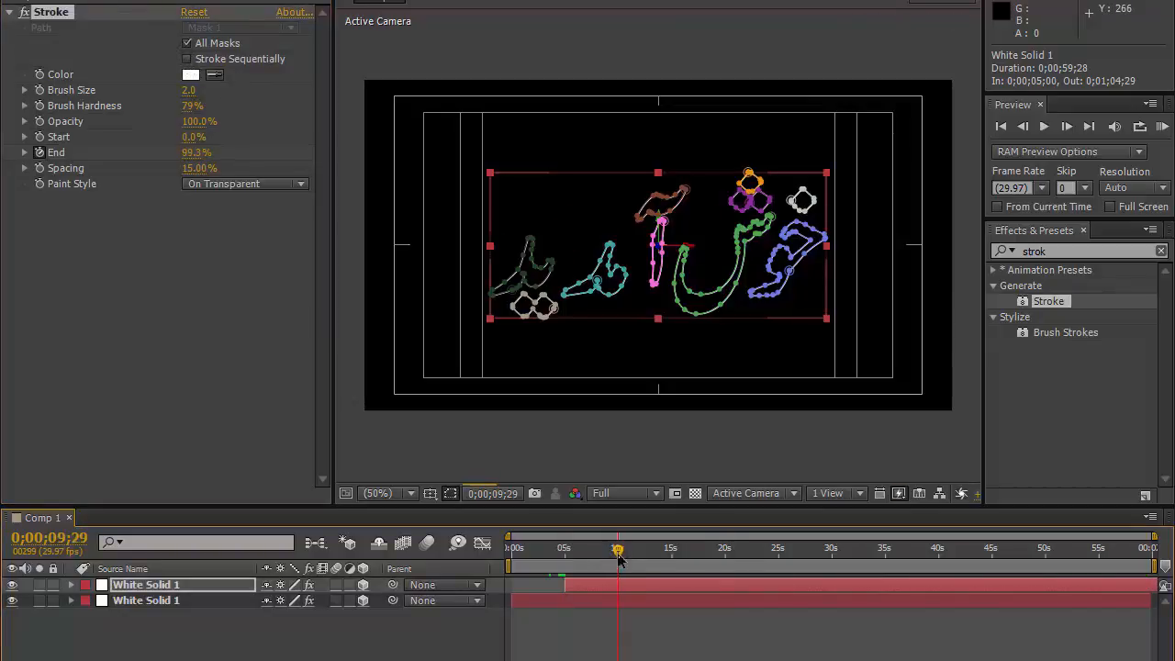
pyautogui.moveTo(618, 553); pyautogui.dragTo(620, 555)
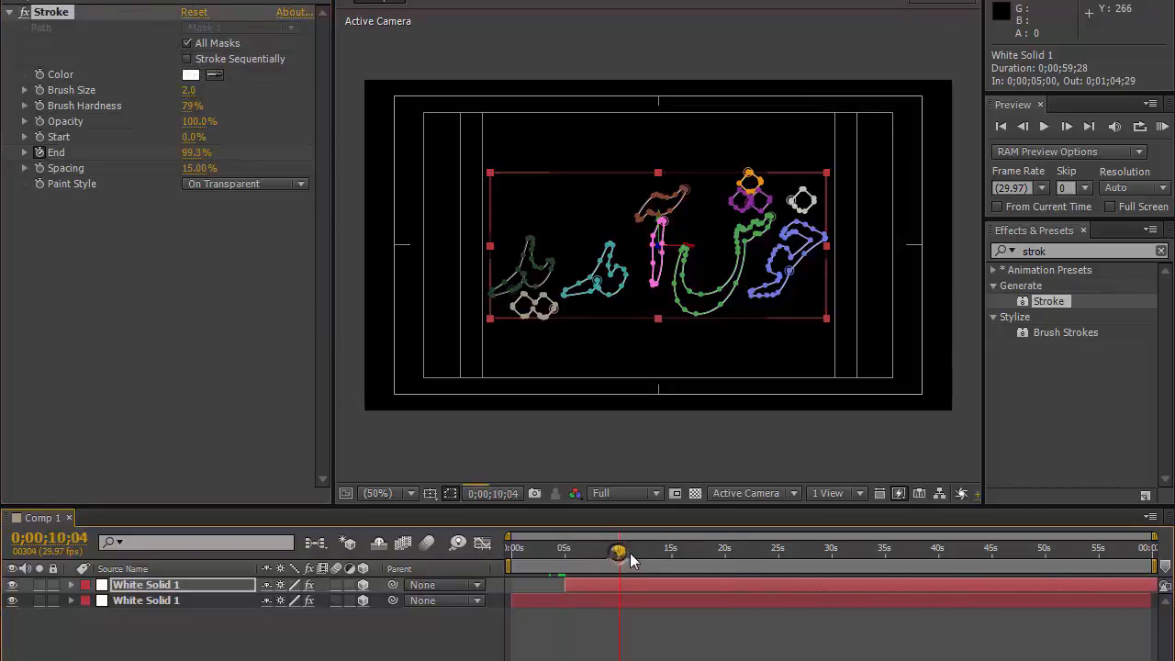
# Step: Search the effects for glow and apply Glow to the top solid layer
pyautogui.click(1058, 252)
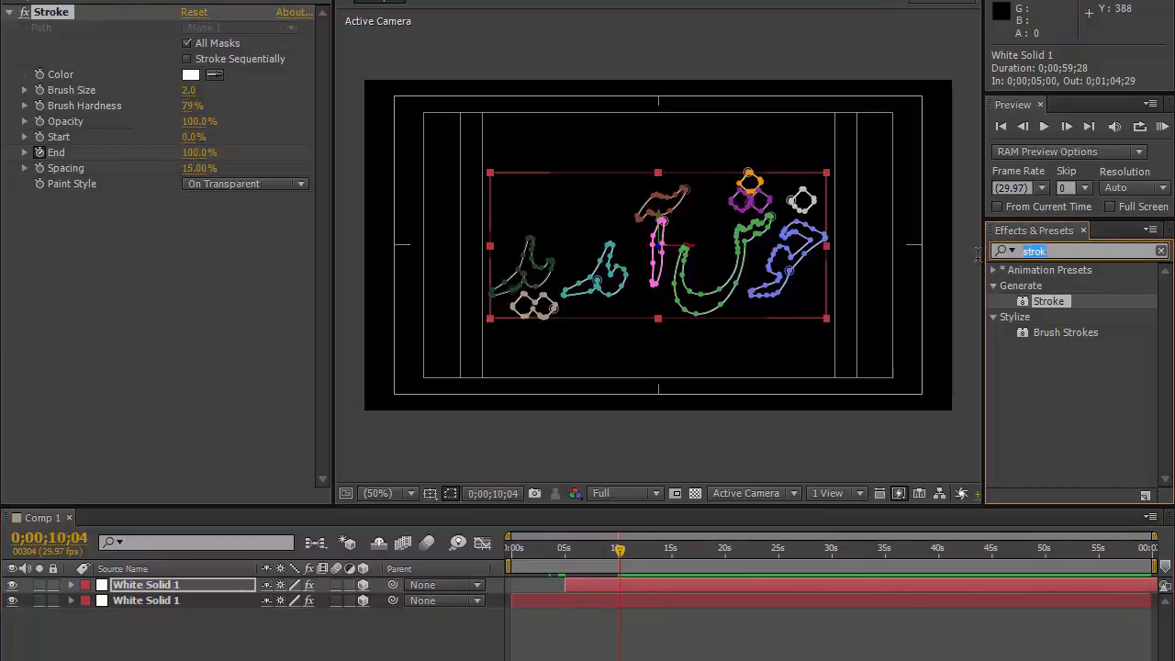
pyautogui.write('glow')
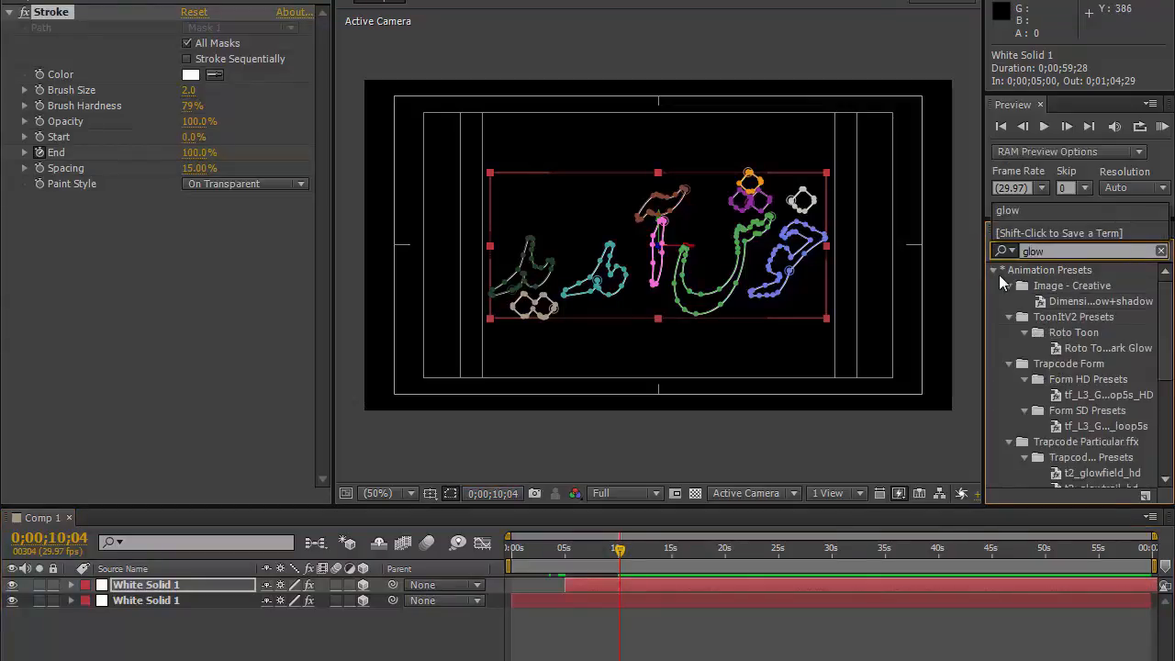
pyautogui.click(994, 270)
pyautogui.moveTo(1044, 301); pyautogui.dragTo(176, 582)
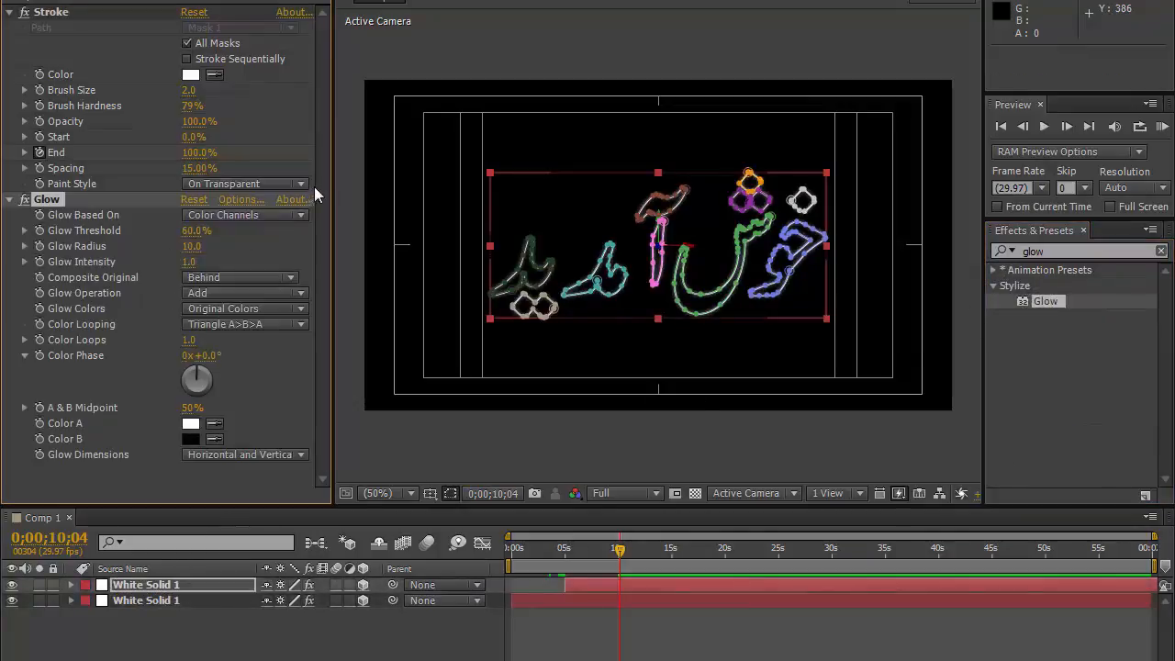
# Step: Set the Glow Threshold to 1% and the Glow Radius to 20
pyautogui.click(194, 231)
pyautogui.write('1')
pyautogui.press('Return')
pyautogui.click(191, 246)
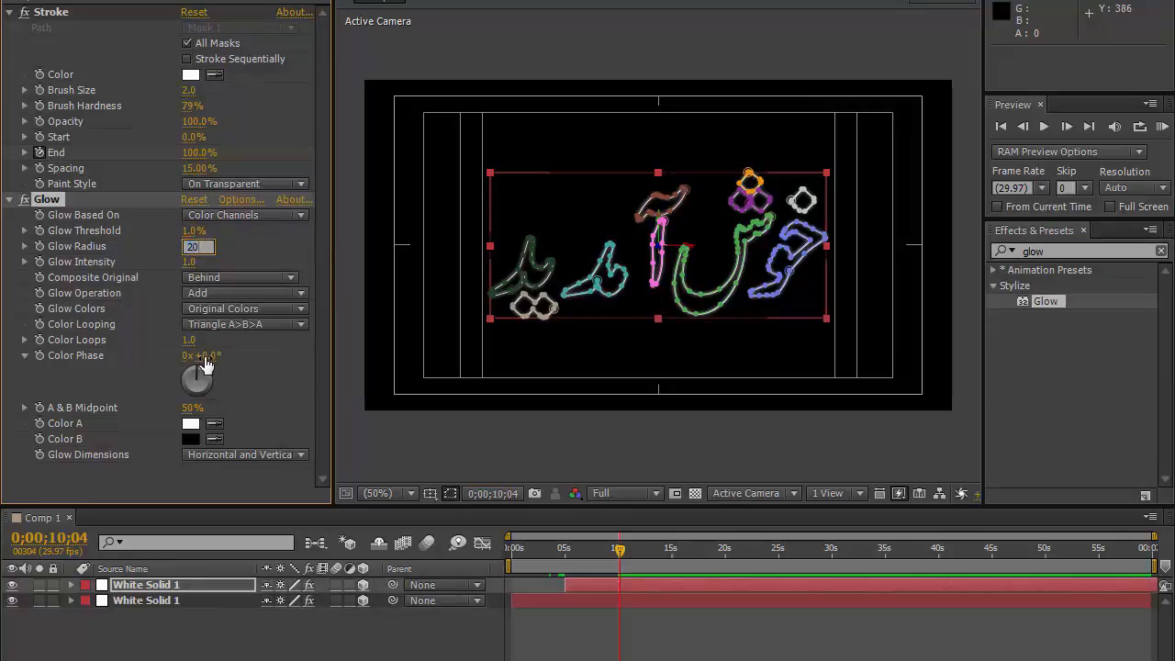
pyautogui.press('Return')
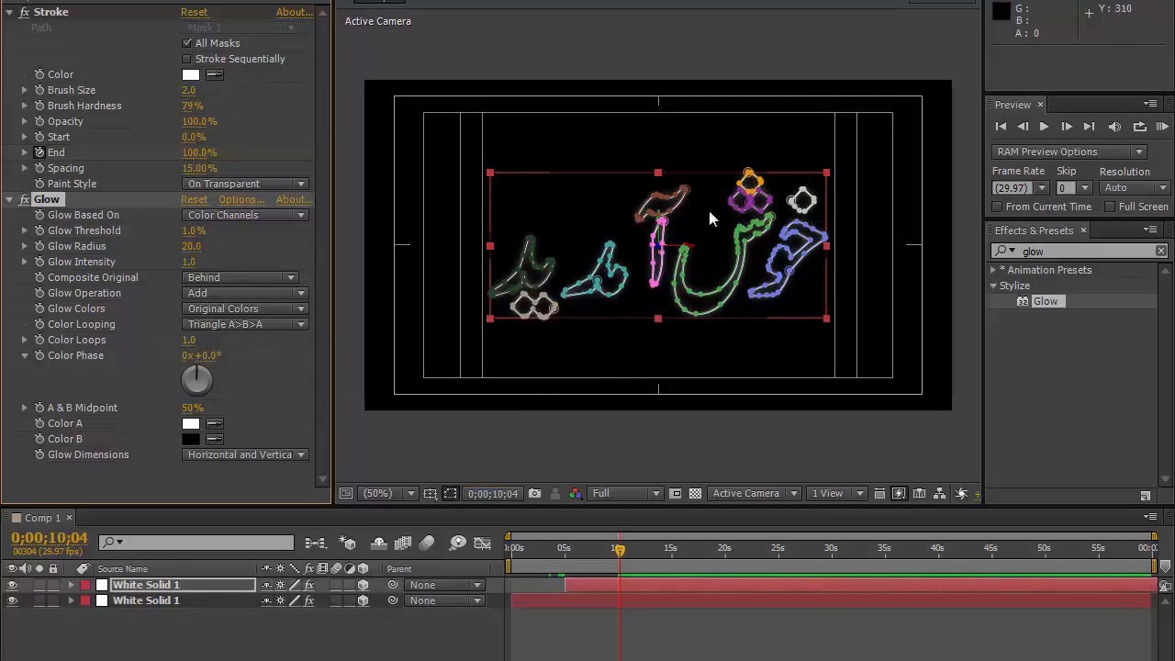
# Step: Hide the mask paths in the viewer and switch Glow Colors to A & B Colors
pyautogui.click(451, 493)
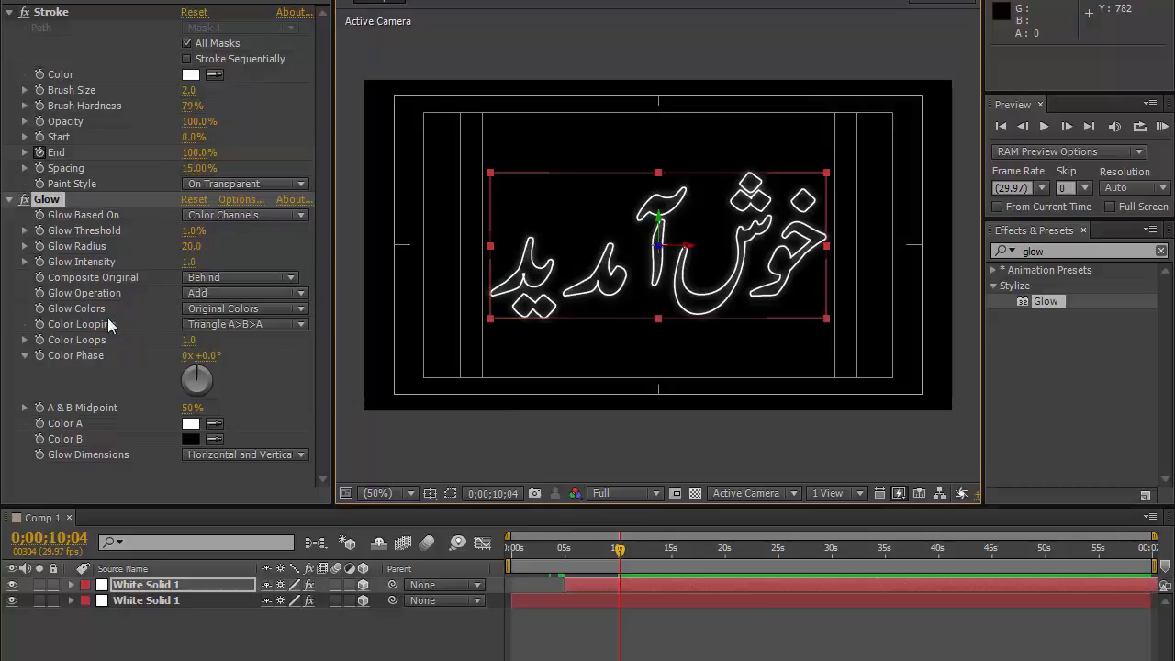
pyautogui.click(282, 308)
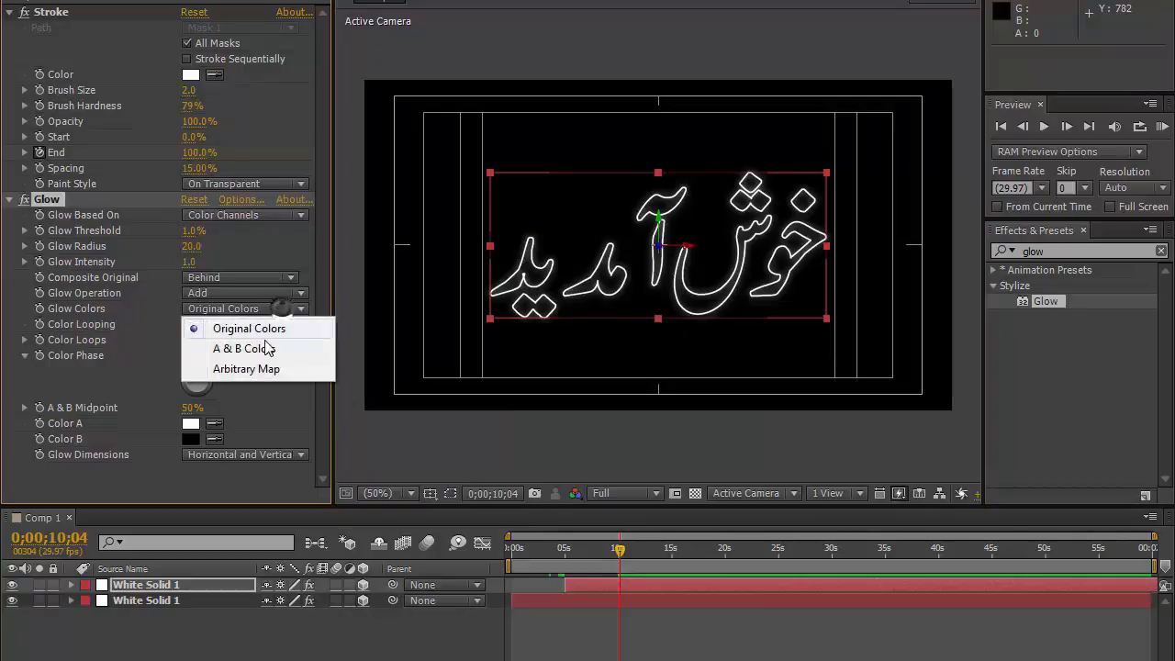
pyautogui.click(241, 349)
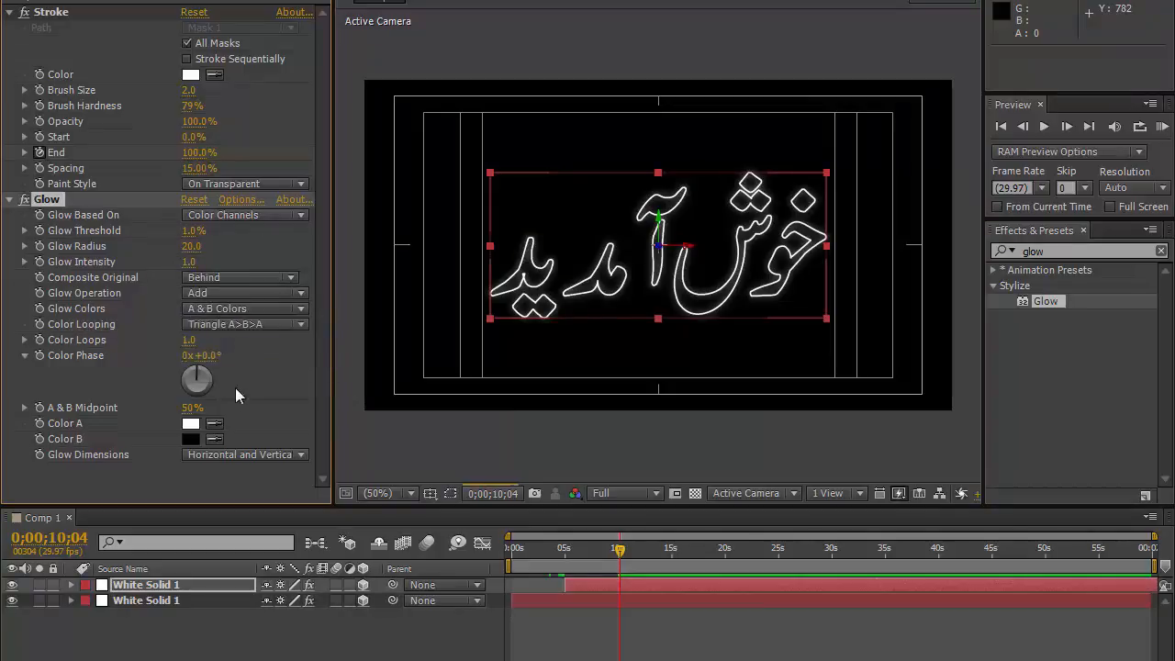
# Step: Set the Glow's Color A to an orange
pyautogui.click(190, 427)
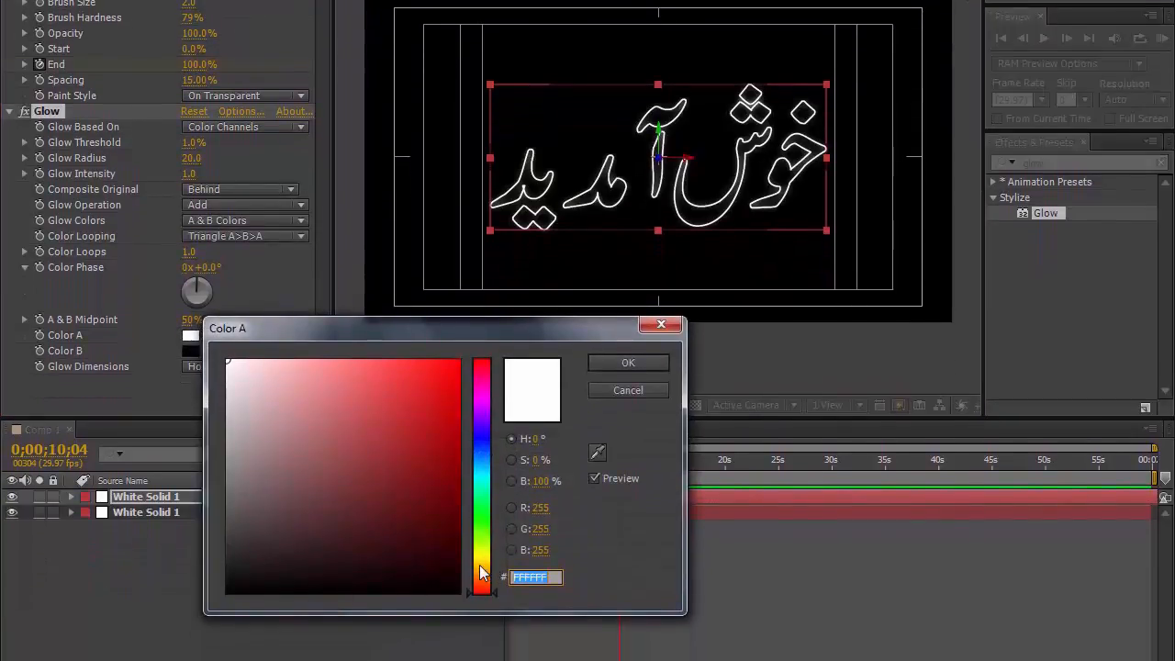
pyautogui.click(480, 563)
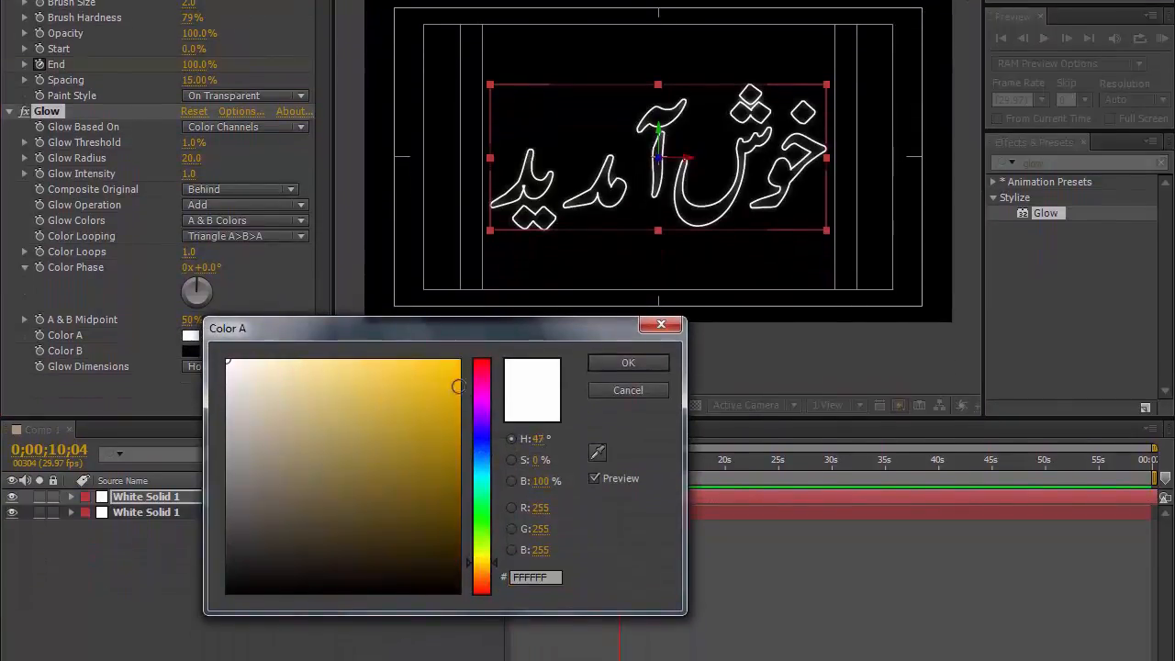
pyautogui.click(459, 360)
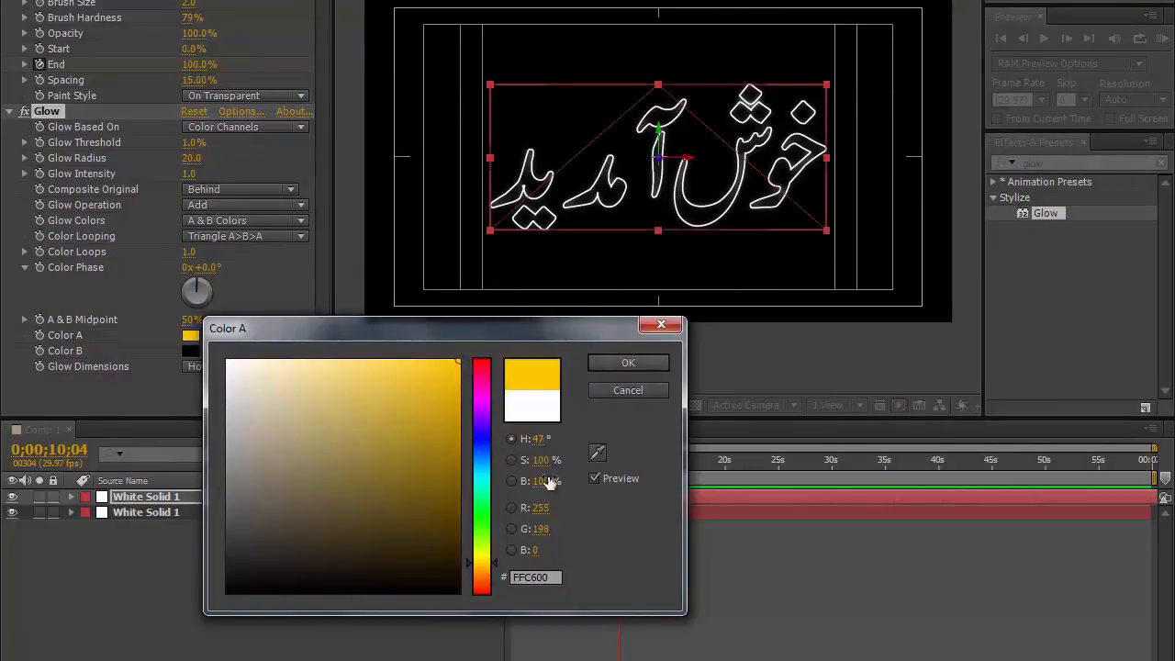
pyautogui.click(488, 567)
pyautogui.click(628, 362)
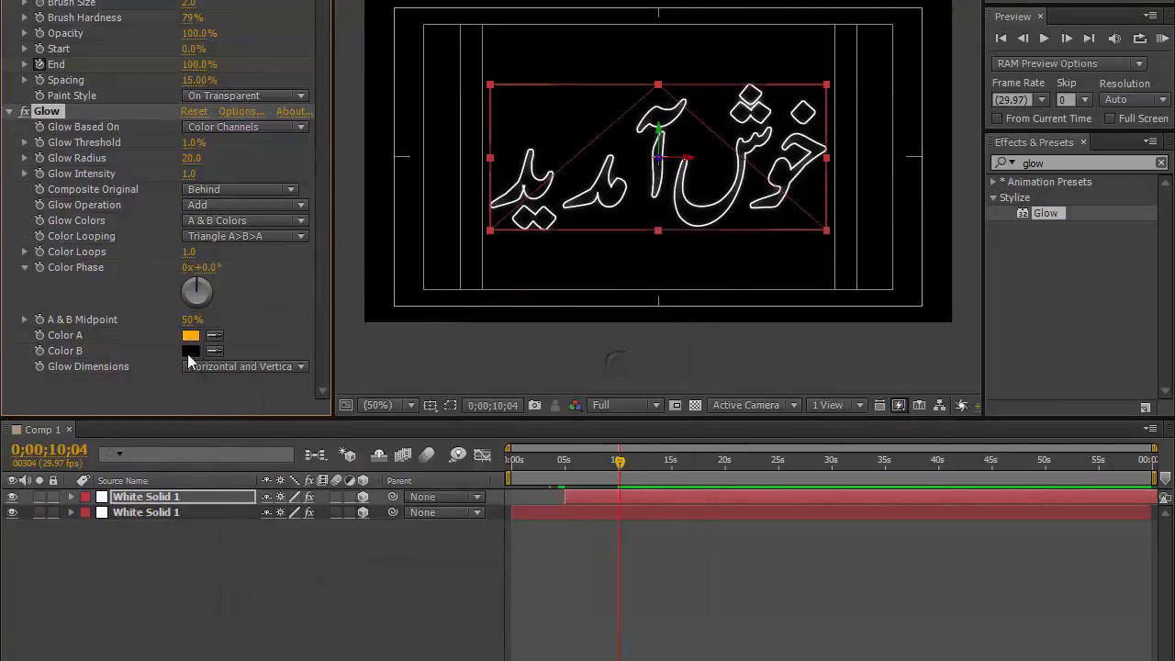
# Step: Set the Glow's Color B to yellow FFF000
pyautogui.click(190, 351)
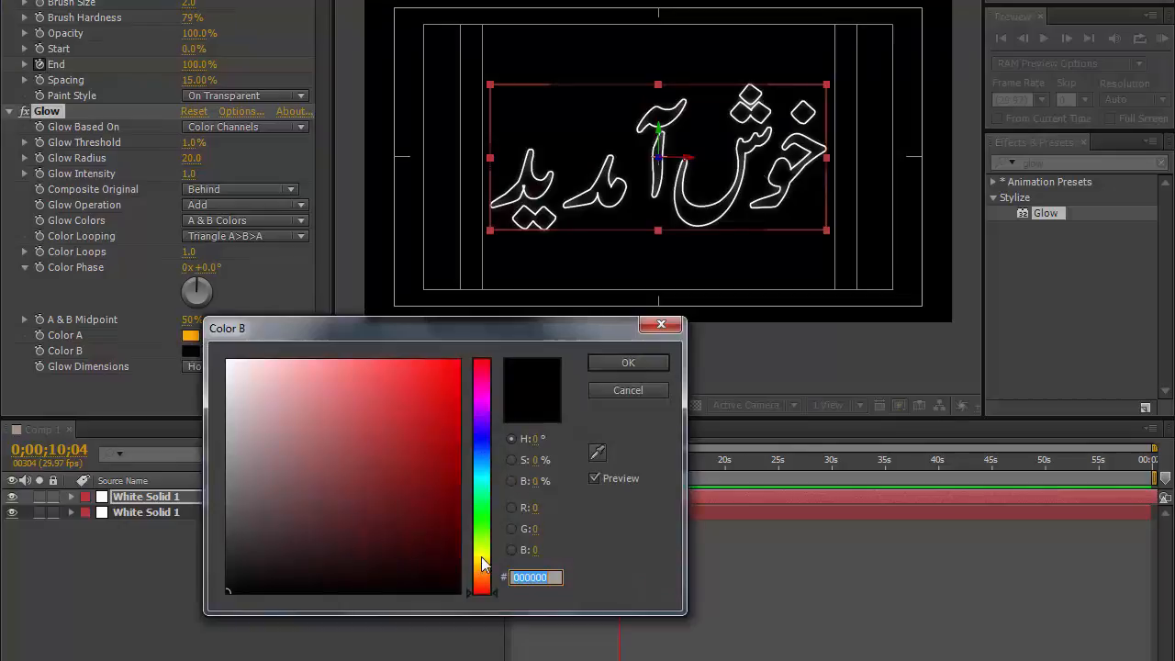
pyautogui.click(483, 557)
pyautogui.moveTo(450, 383); pyautogui.dragTo(493, 311)
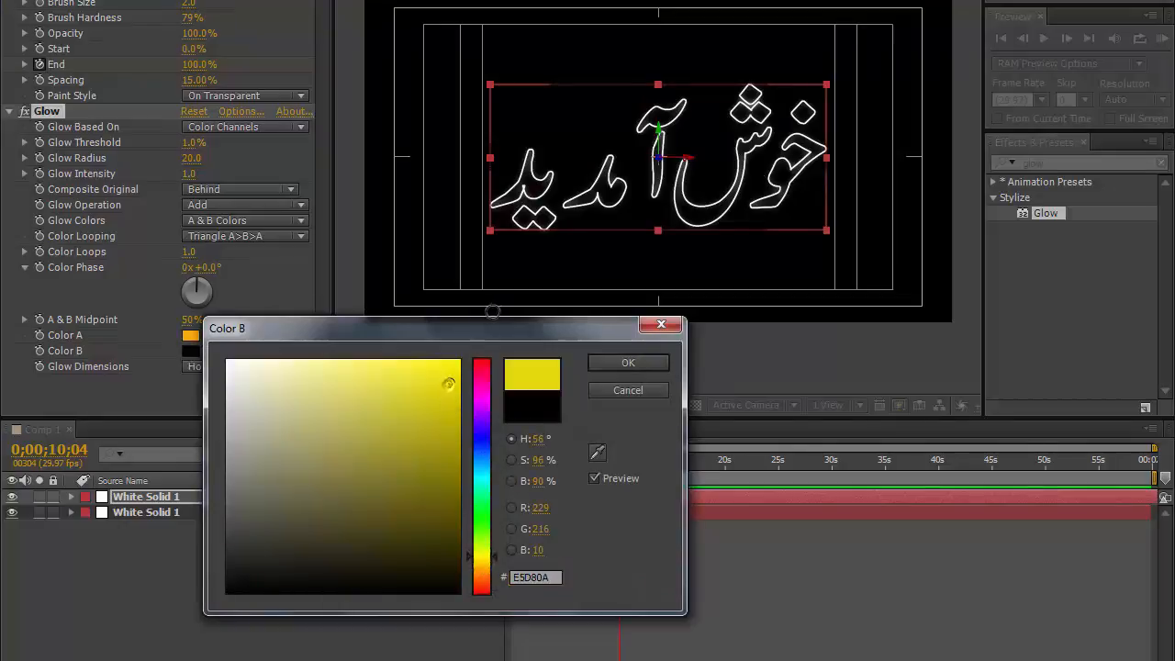
pyautogui.click(633, 364)
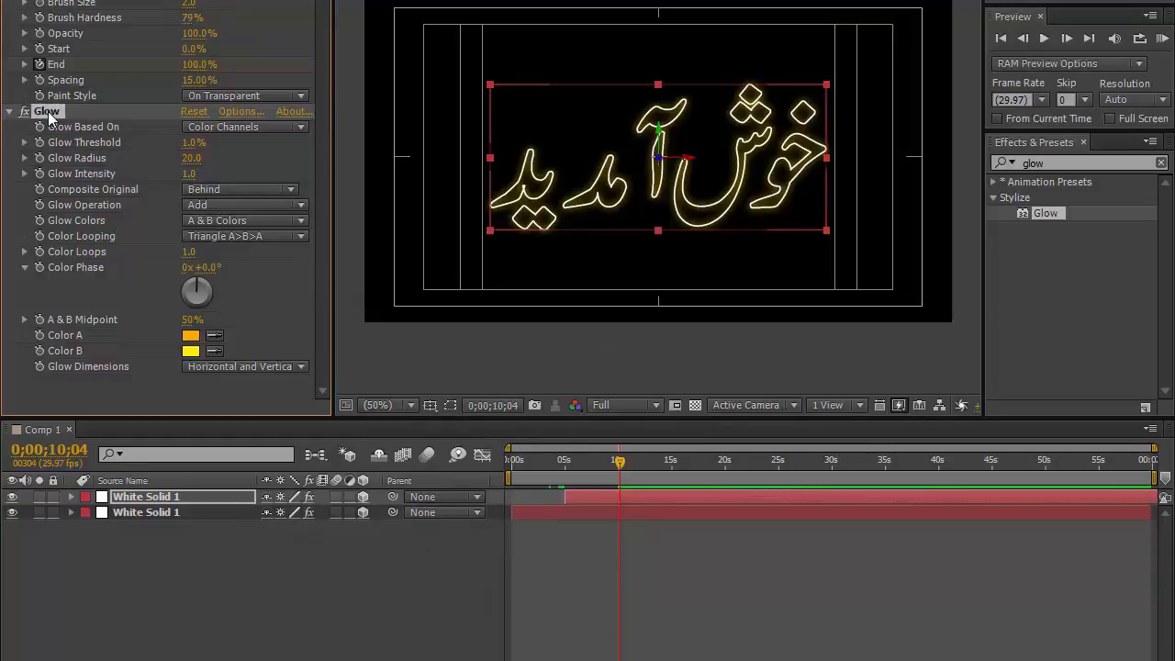
# Step: Duplicate the Glow effect and set Glow 2's radius to 300
pyautogui.hotkey('ctrl', 'd')
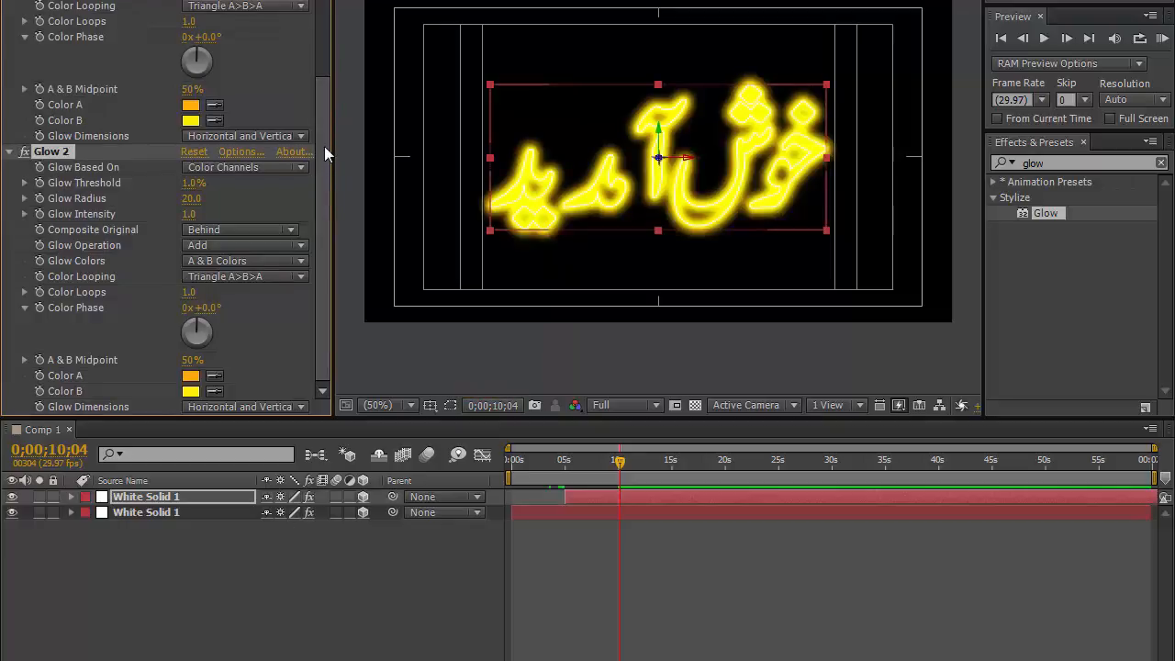
pyautogui.click(190, 199)
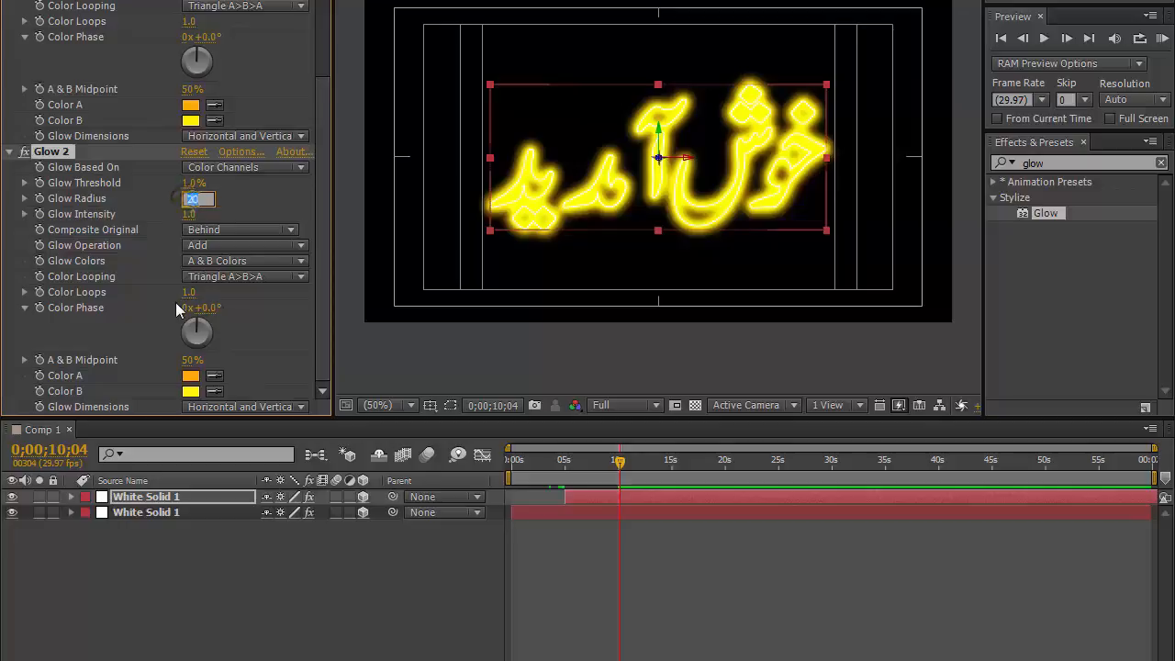
pyautogui.press('Return')
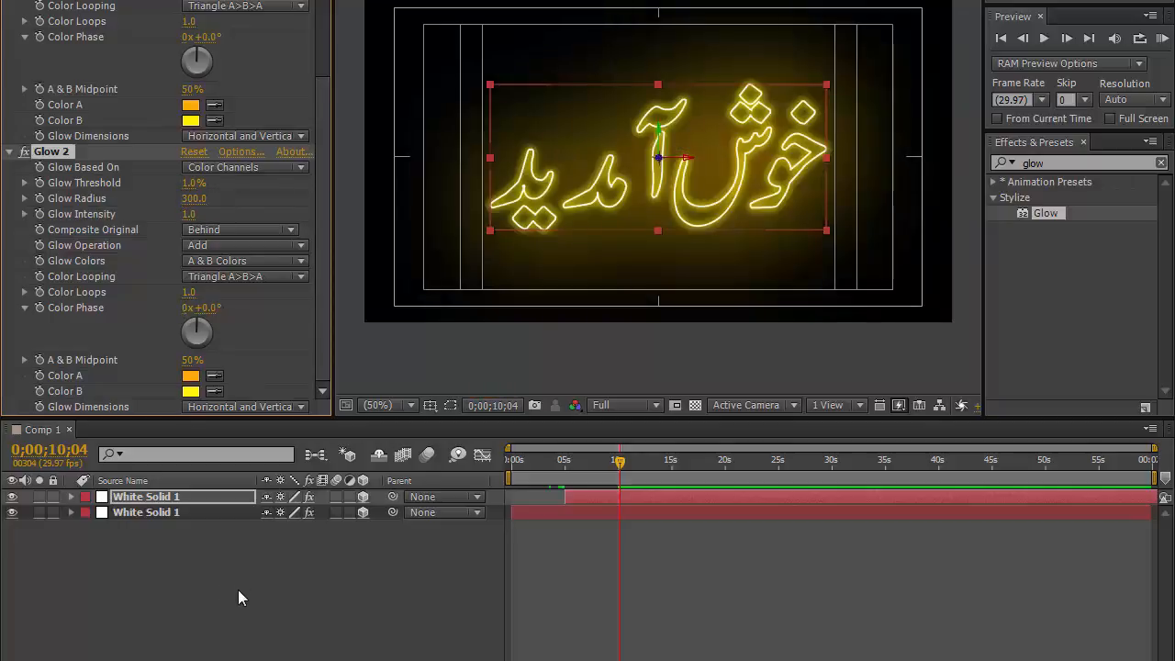
pyautogui.click(238, 589)
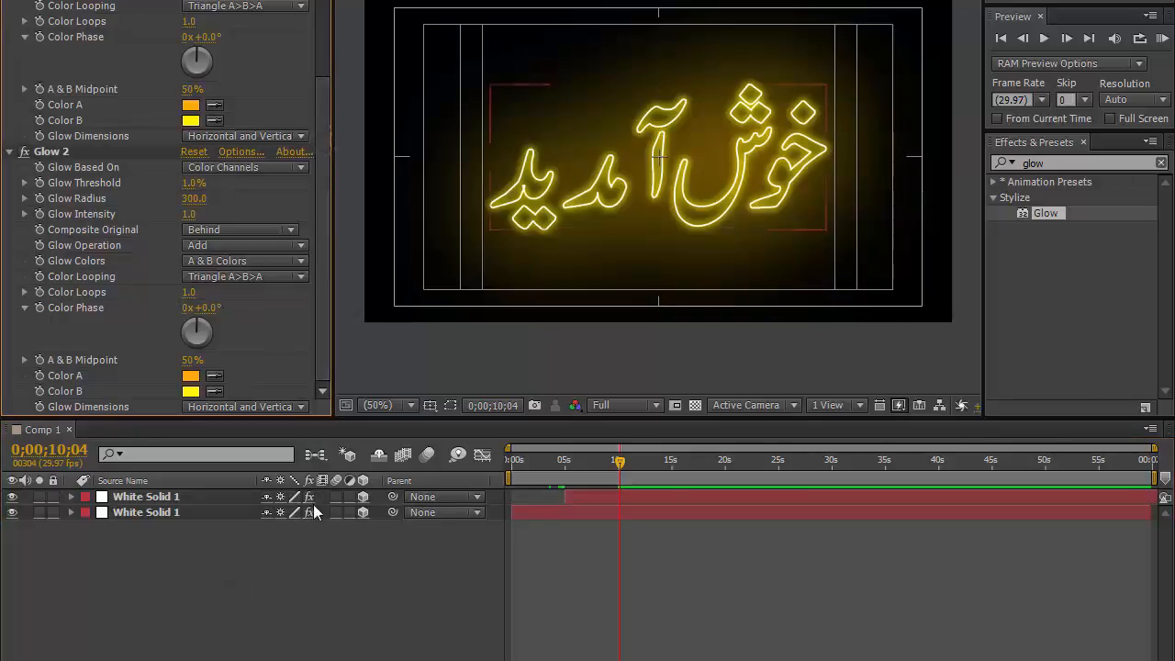
# Step: Duplicate the top White Solid 1 layer and move the copy's start to 0;00;11;00
pyautogui.click(181, 498)
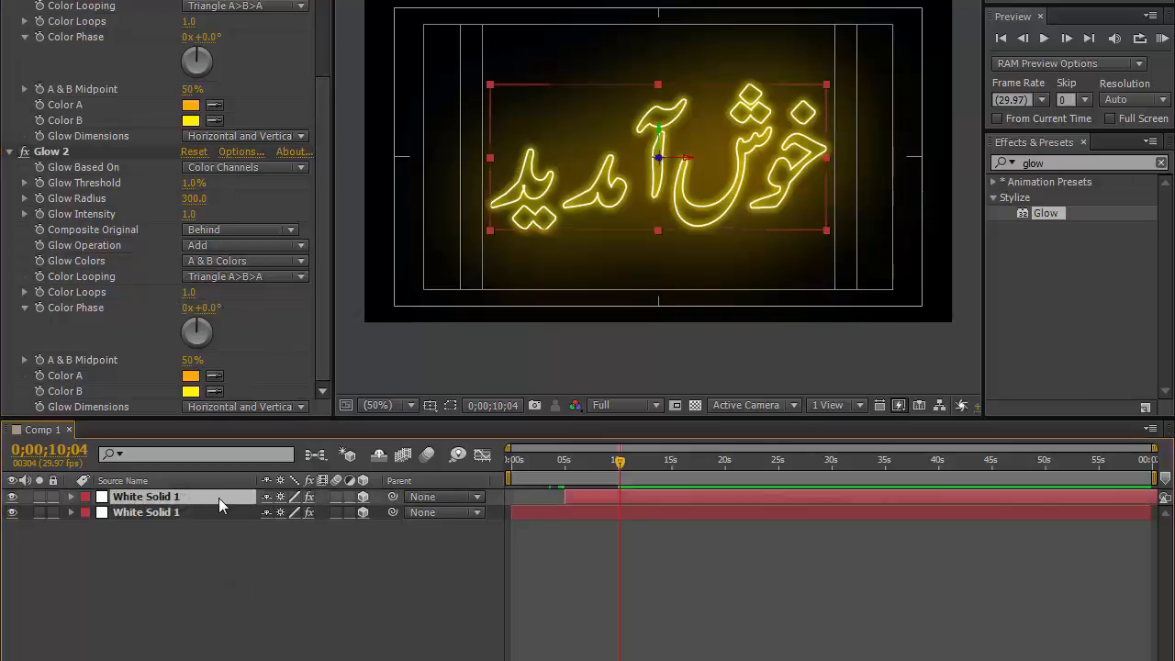
pyautogui.hotkey('ctrl', 'd')
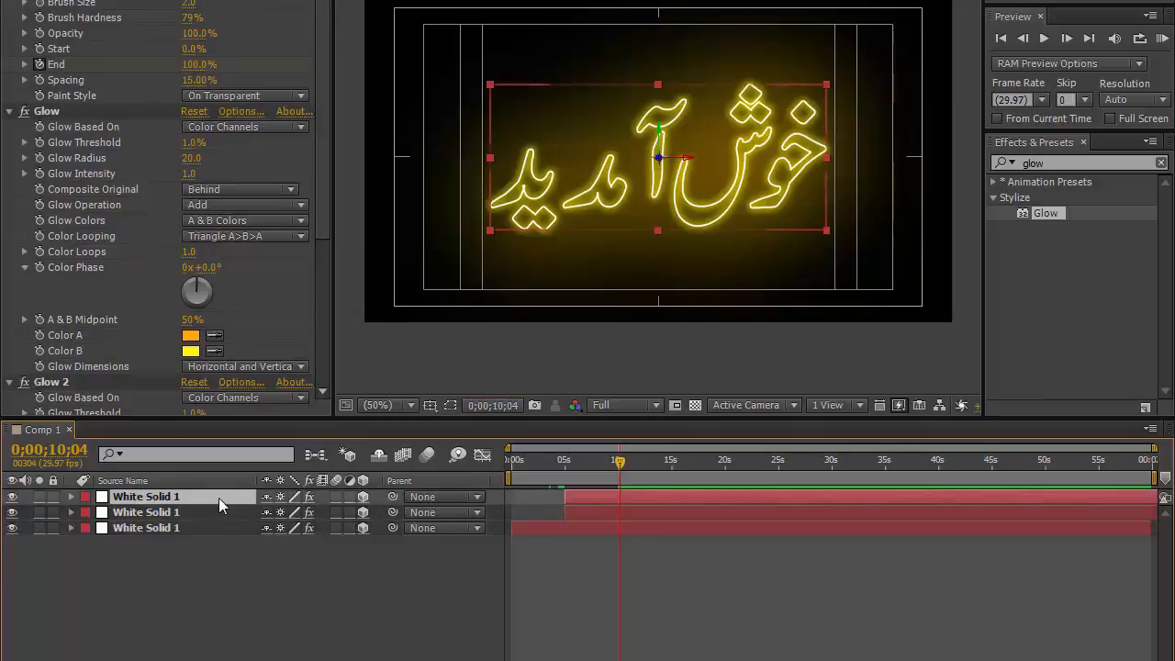
pyautogui.click(65, 450)
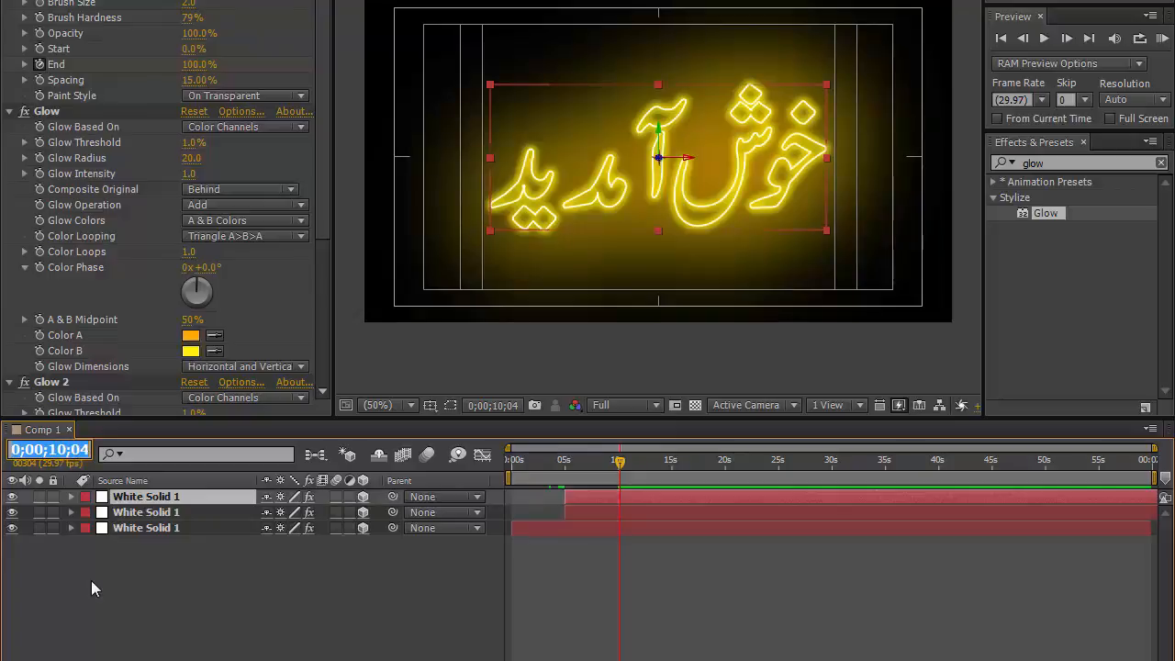
pyautogui.write('1100')
pyautogui.press('Return')
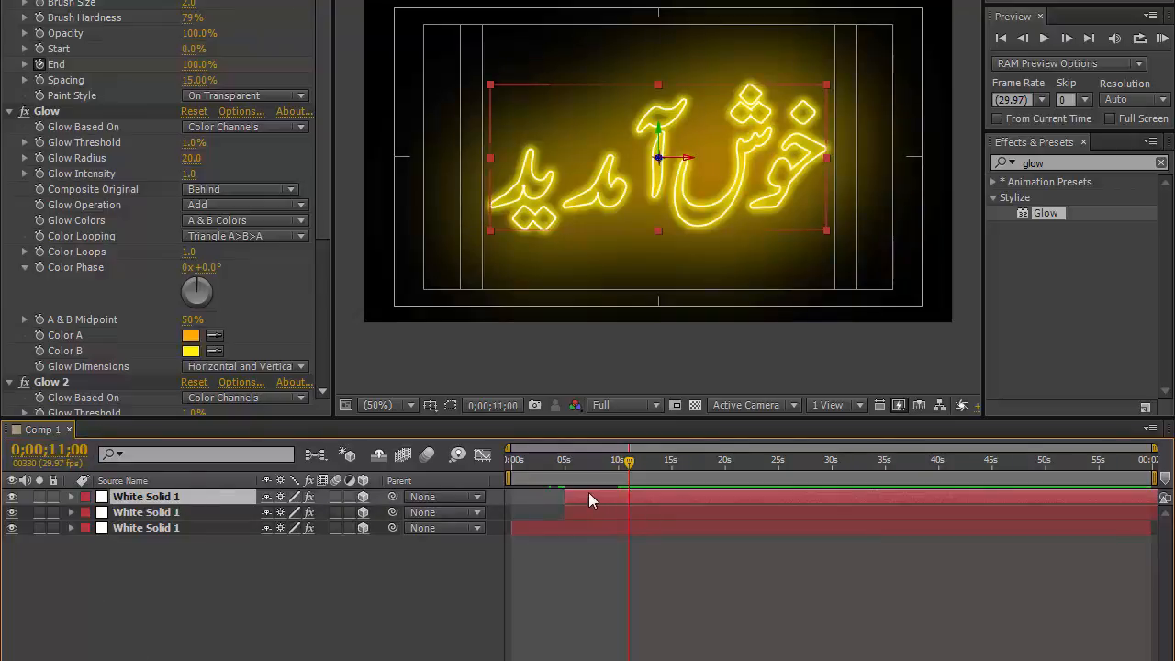
pyautogui.moveTo(584, 496); pyautogui.dragTo(660, 495)
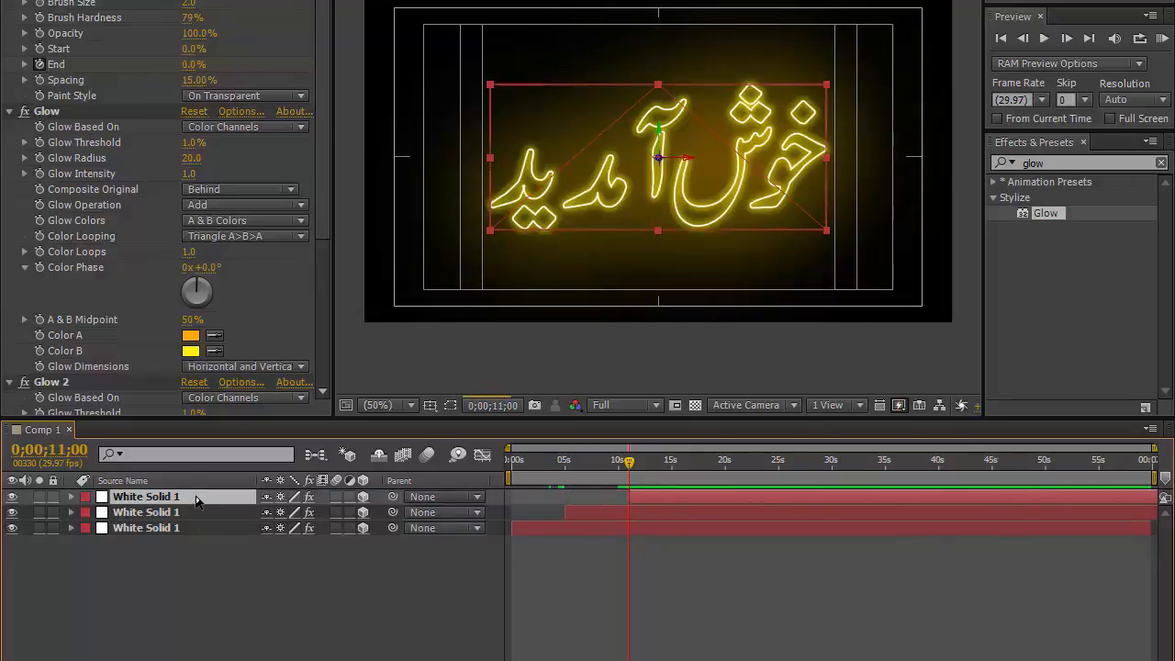
# Step: Search the effects for gradient and apply 4-Color Gradient to the duplicated layer
pyautogui.doubleClick(1035, 162)
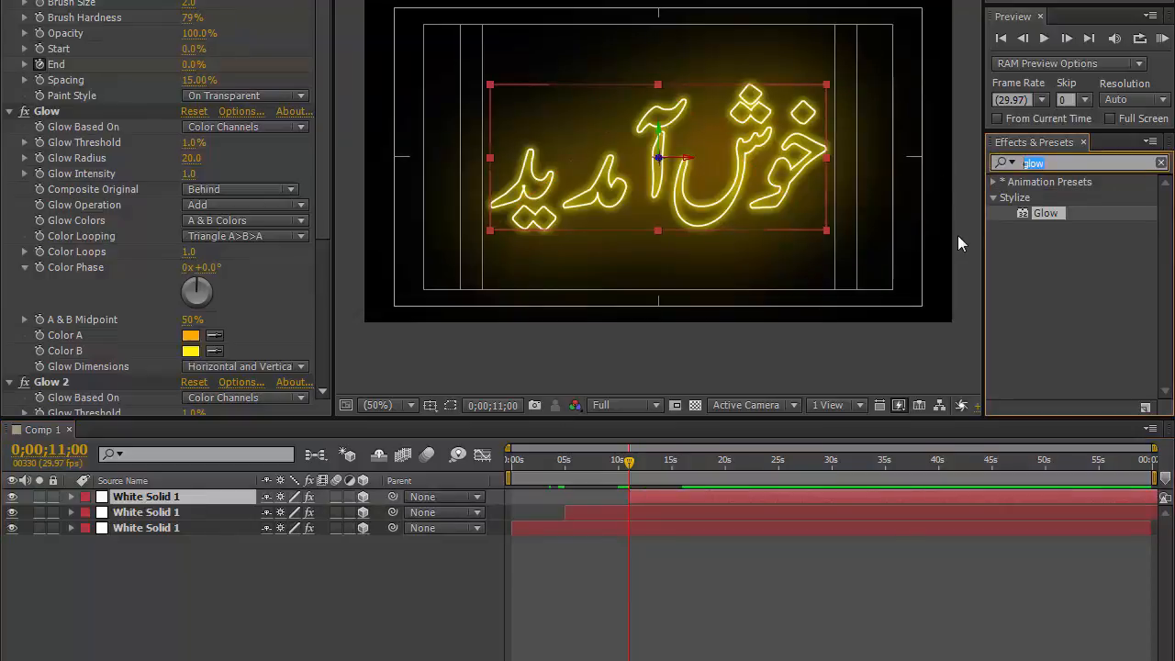
pyautogui.write('gradi')
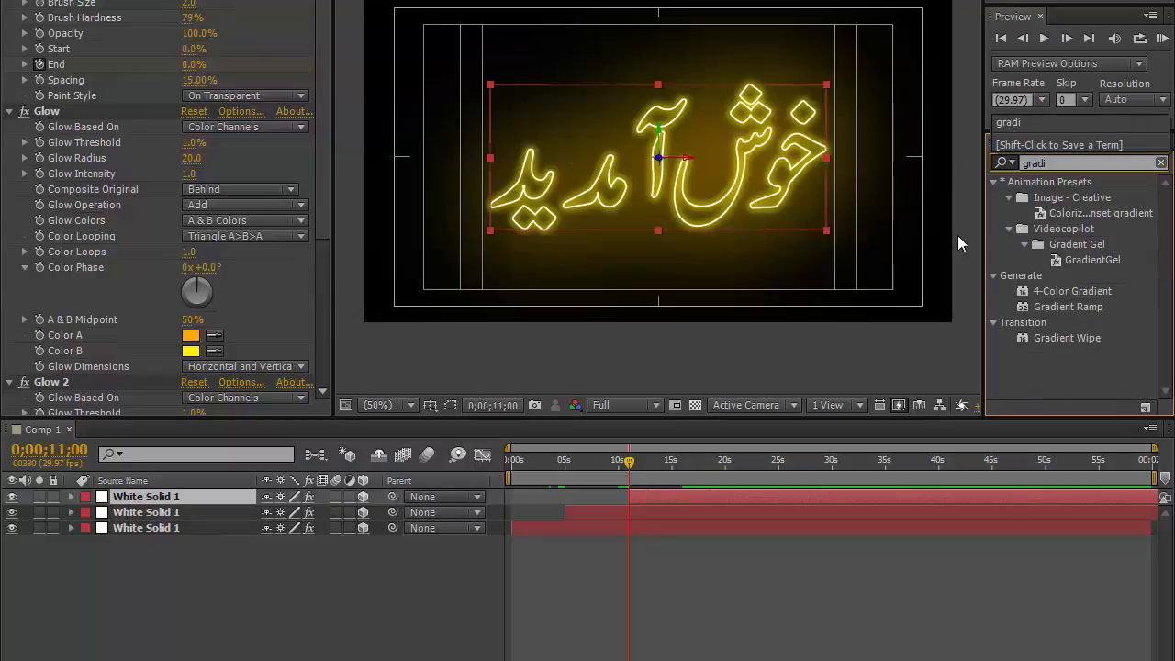
pyautogui.click(1053, 288)
pyautogui.moveTo(1052, 287); pyautogui.dragTo(159, 496)
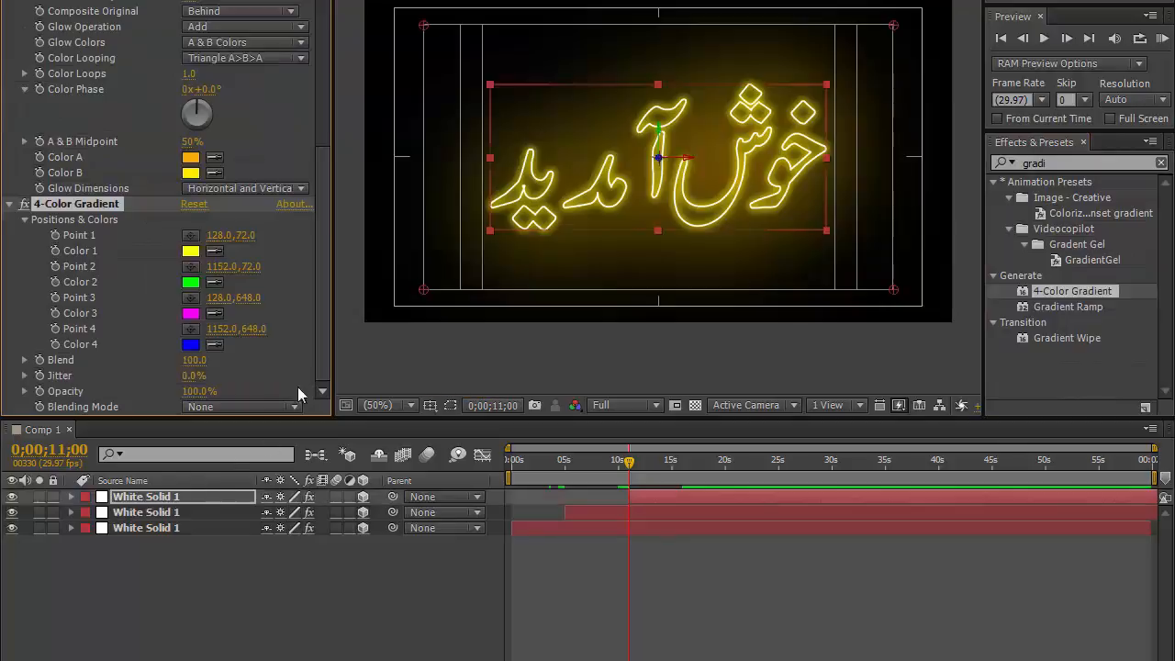
# Step: Remove the Stroke End animation on the duplicate and set its End to 100%
pyautogui.click(327, 171)
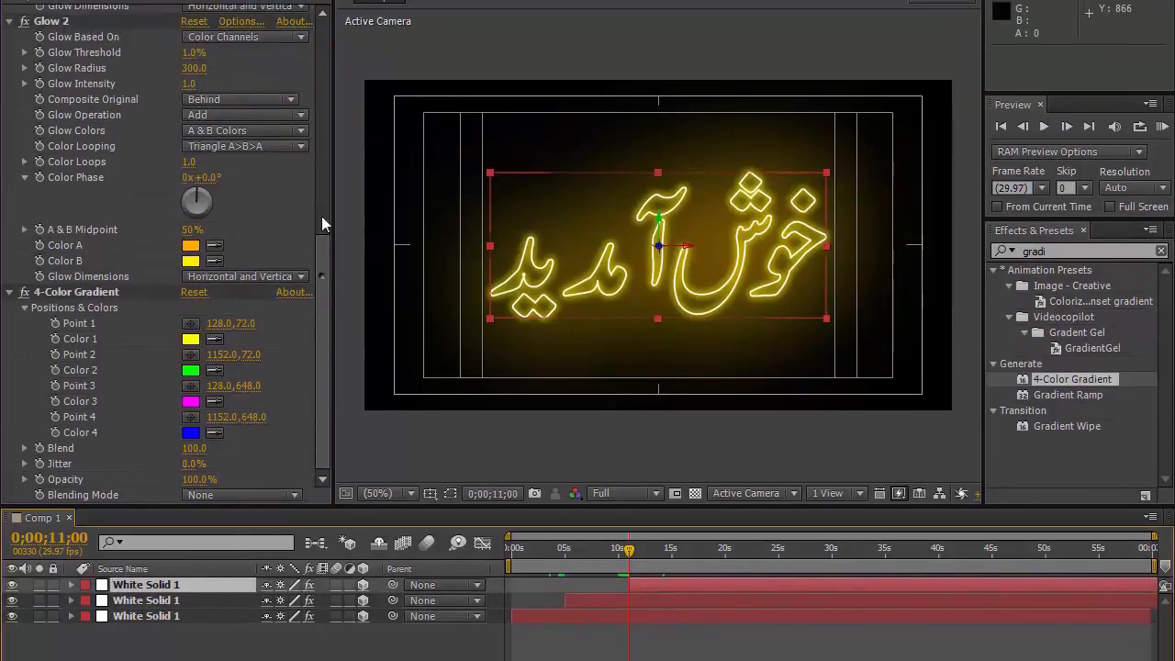
pyautogui.moveTo(322, 187)
pyautogui.mouseDown()
pyautogui.moveTo(317, 74)
pyautogui.moveTo(292, 52)
pyautogui.mouseUp()
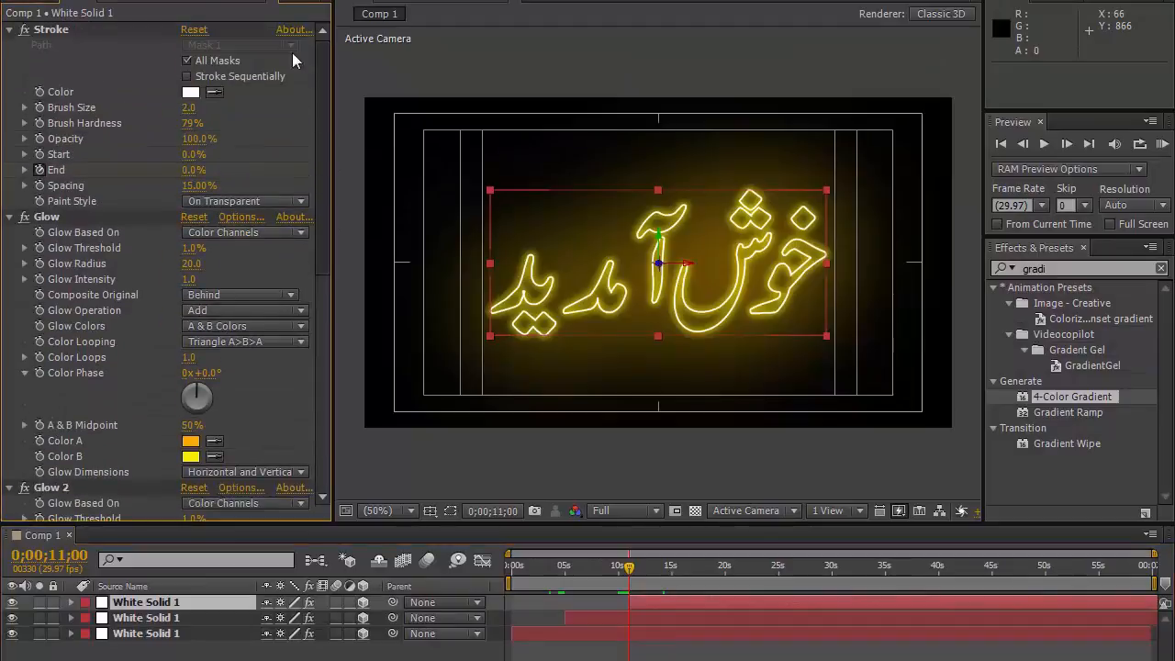
pyautogui.click(40, 170)
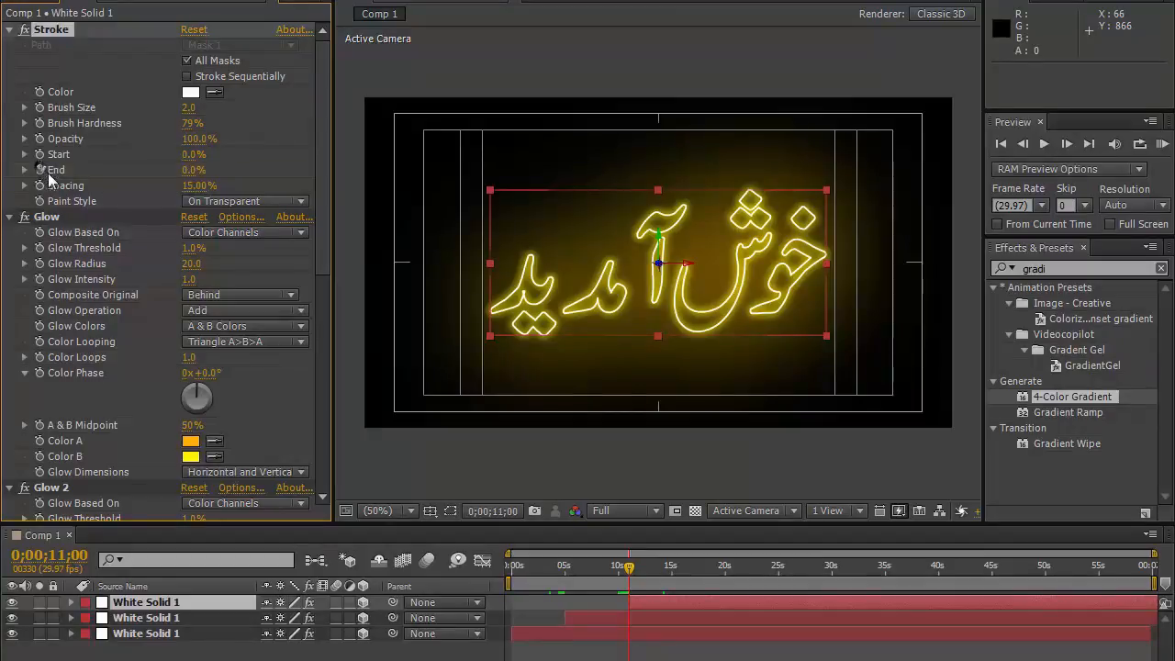
pyautogui.click(193, 170)
pyautogui.write('100')
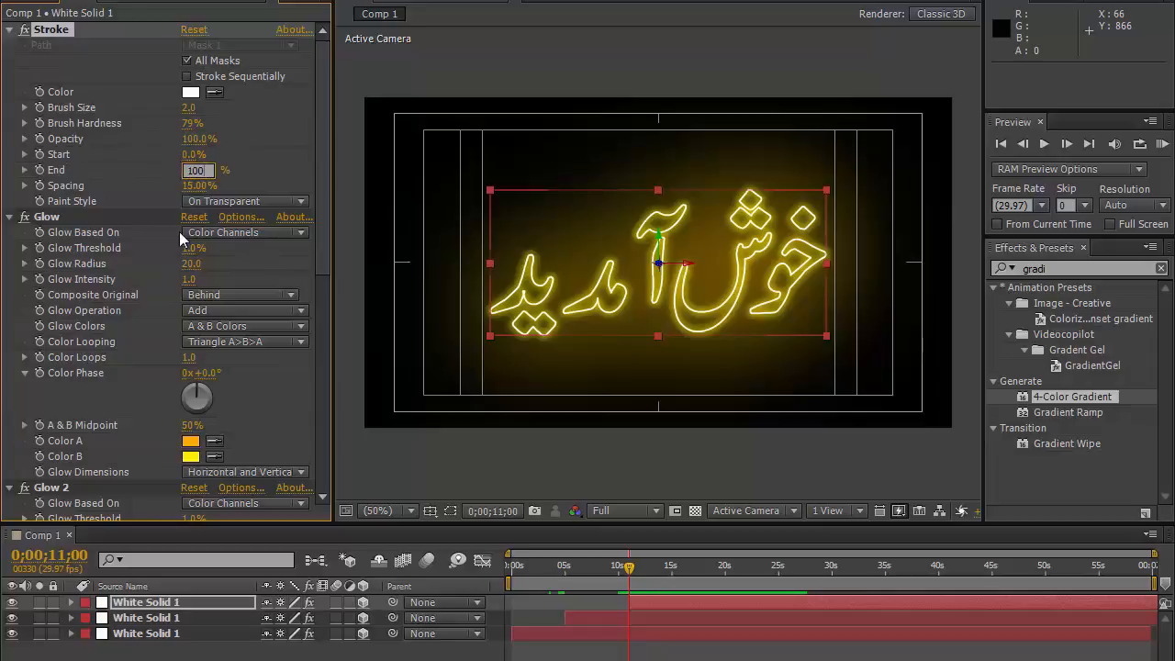
pyautogui.press('Return')
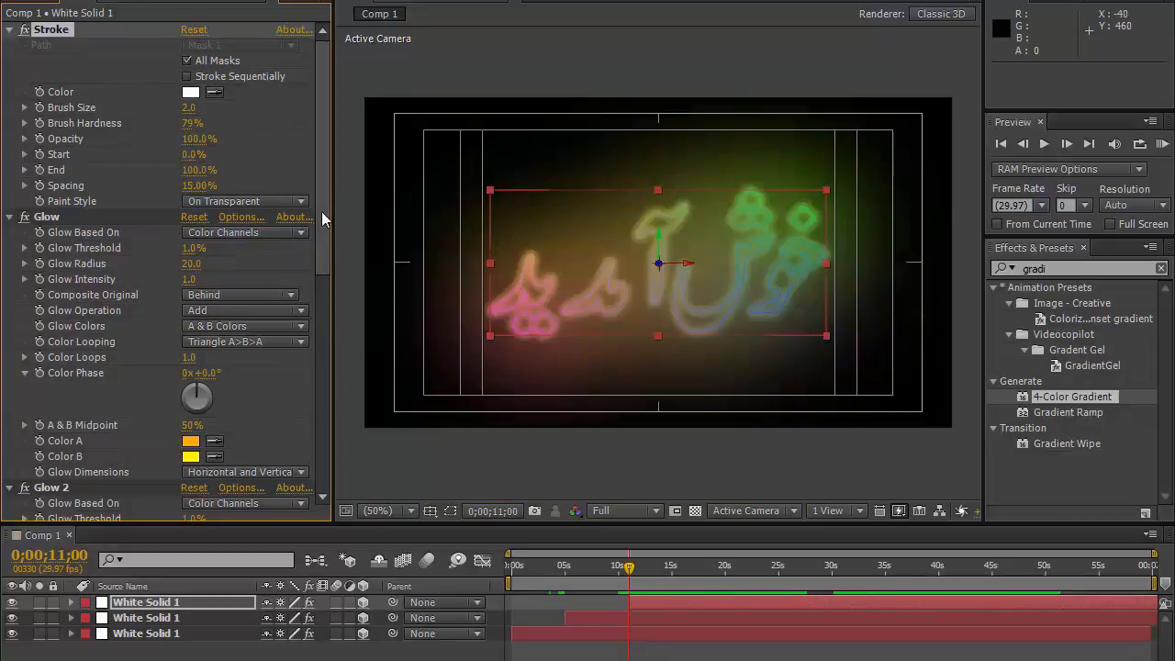
# Step: Place the gradient's Point 1 and Point 2 at the text's upper-left and upper-right corners (270,200 and 1004,200)
pyautogui.moveTo(322, 187); pyautogui.dragTo(320, 477)
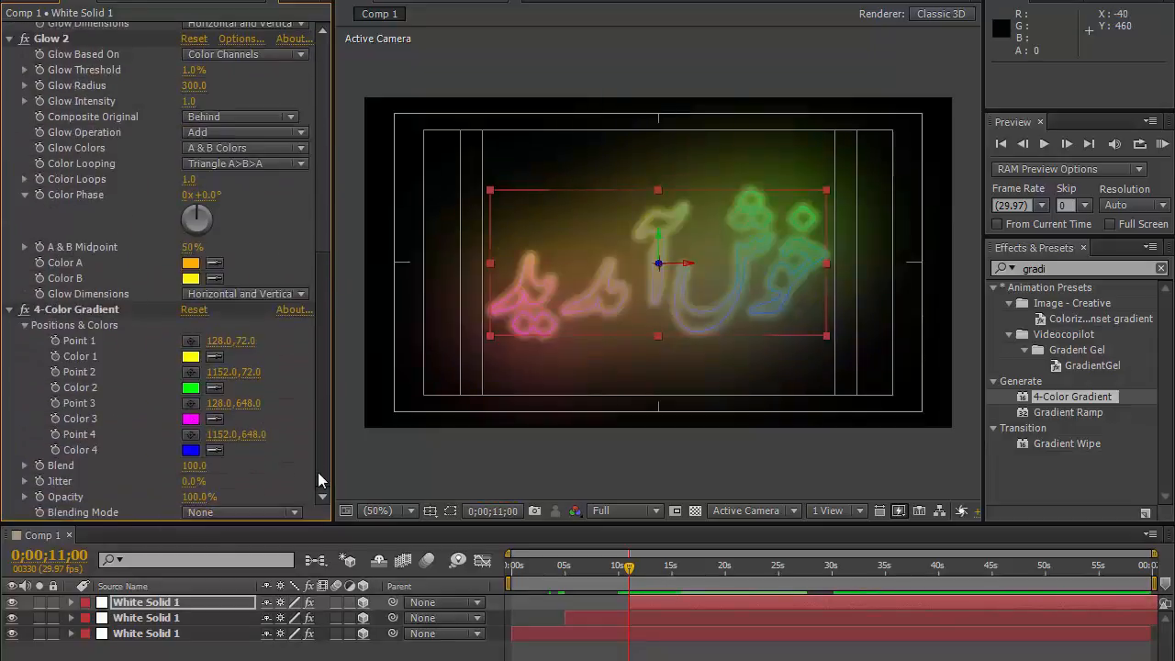
pyautogui.click(99, 312)
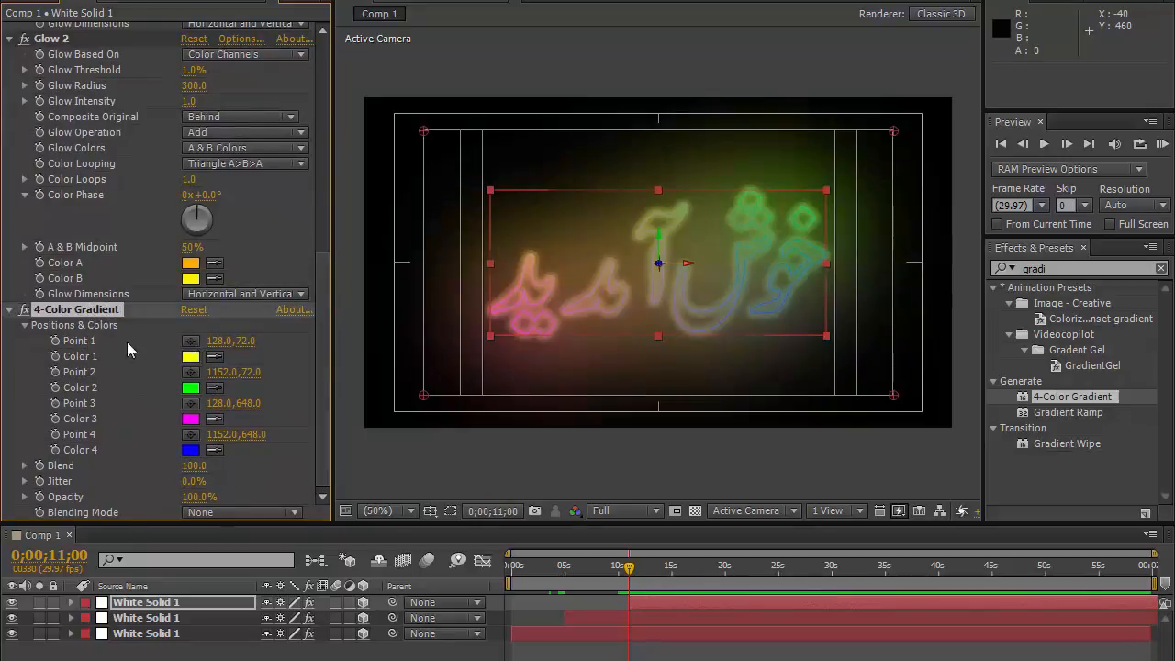
pyautogui.click(190, 342)
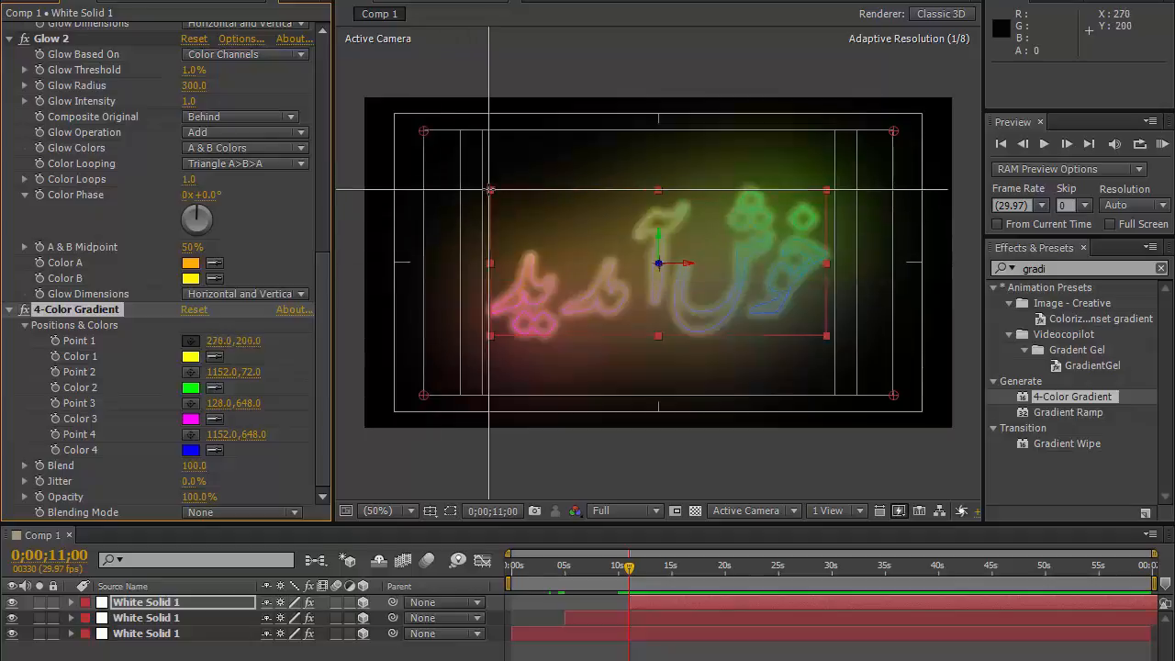
pyautogui.click(489, 190)
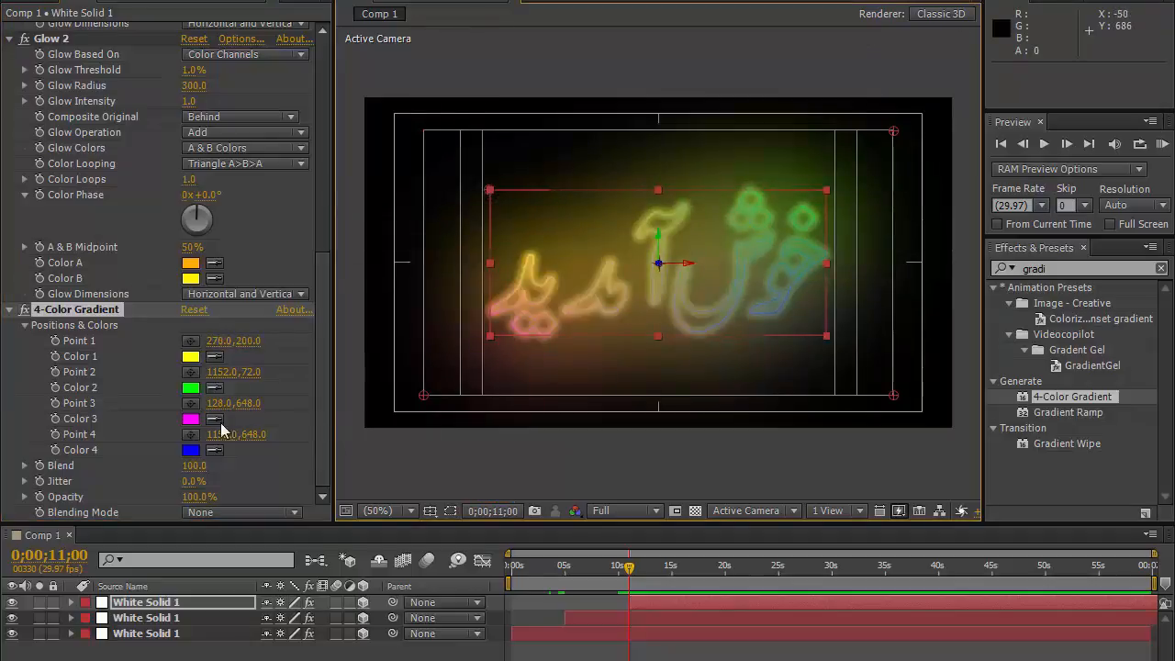
pyautogui.click(191, 376)
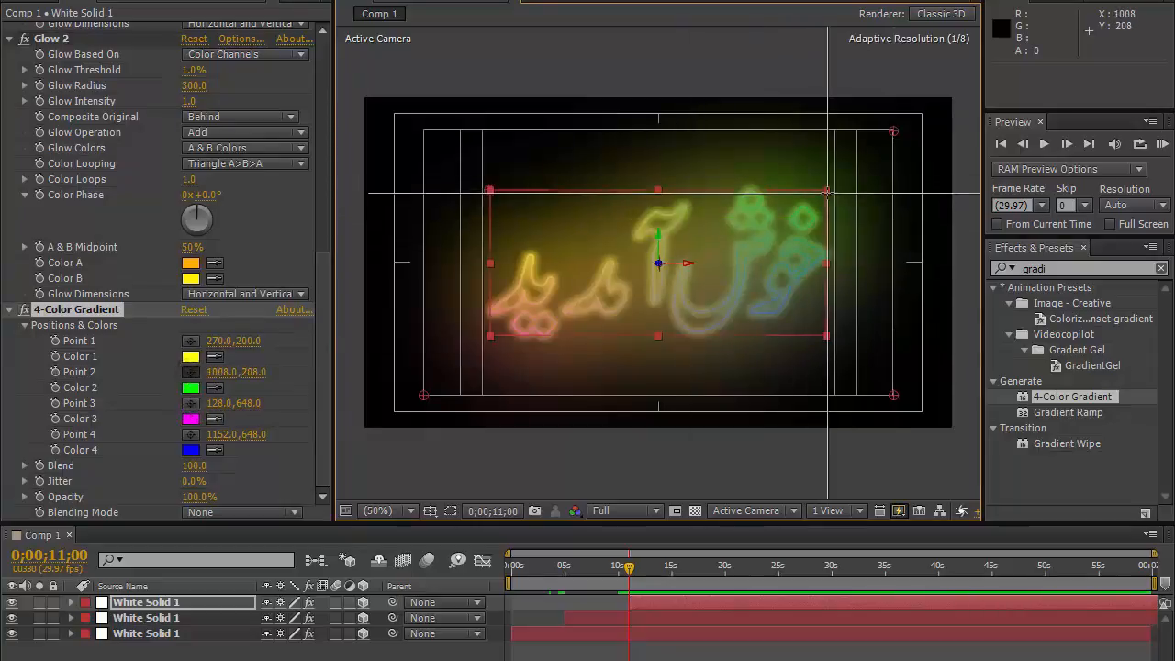
pyautogui.click(826, 190)
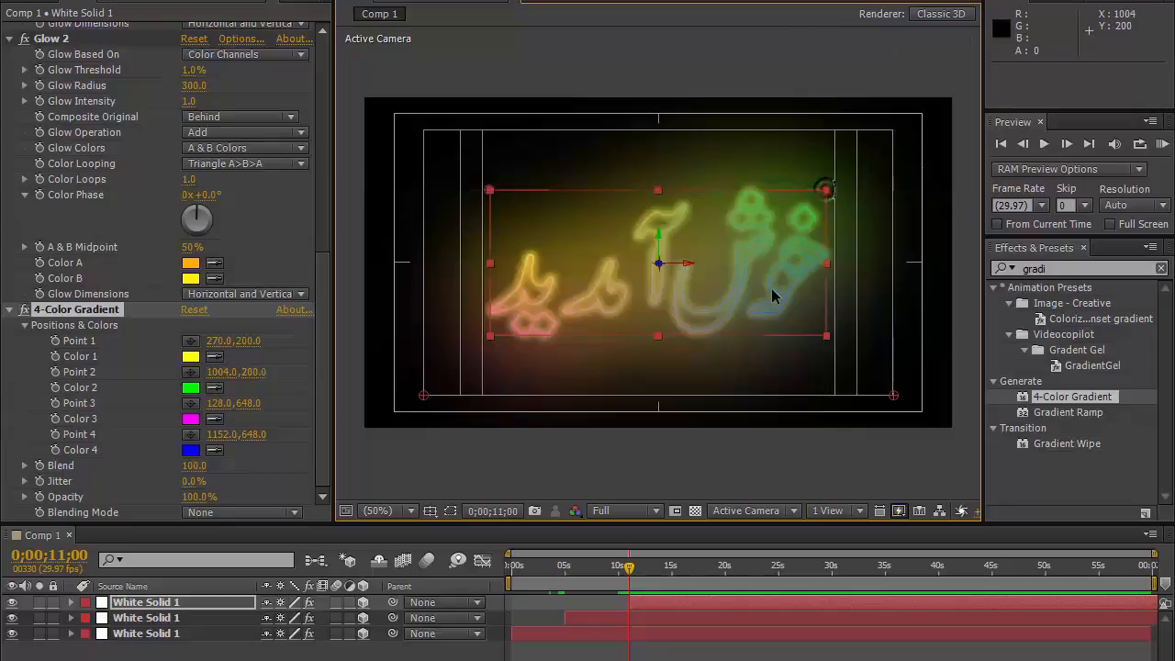
# Step: Place the gradient's Point 3 and Point 4 at the text's lower corners (274,518 and 1004,518)
pyautogui.click(190, 404)
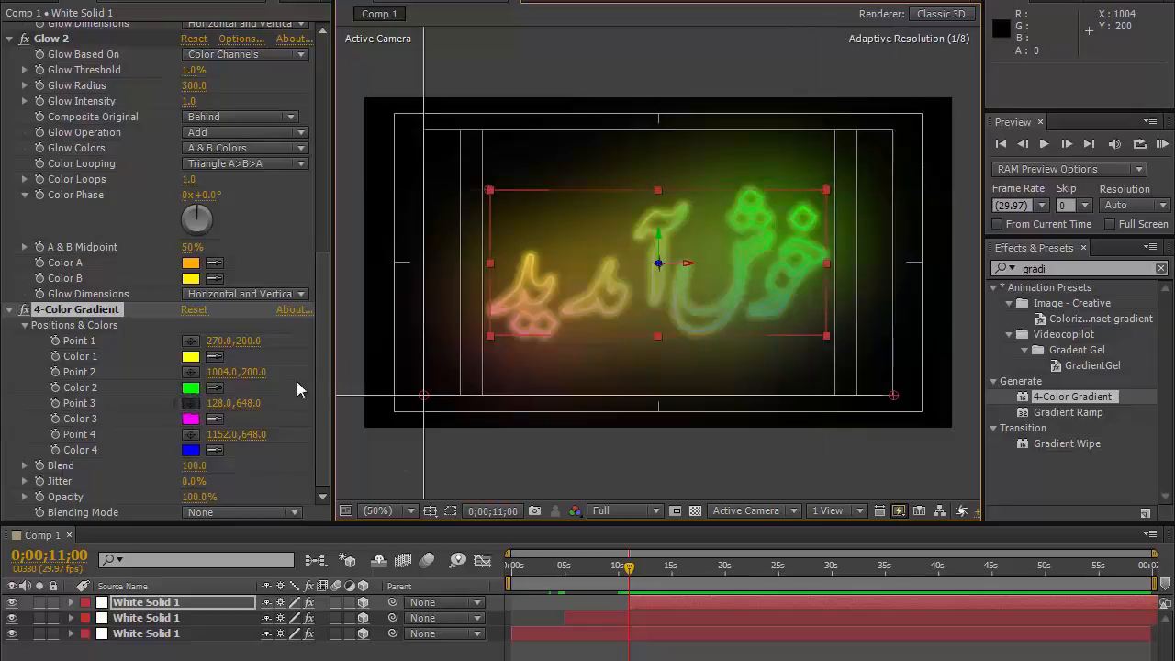
pyautogui.click(491, 335)
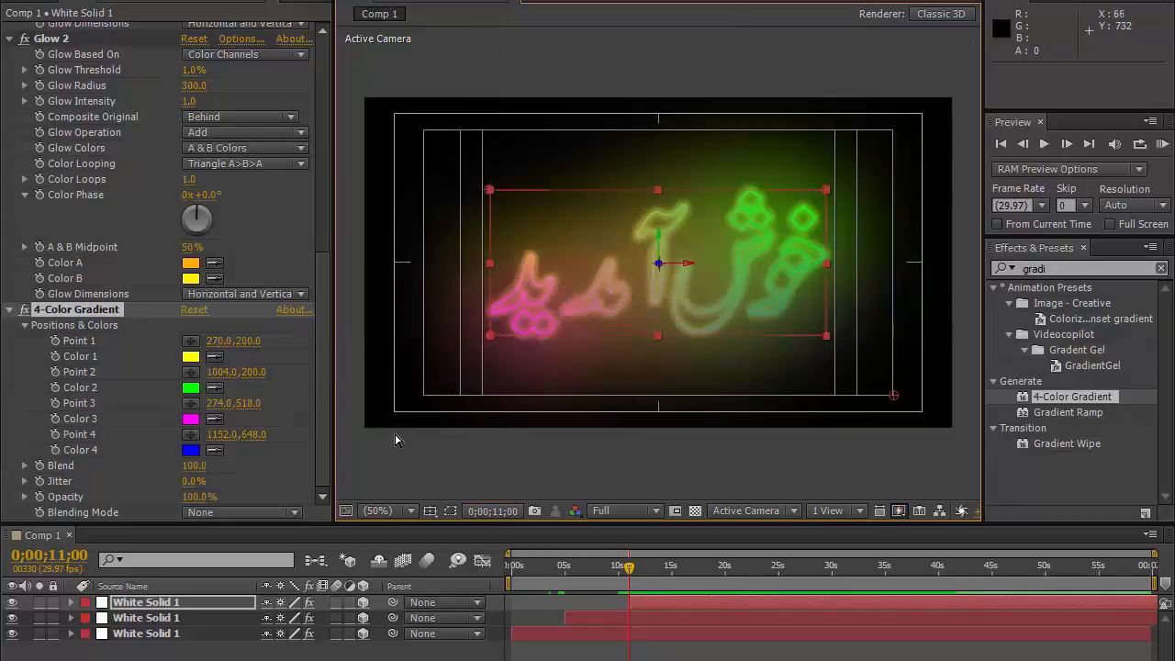
pyautogui.click(190, 434)
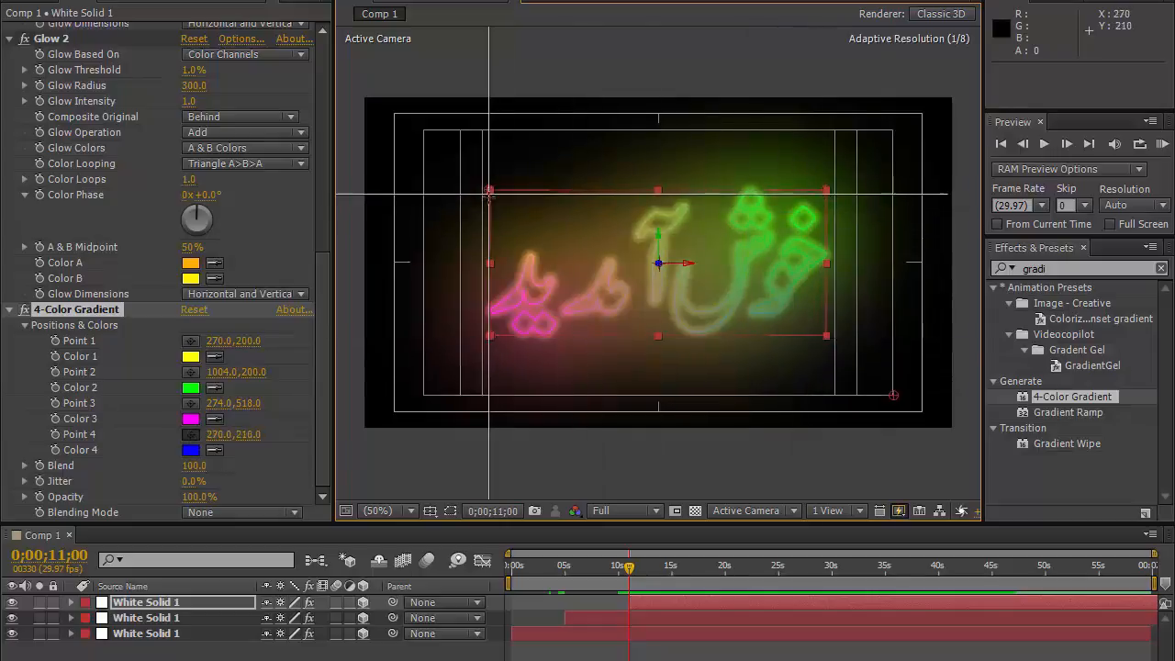
pyautogui.click(826, 335)
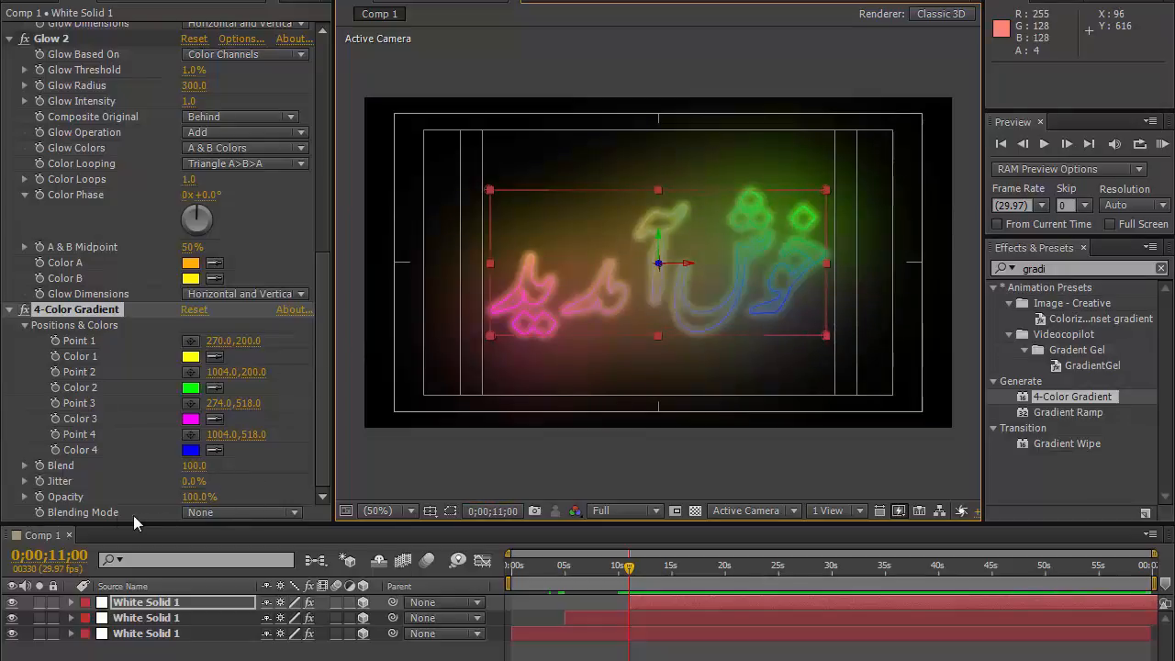
# Step: Set the 4-Color Gradient blending mode to Color
pyautogui.click(239, 511)
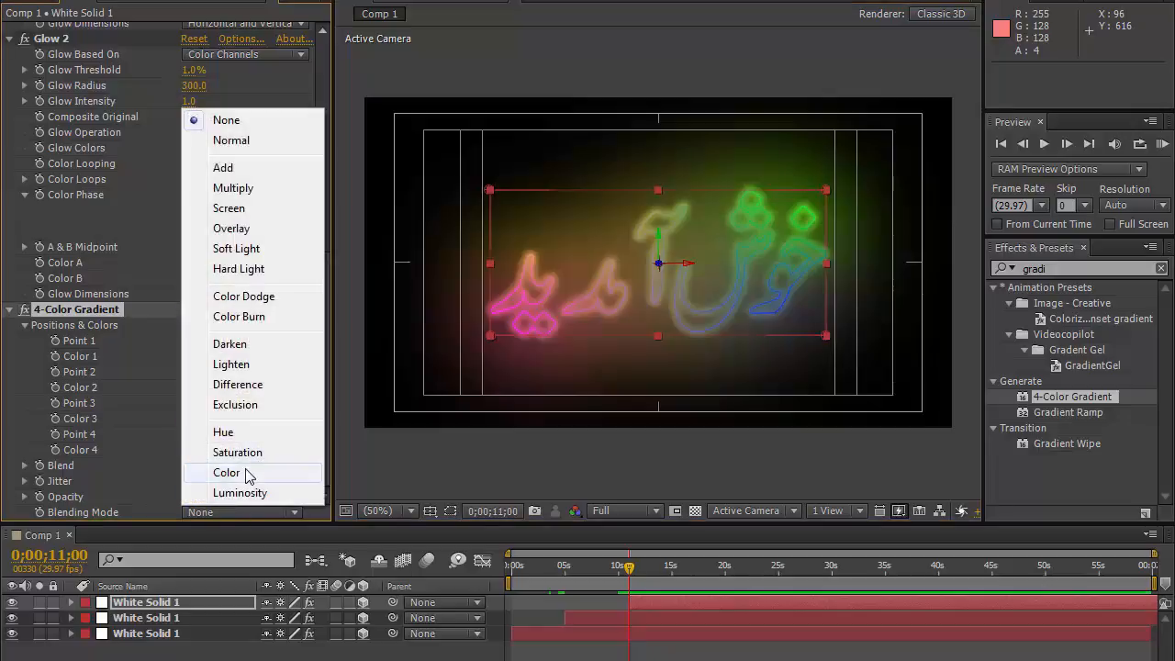
pyautogui.click(262, 472)
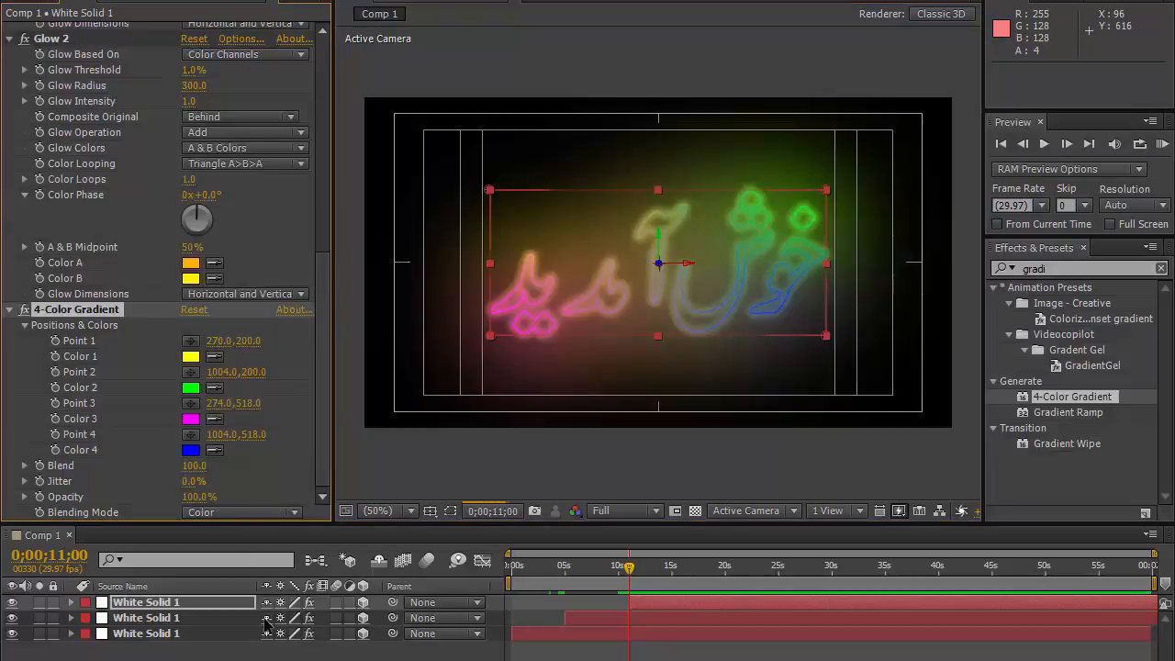
pyautogui.click(233, 653)
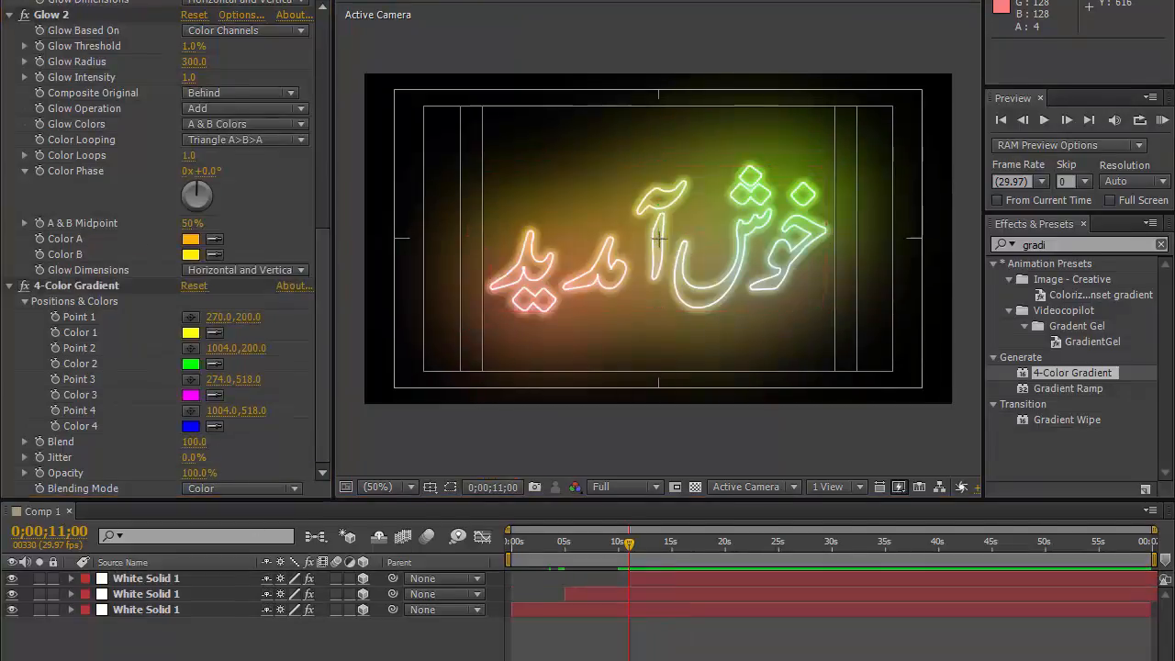
# Step: Add an Opacity keyframe at 100% on the gradient layer at 0;00;11;00
pyautogui.click(185, 577)
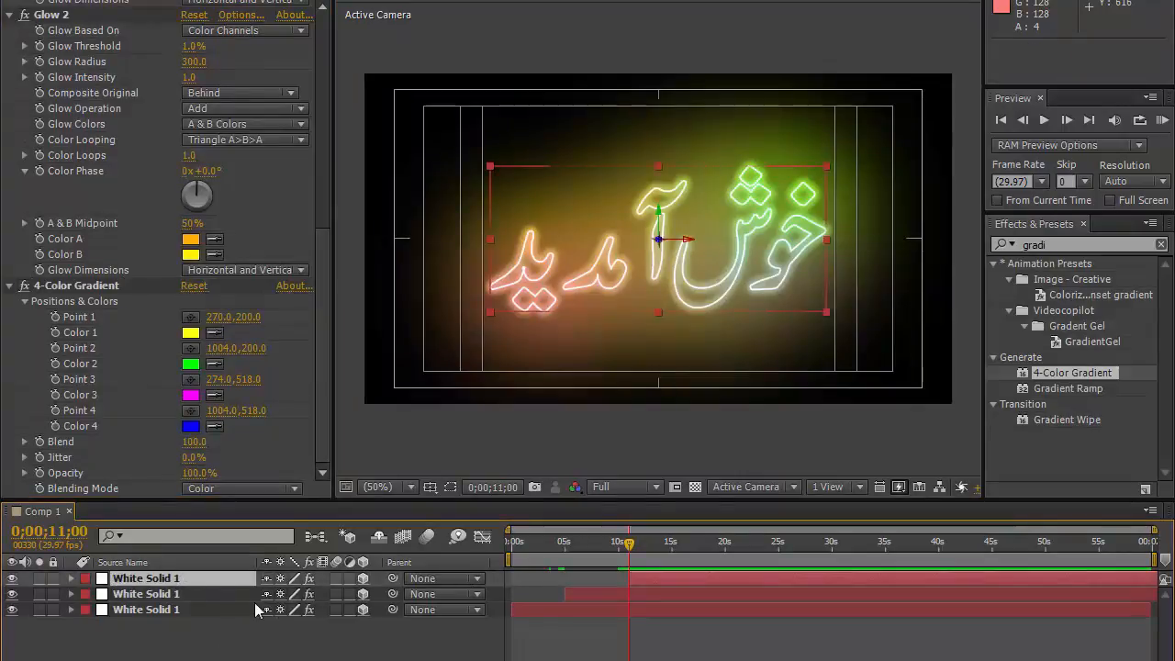
pyautogui.press('t')
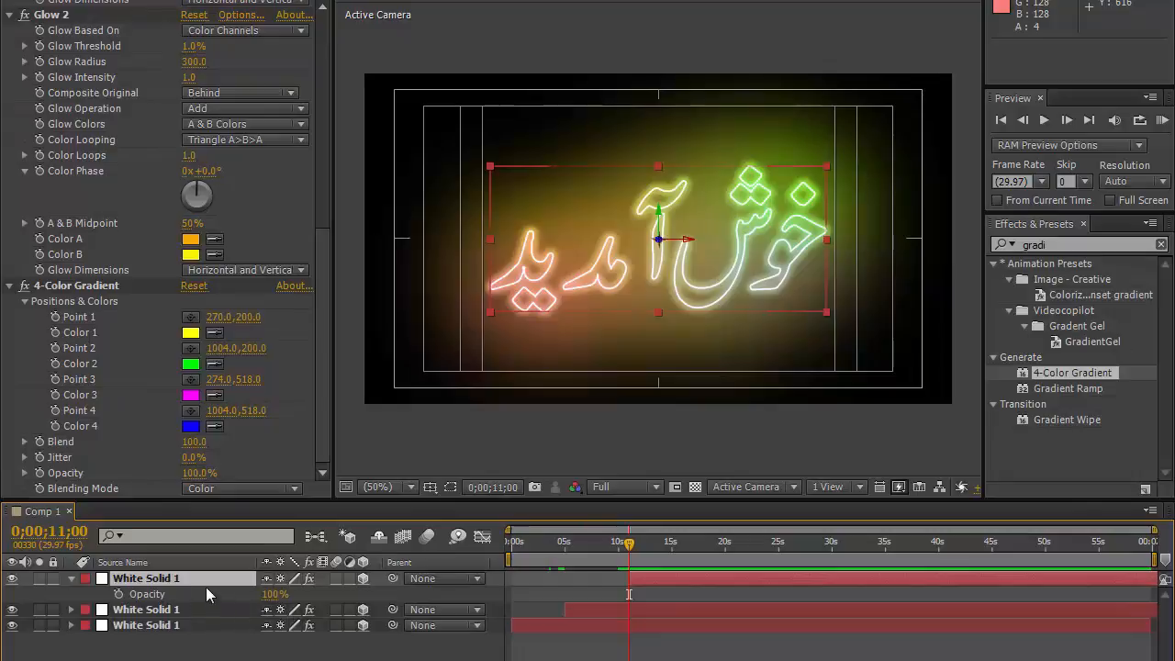
pyautogui.click(118, 596)
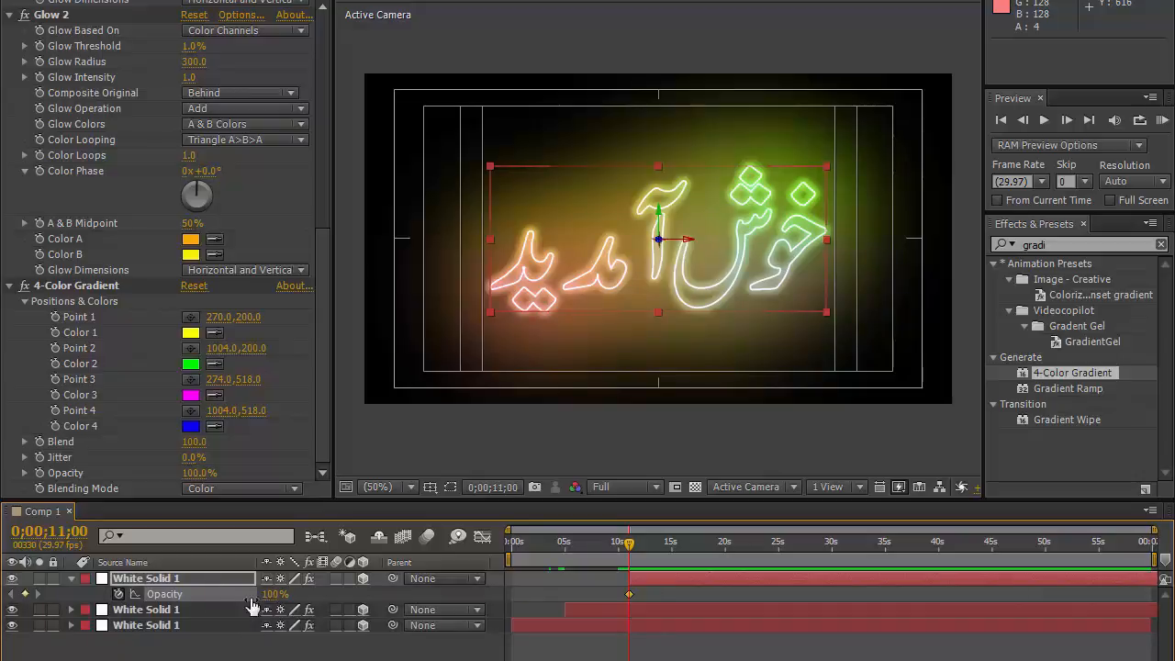
# Step: Set the gradient layer's Opacity to 0% at 0;00;11;11
pyautogui.click(54, 533)
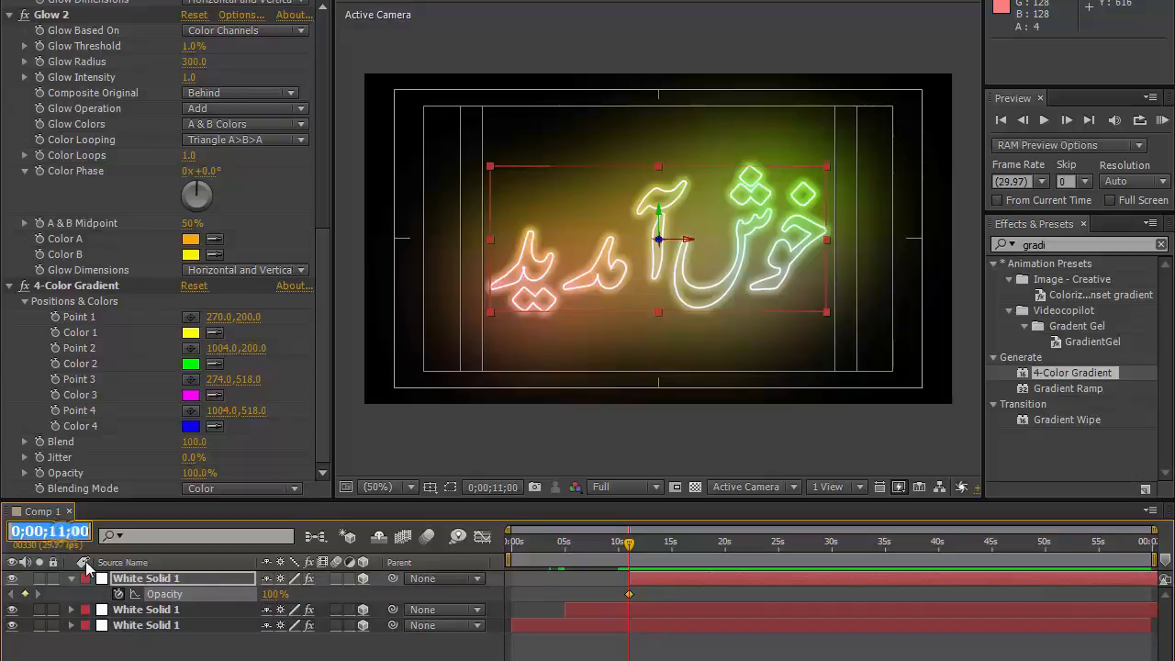
pyautogui.write('1110')
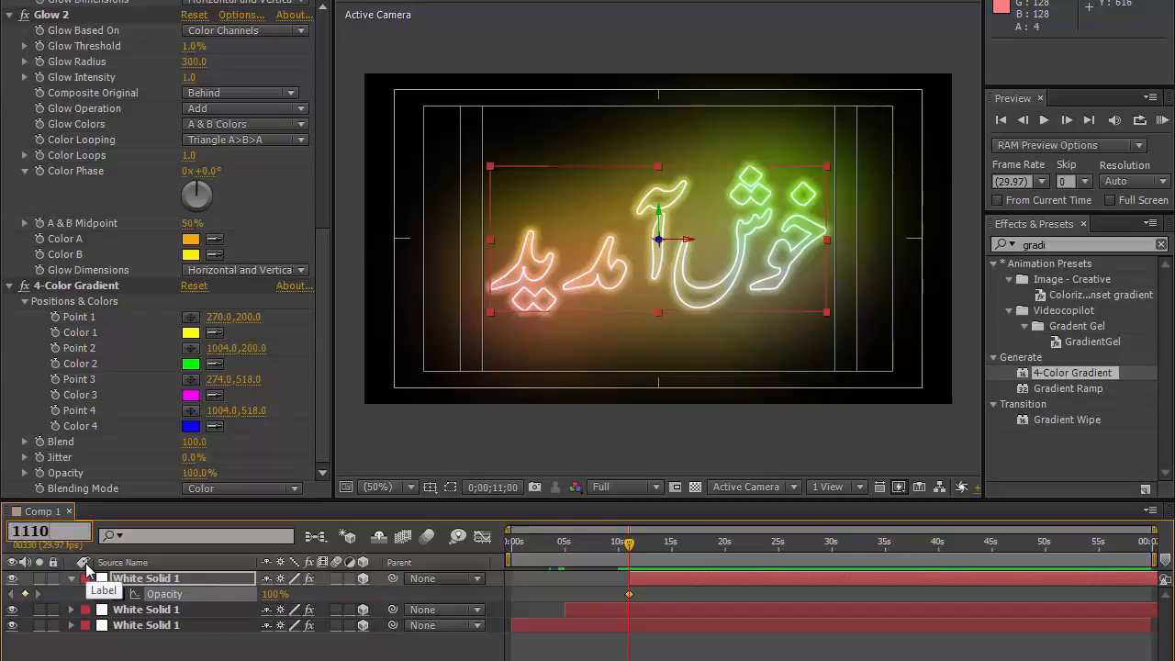
pyautogui.press('Return')
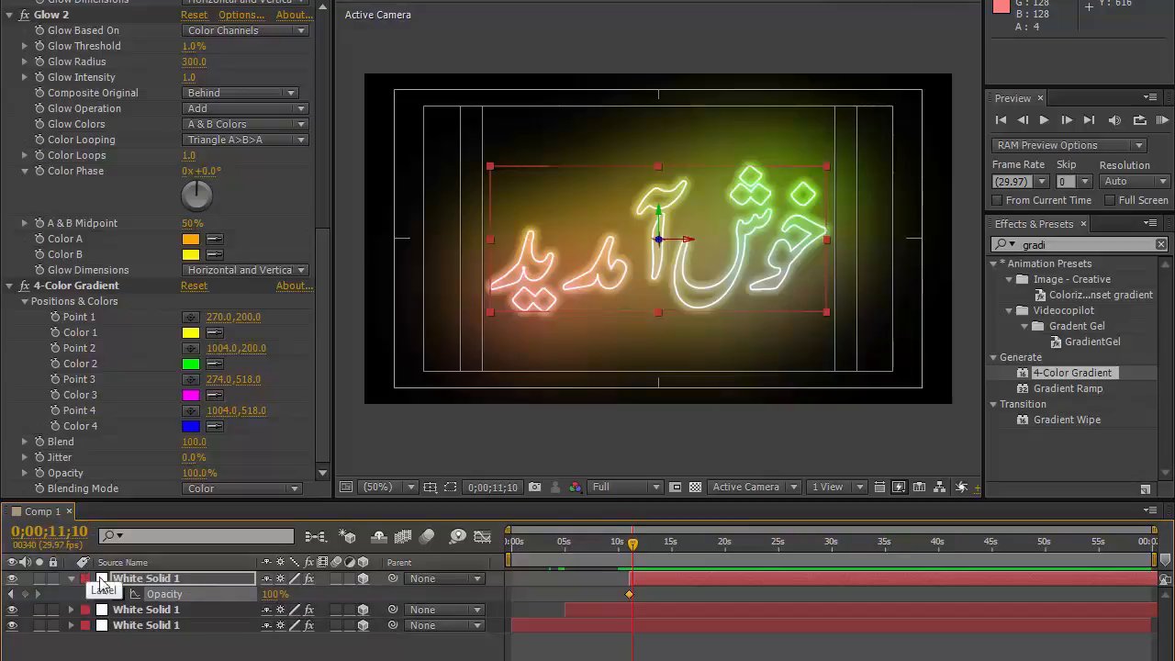
pyautogui.click(25, 593)
pyautogui.press('pagedown')
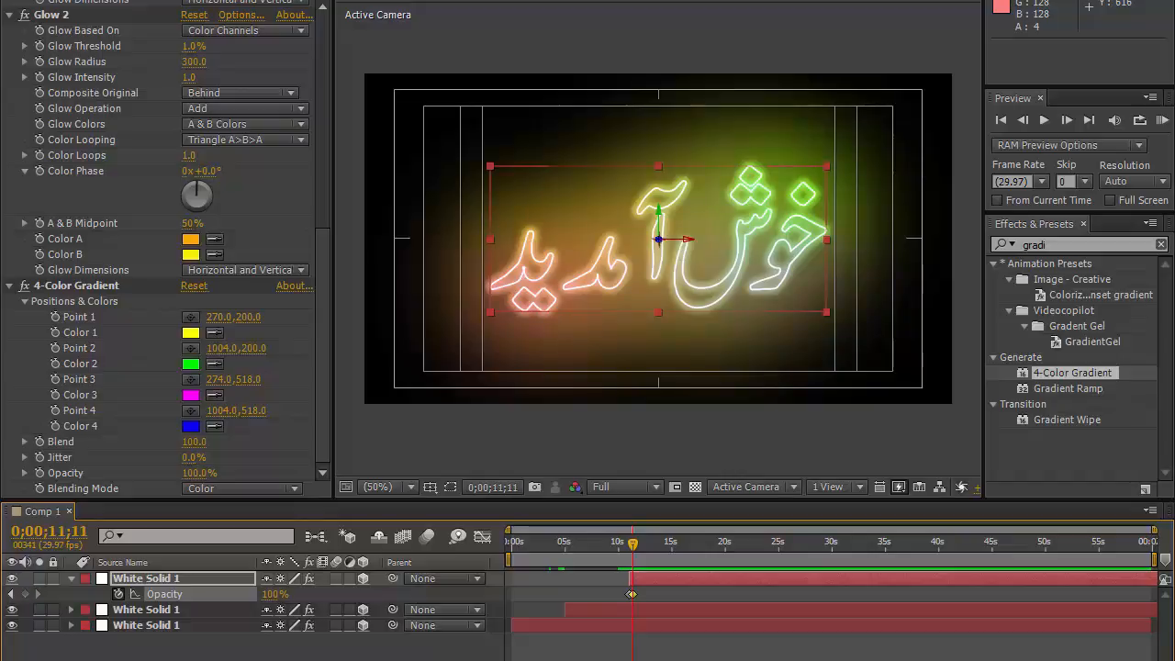
pyautogui.click(276, 593)
pyautogui.write('0')
pyautogui.press('Return')
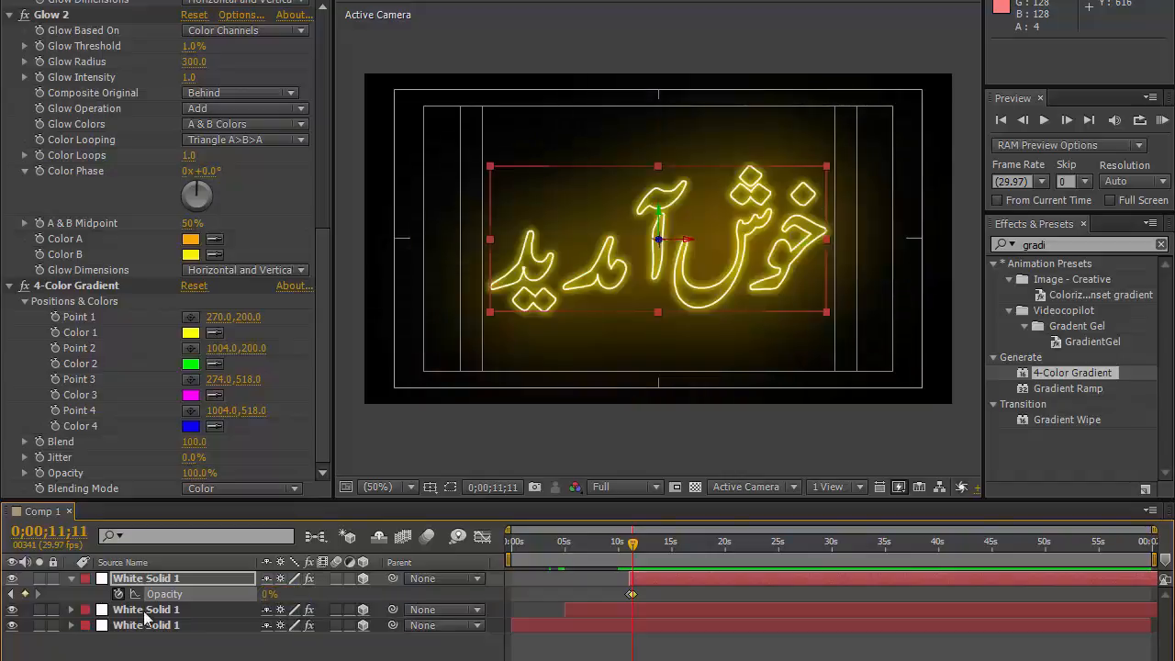
pyautogui.click(79, 531)
pyautogui.moveTo(72, 530); pyautogui.dragTo(89, 532)
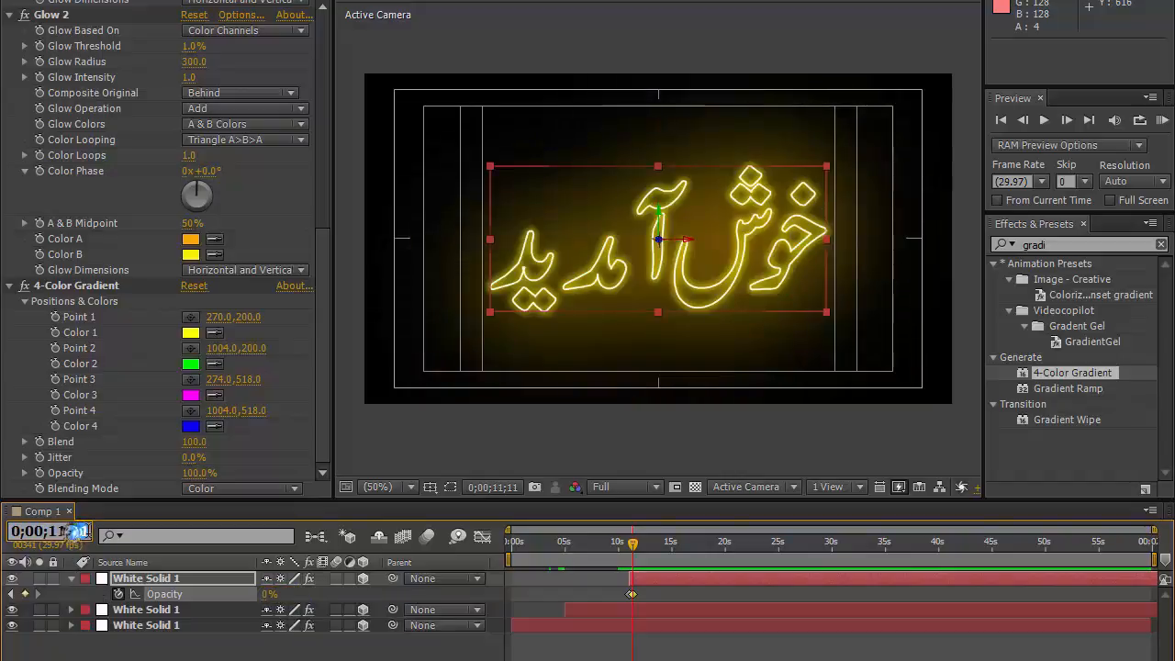
# Step: Add a 0% Opacity keyframe on the gradient layer at 0;00;11;16, then set Opacity to 100% one frame later
pyautogui.write('16')
pyautogui.press('Return')
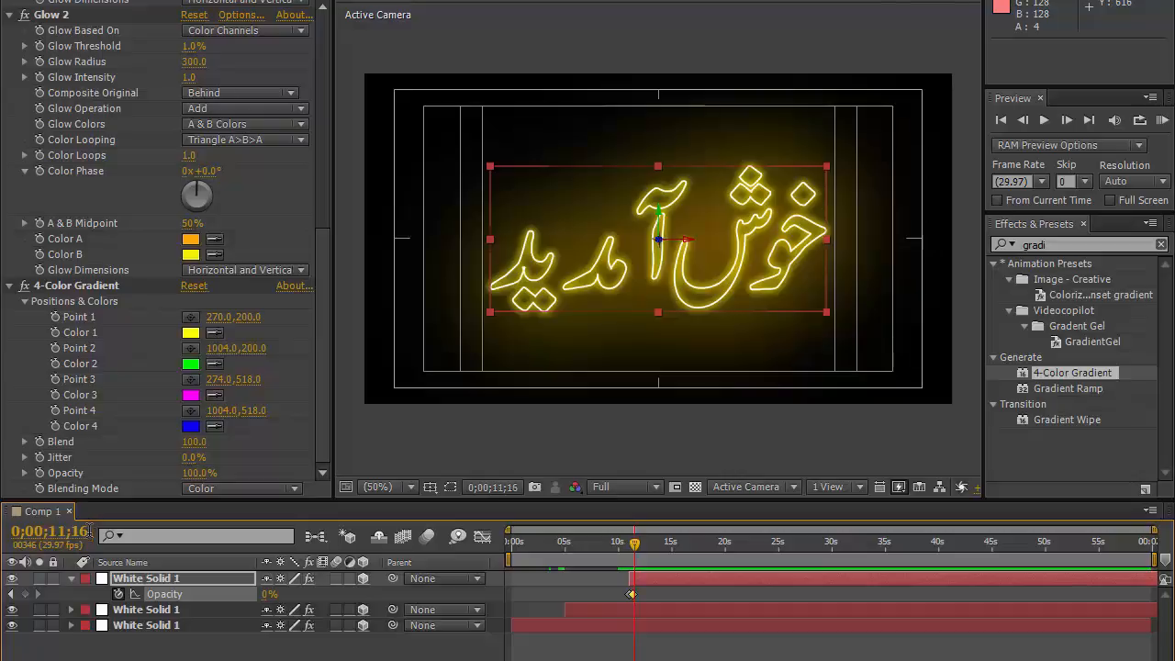
pyautogui.click(24, 594)
pyautogui.press('pagedown')
pyautogui.click(268, 597)
pyautogui.click(270, 595)
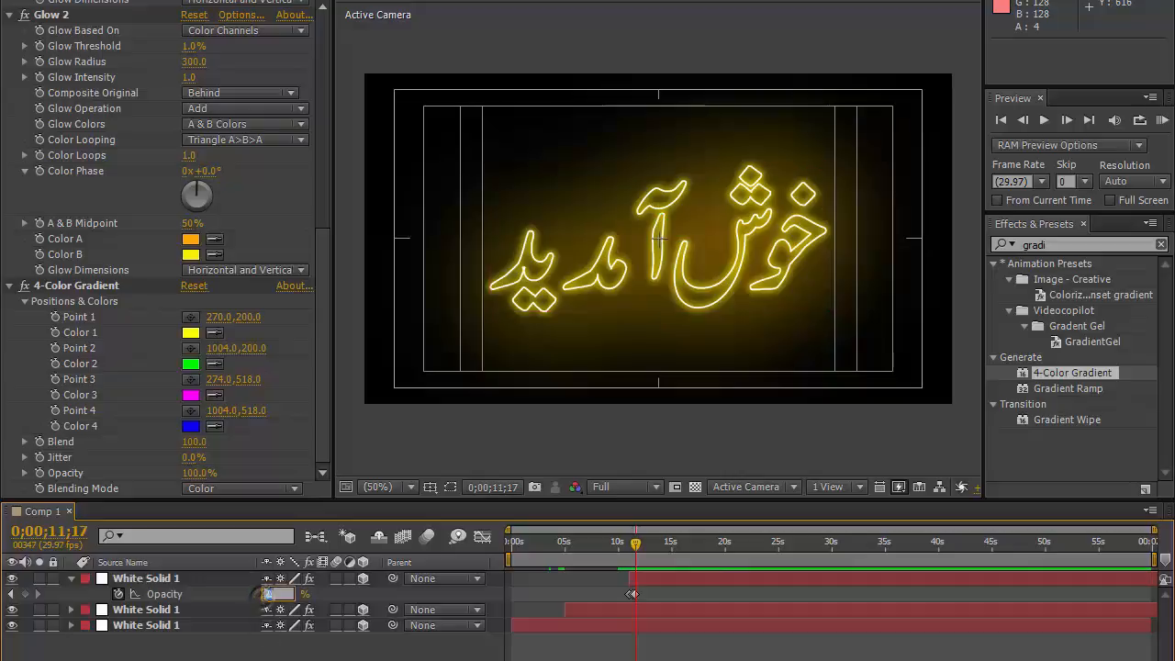
pyautogui.write('100')
pyautogui.press('Return')
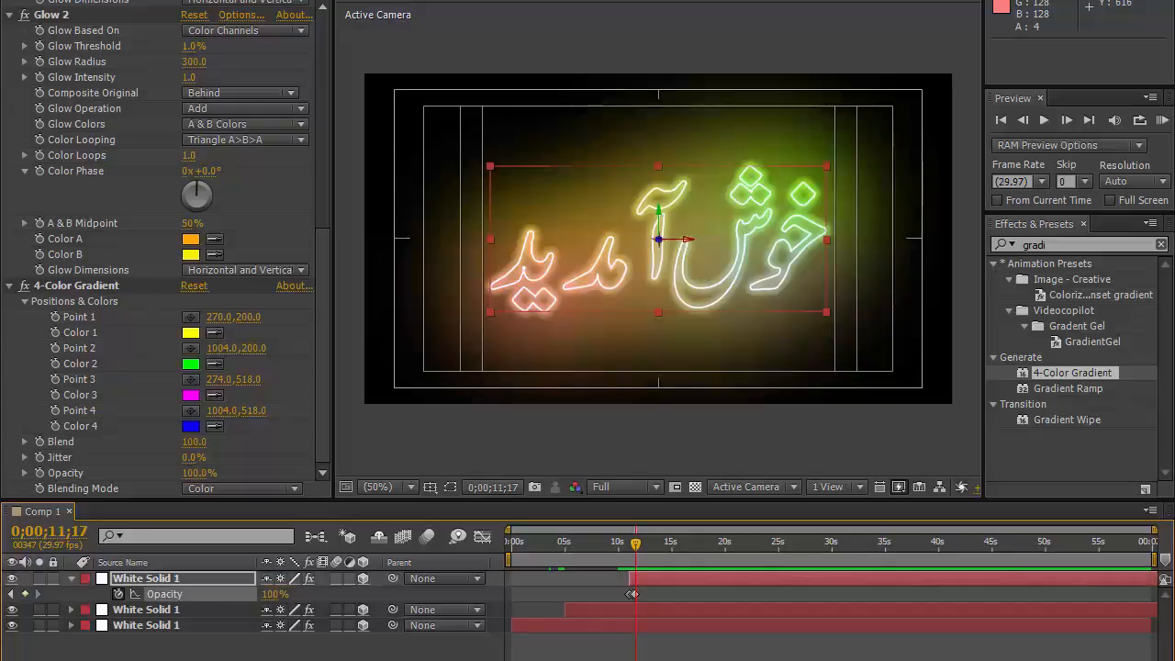
# Step: Add a 100% Opacity keyframe at 0;00;11;21 and set Opacity back to 0% at 0;00;11;22
pyautogui.click(51, 532)
pyautogui.doubleClick(80, 531)
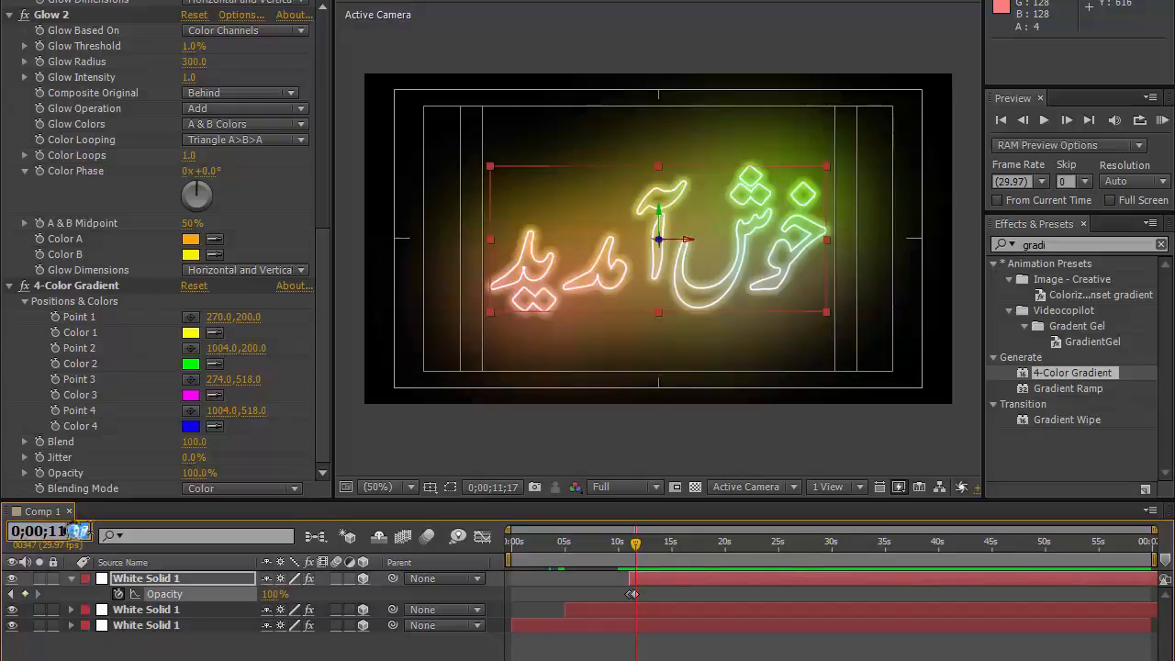
pyautogui.write('21')
pyautogui.press('Return')
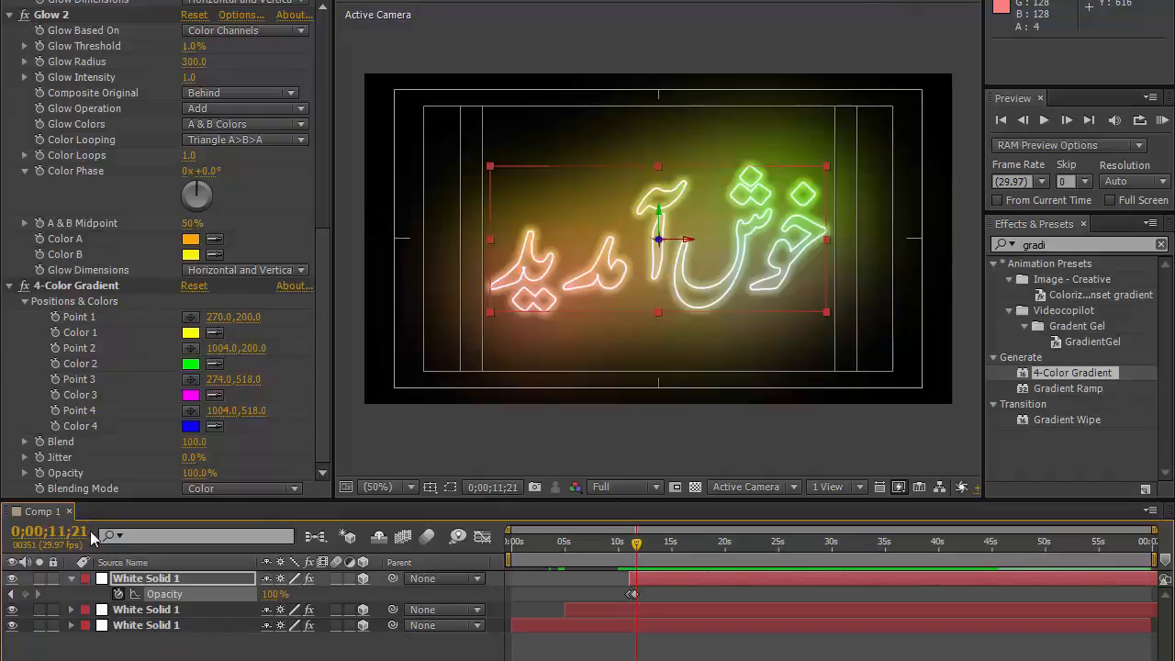
pyautogui.click(24, 594)
pyautogui.click(273, 594)
pyautogui.write('0')
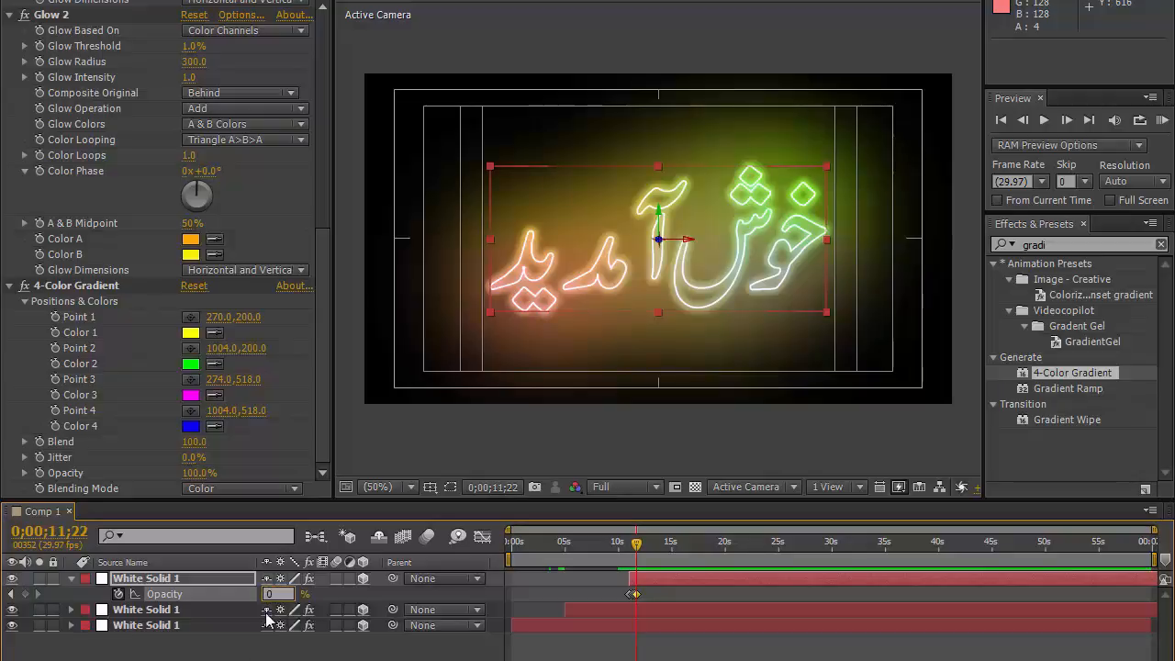
pyautogui.press('Return')
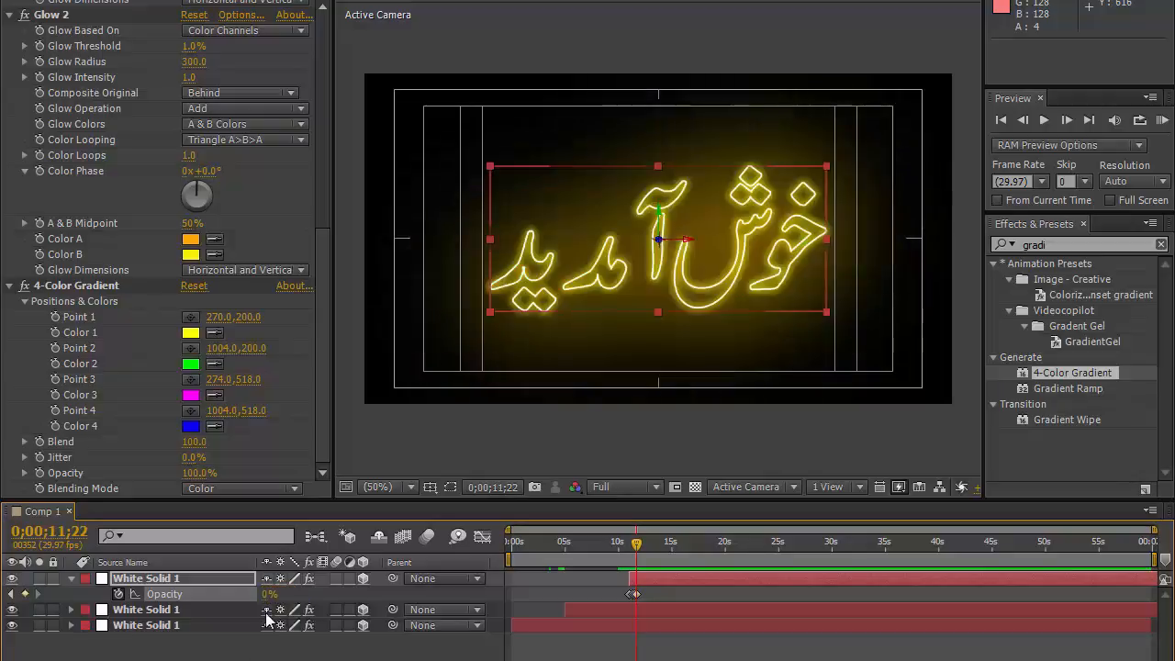
# Step: Add a 0% Opacity keyframe at 0;00;12;00 and set Opacity to 100% at 0;00;12;01
pyautogui.click(50, 532)
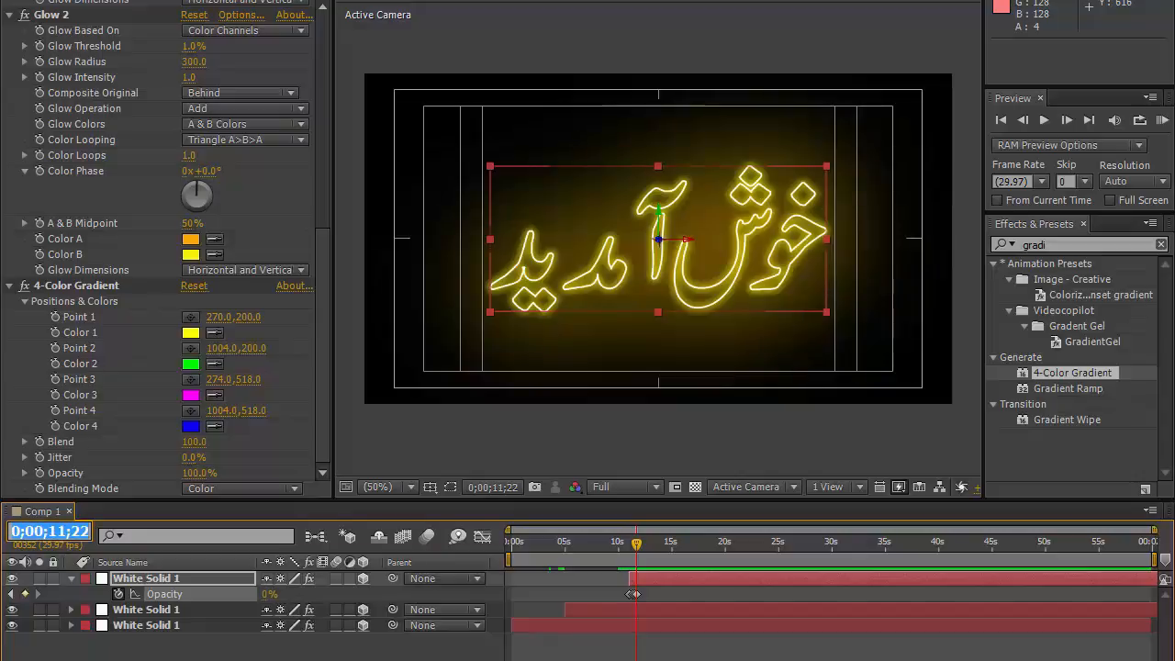
pyautogui.write('1200')
pyautogui.press('Return')
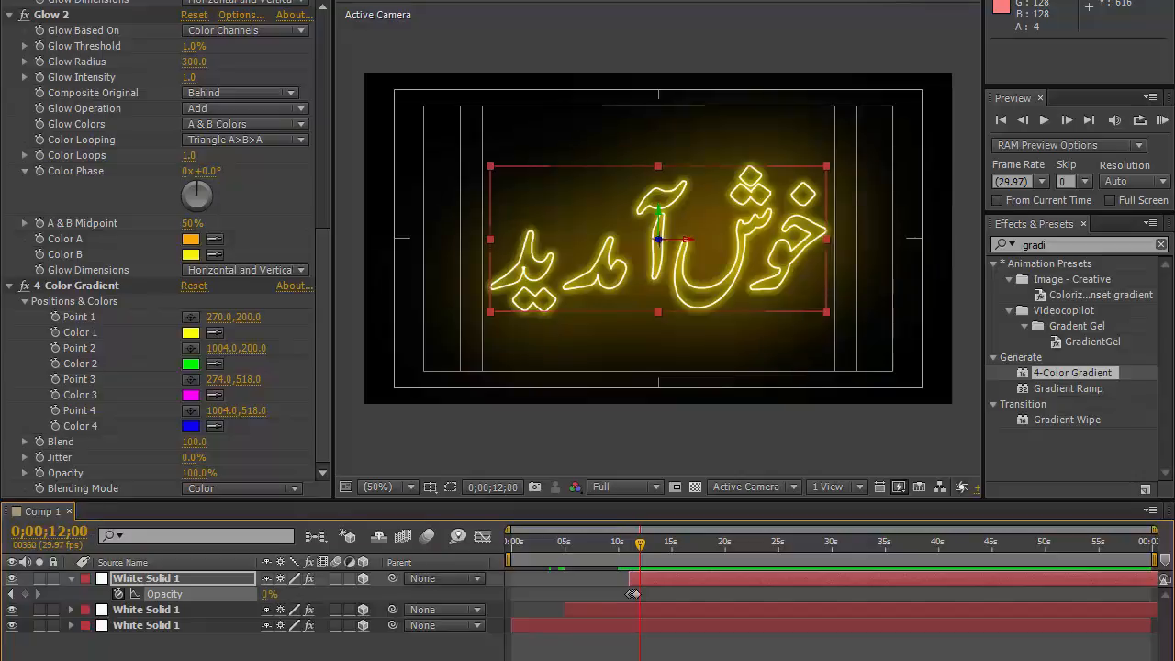
pyautogui.click(24, 594)
pyautogui.click(268, 594)
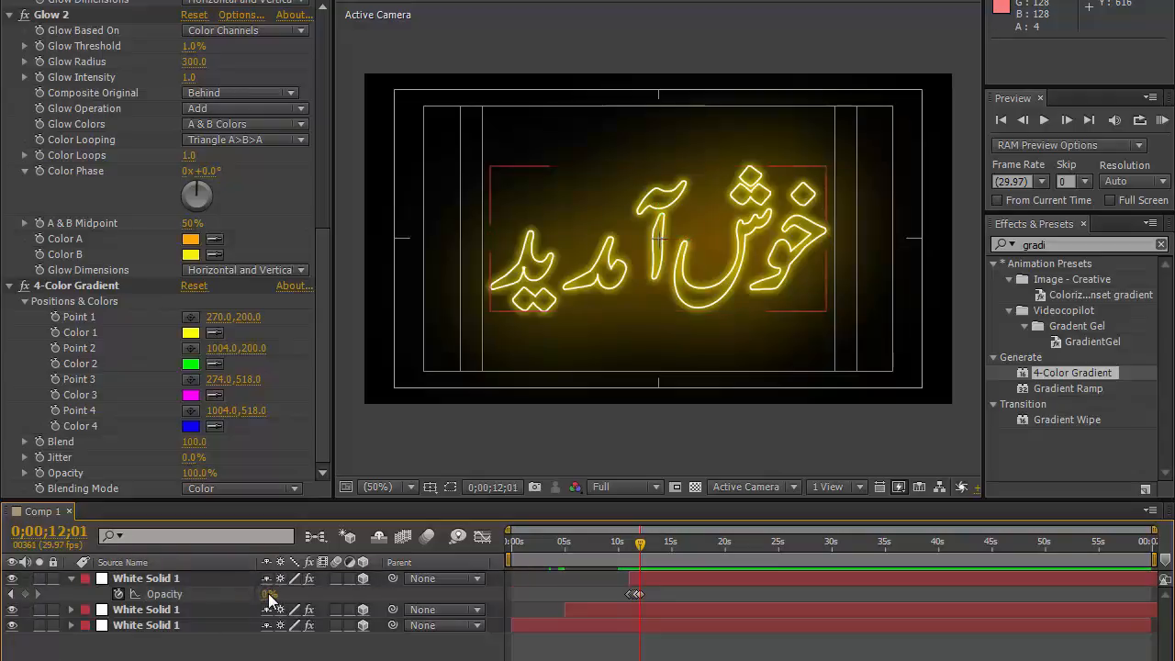
pyautogui.click(266, 593)
pyautogui.write('100')
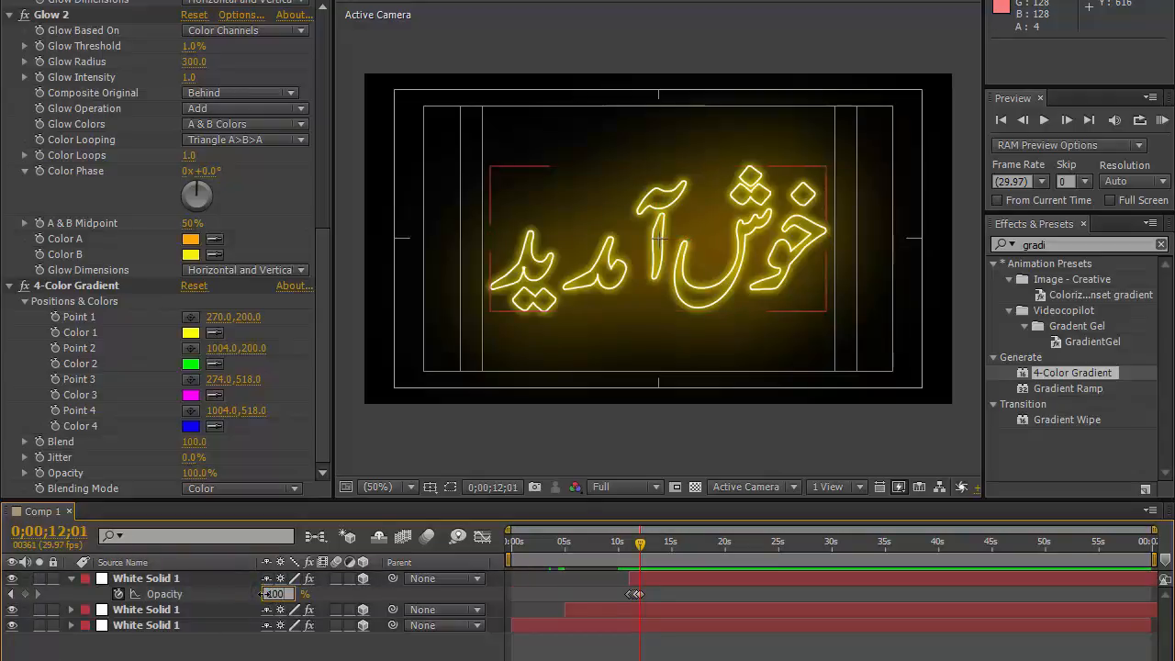
pyautogui.press('Return')
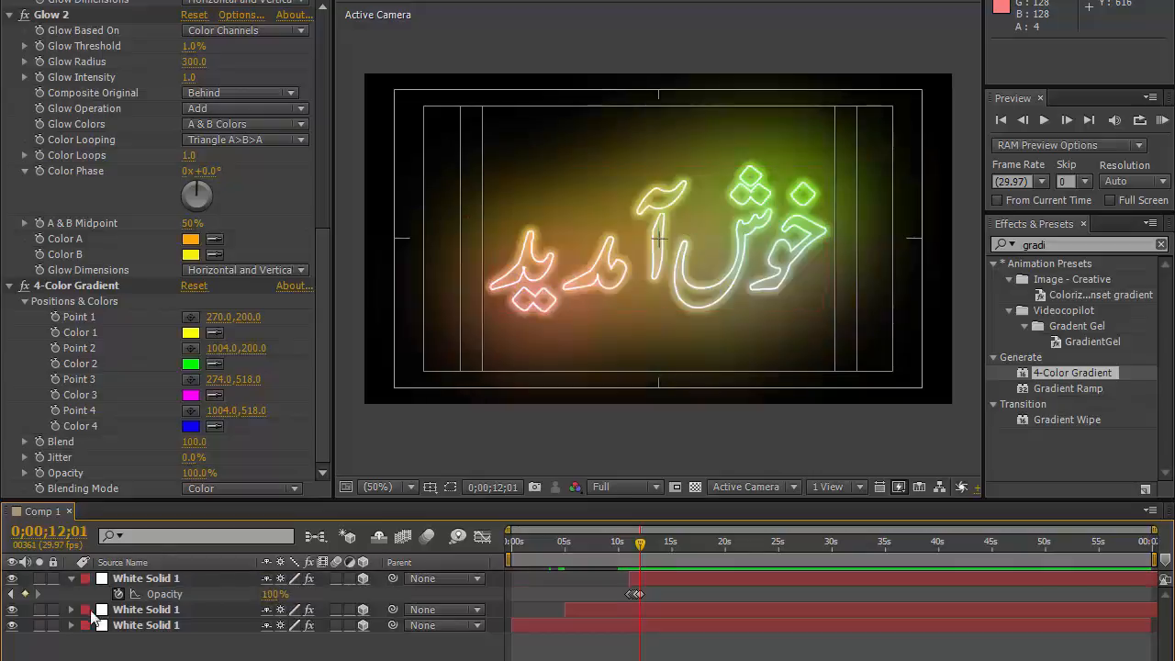
# Step: Create a new Two-Node Camera using the 35mm preset
pyautogui.click(71, 578)
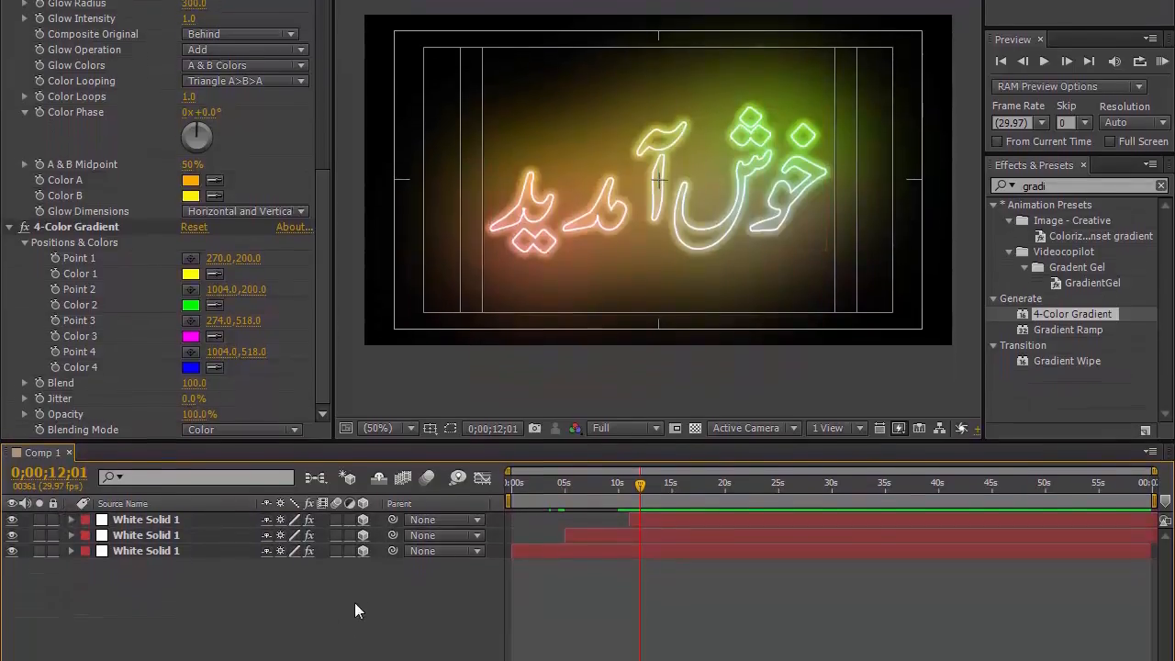
pyautogui.rightClick(307, 649)
pyautogui.moveTo(353, 418)
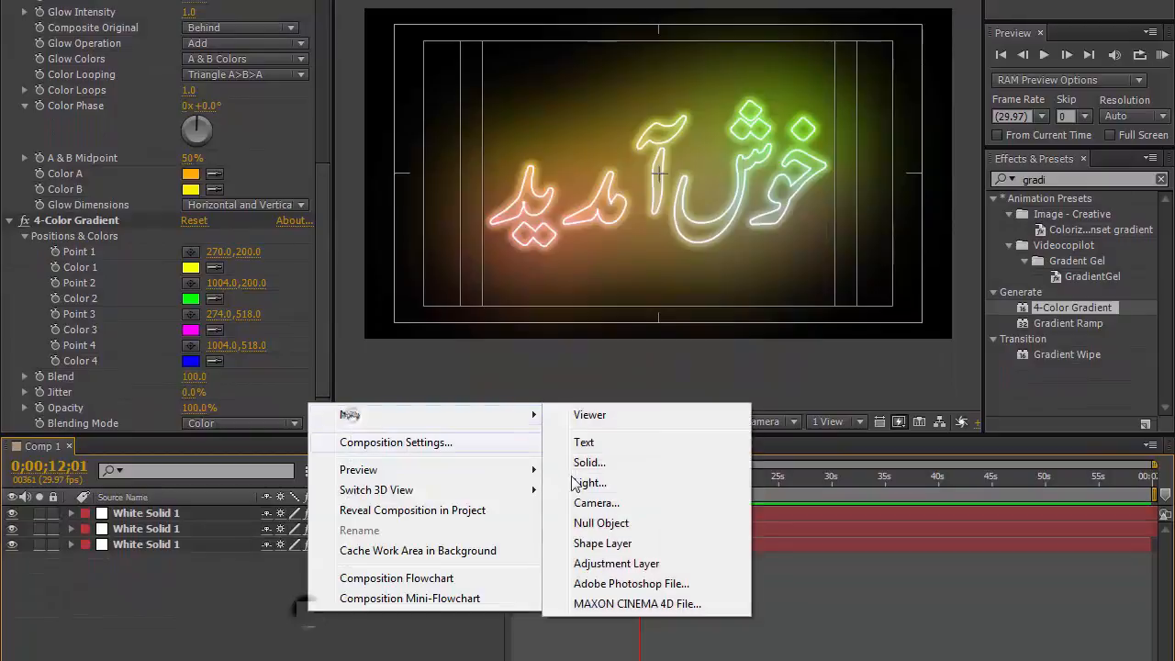
pyautogui.click(587, 501)
pyautogui.click(694, 216)
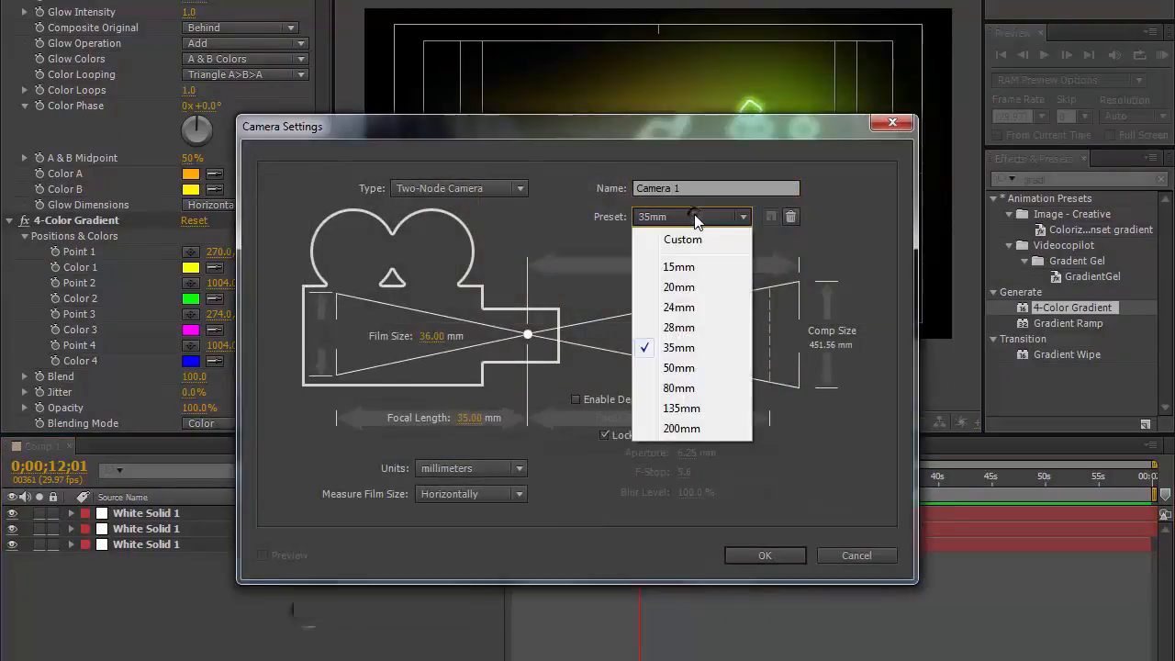
pyautogui.click(699, 356)
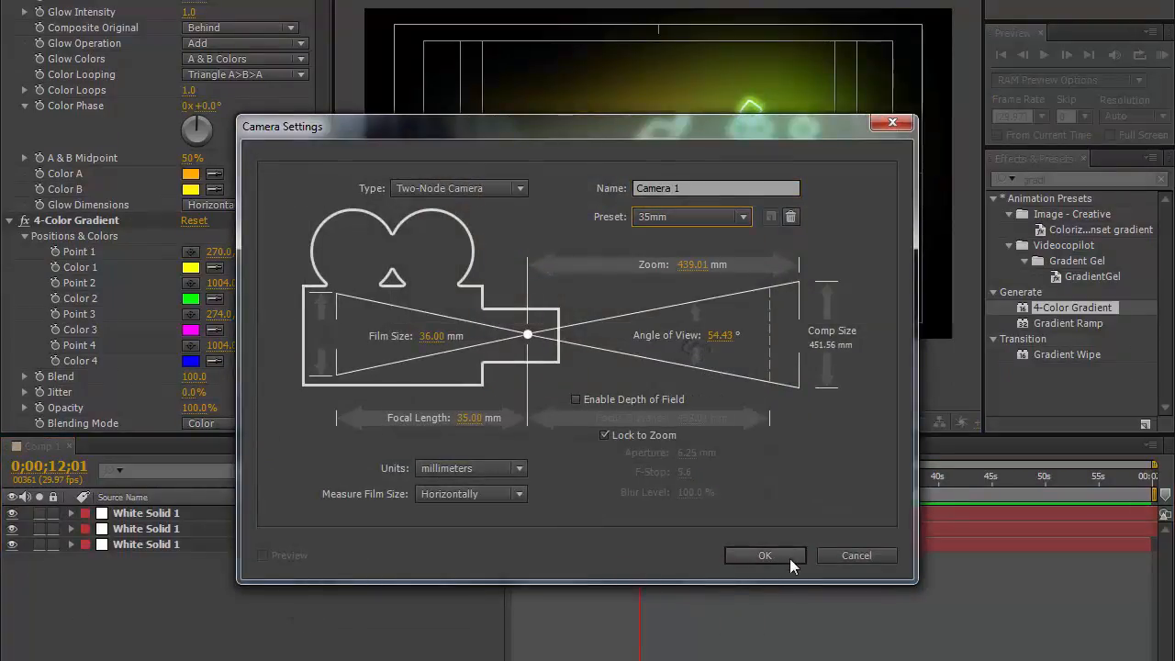
pyautogui.click(764, 555)
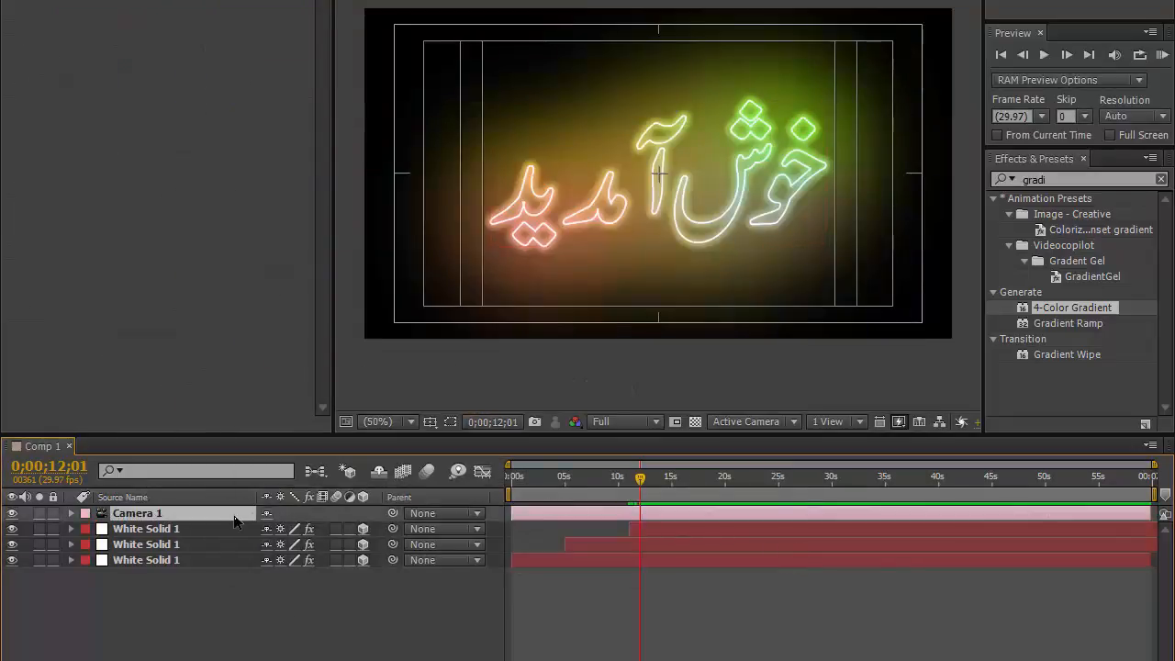
# Step: Set starting keyframes for the camera's Point of Interest and Position at 0;00;12;01
pyautogui.press('a')
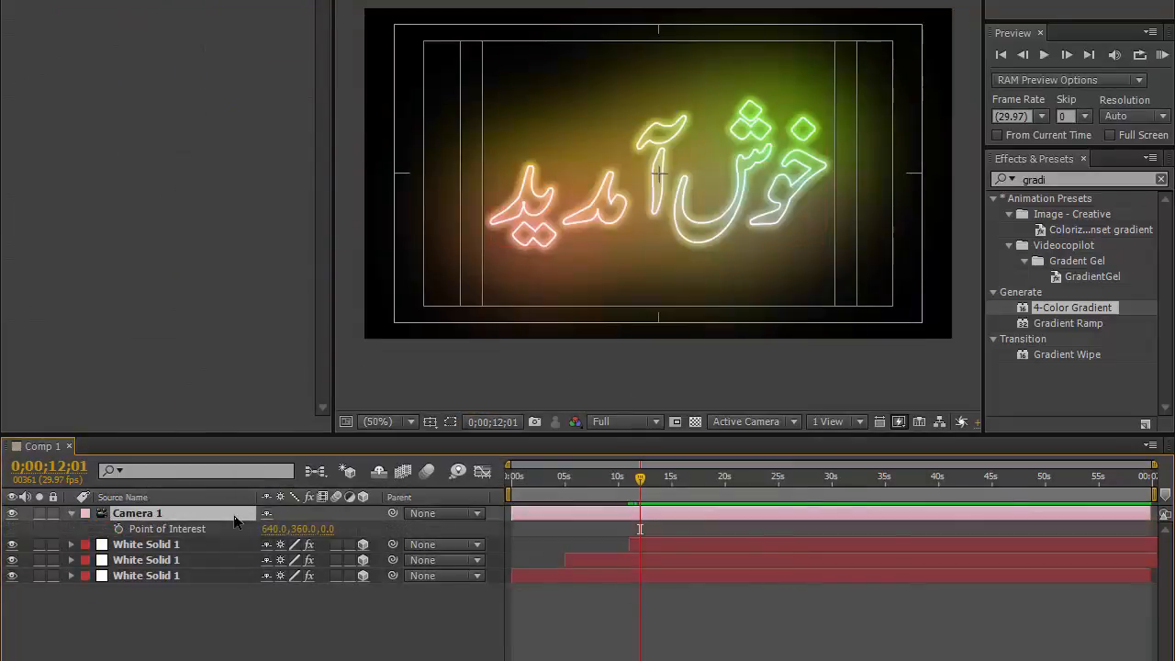
pyautogui.hotkey('shift', 'p')
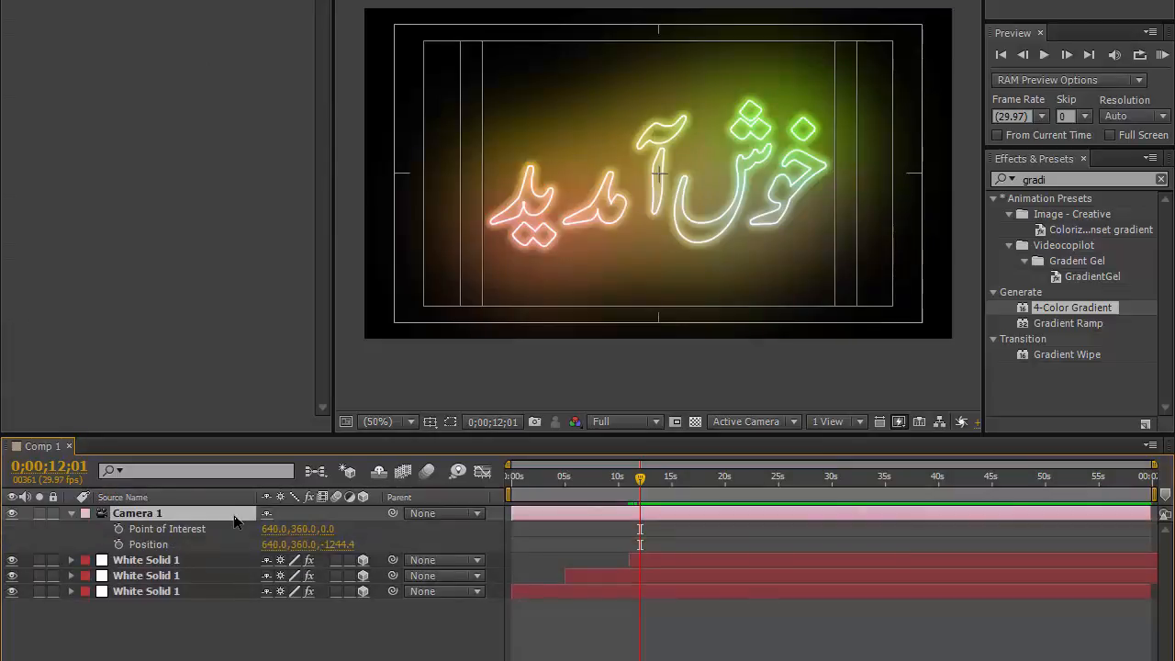
pyautogui.click(118, 529)
pyautogui.click(118, 545)
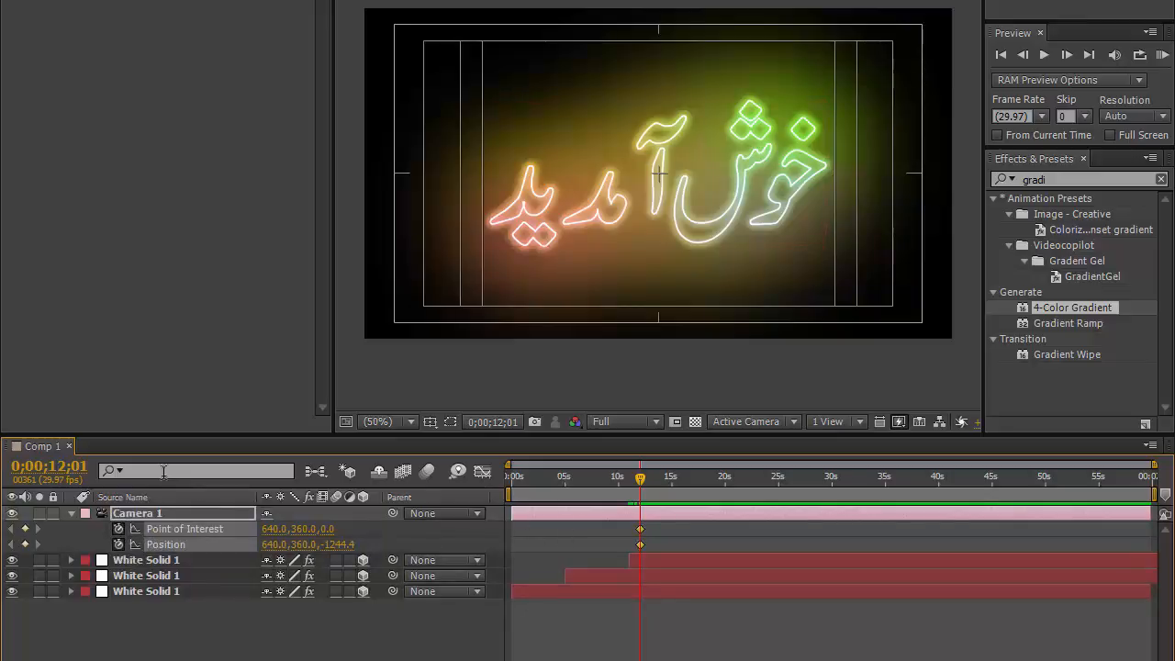
# Step: At 0;00;15;00, orbit the camera around the text to create an angled end view
pyautogui.click(48, 466)
pyautogui.write('1500')
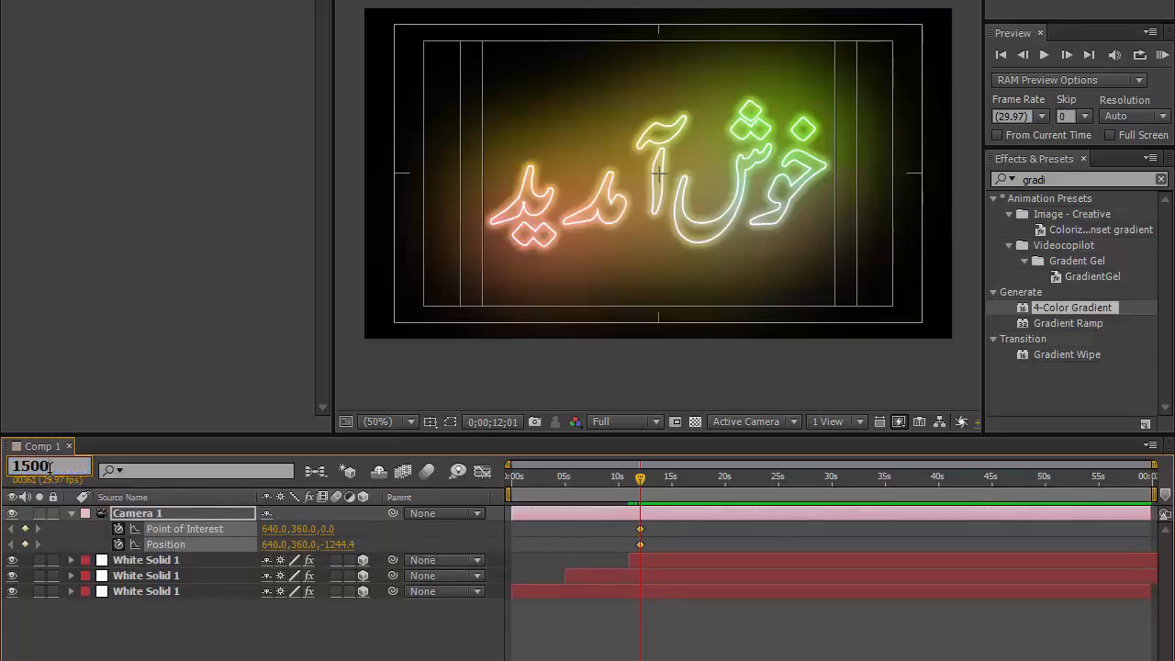
pyautogui.press('Return')
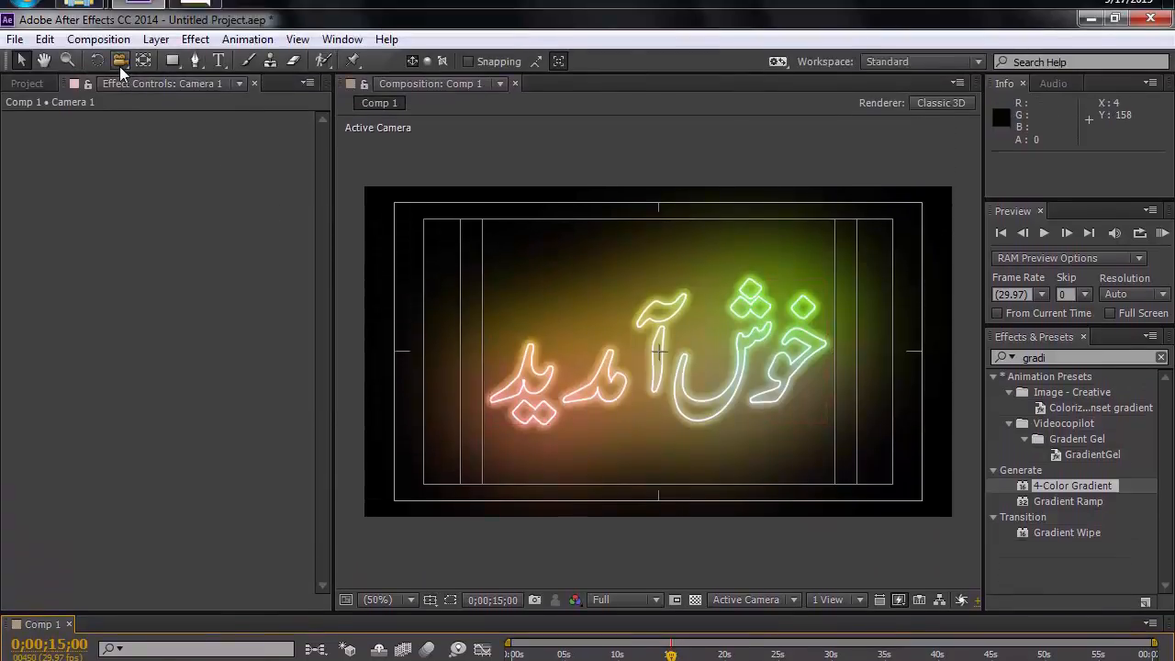
pyautogui.moveTo(121, 69); pyautogui.dragTo(217, 88)
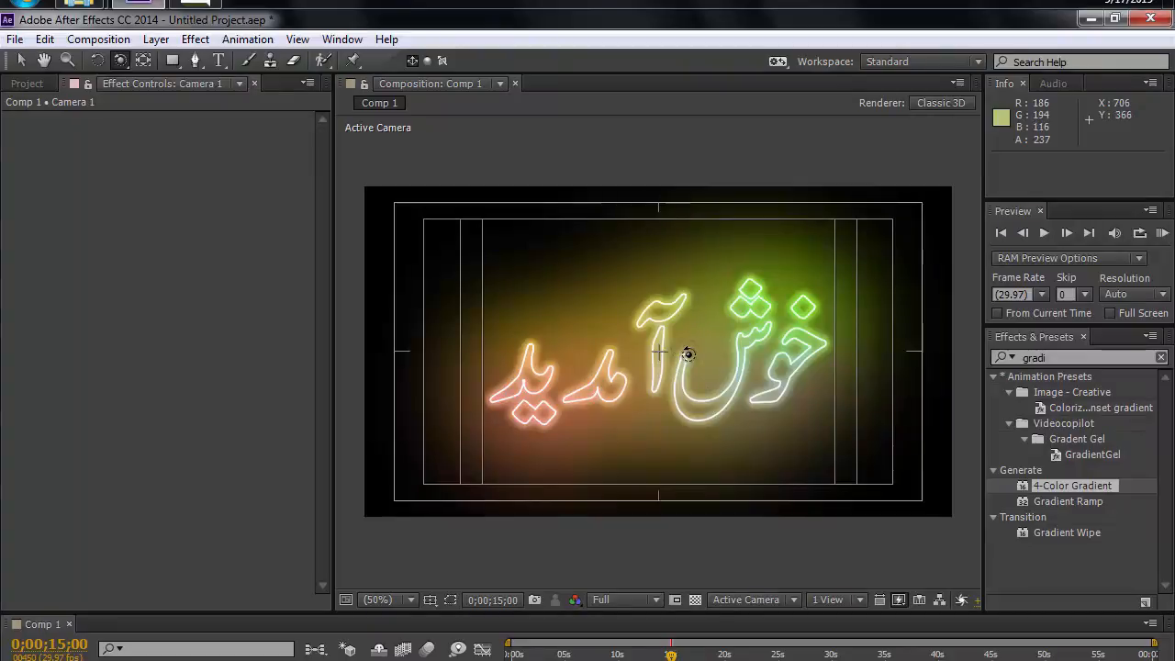
pyautogui.moveTo(688, 355); pyautogui.dragTo(654, 355)
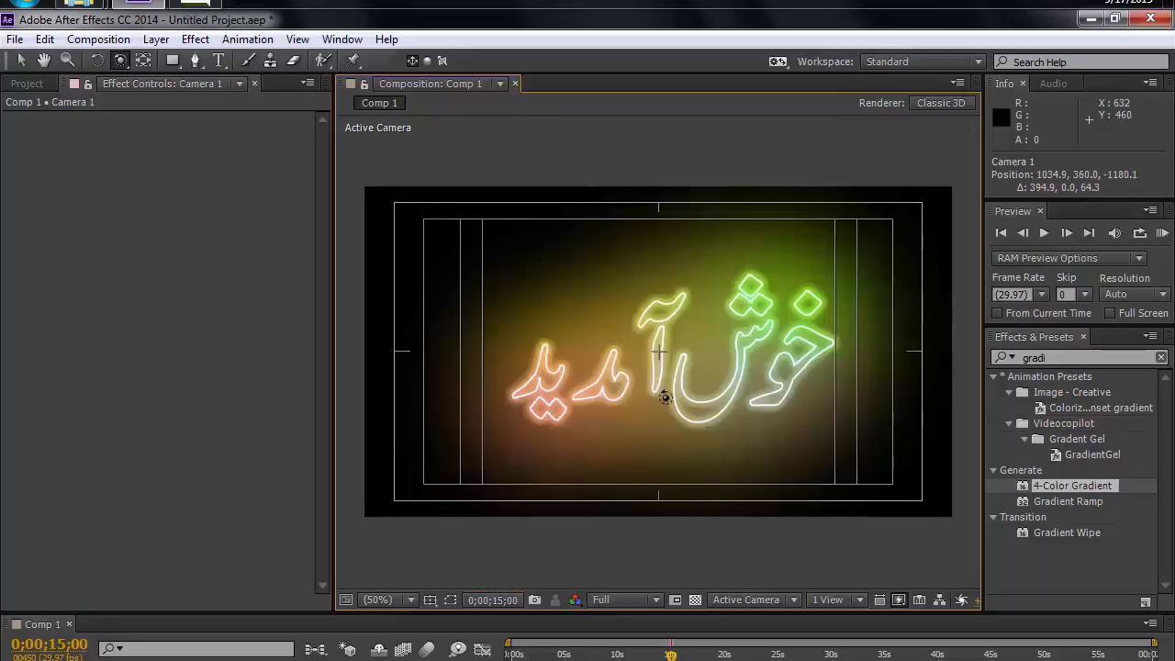
pyautogui.moveTo(703, 369); pyautogui.dragTo(668, 413)
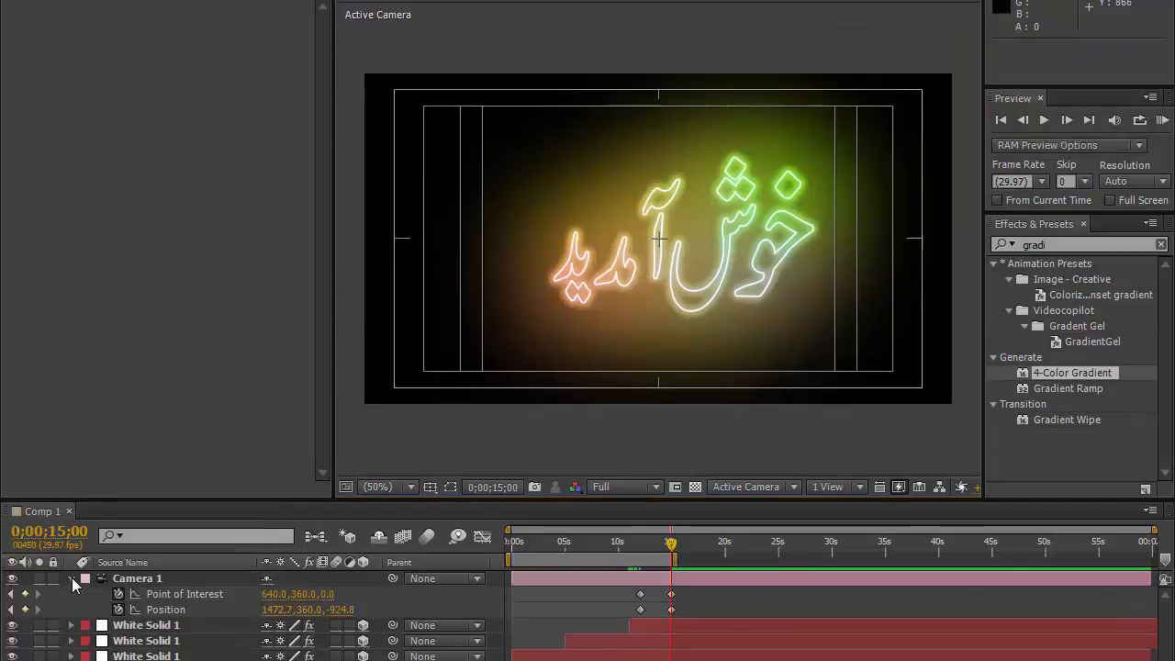
# Step: Add a wiggle(20,20) expression to the gradient layer's Opacity and scrub the timeline to check the flicker
pyautogui.click(71, 577)
pyautogui.click(227, 593)
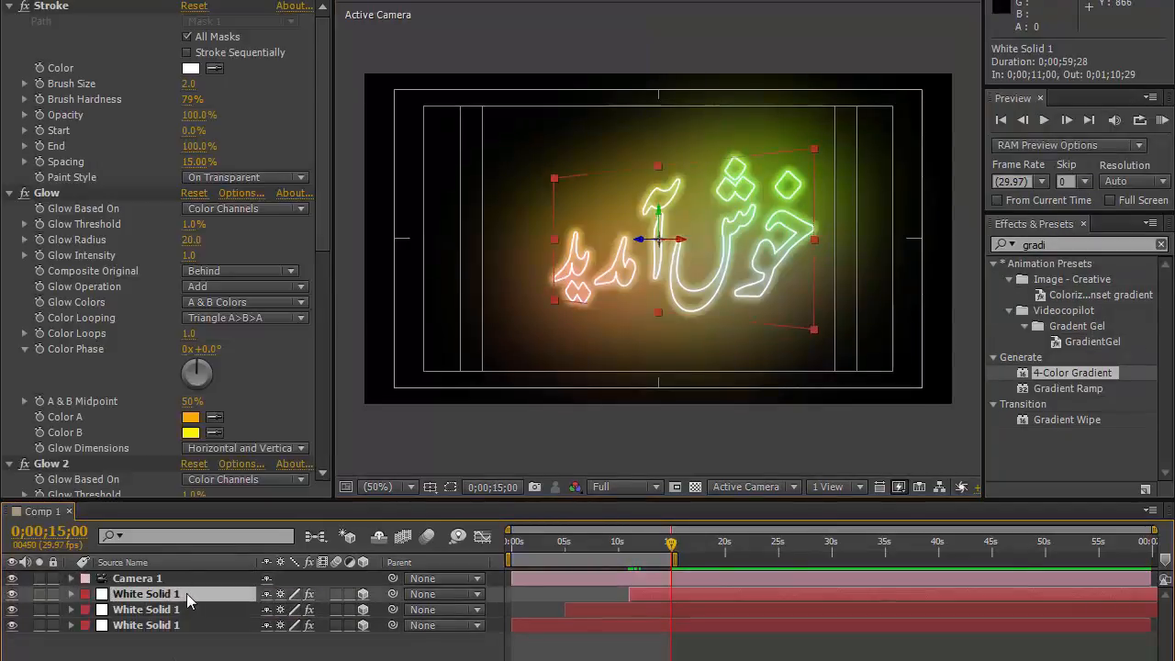
pyautogui.press('t')
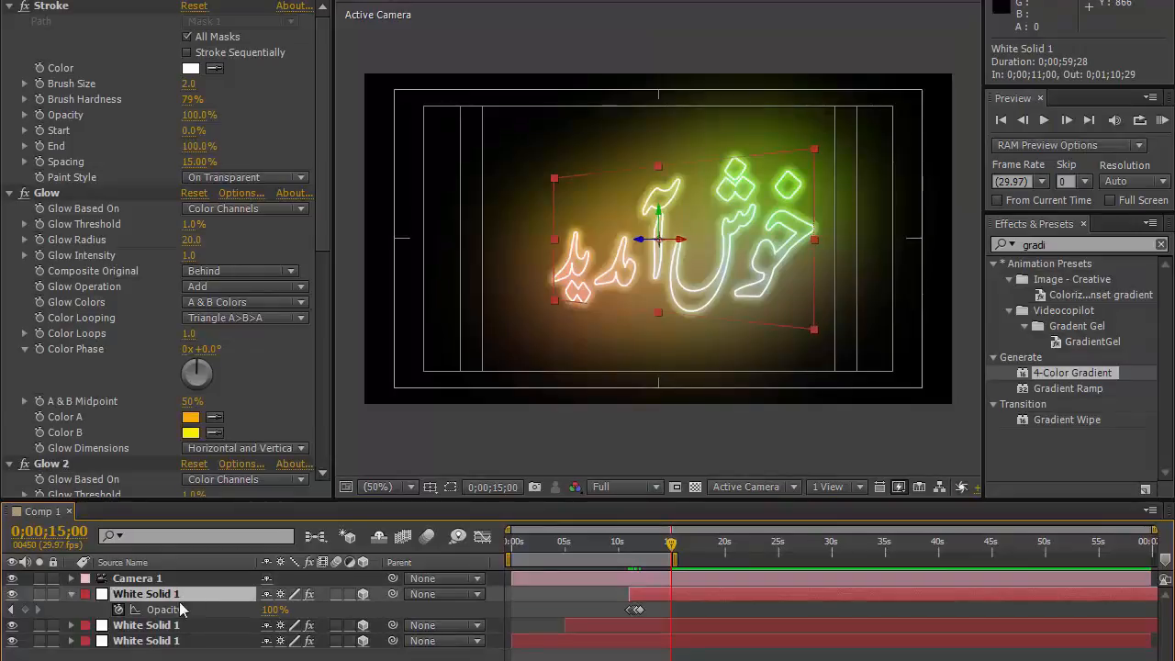
pyautogui.keyDown('alt'); pyautogui.click(118, 609); pyautogui.keyUp('alt')
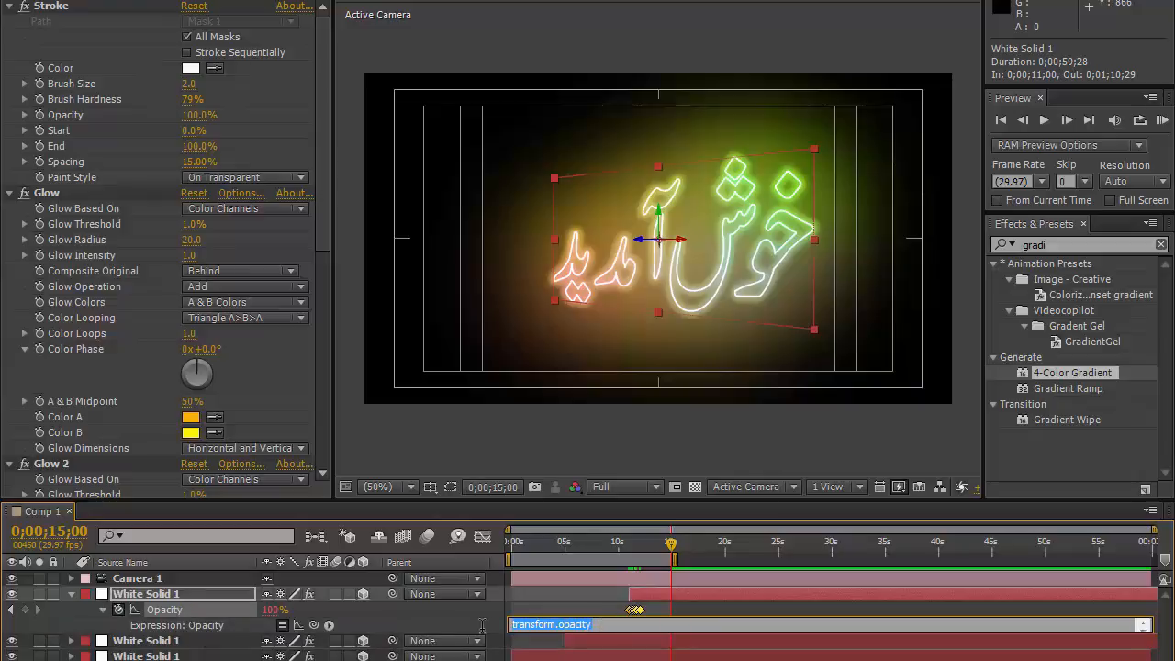
pyautogui.write('wiggle(')
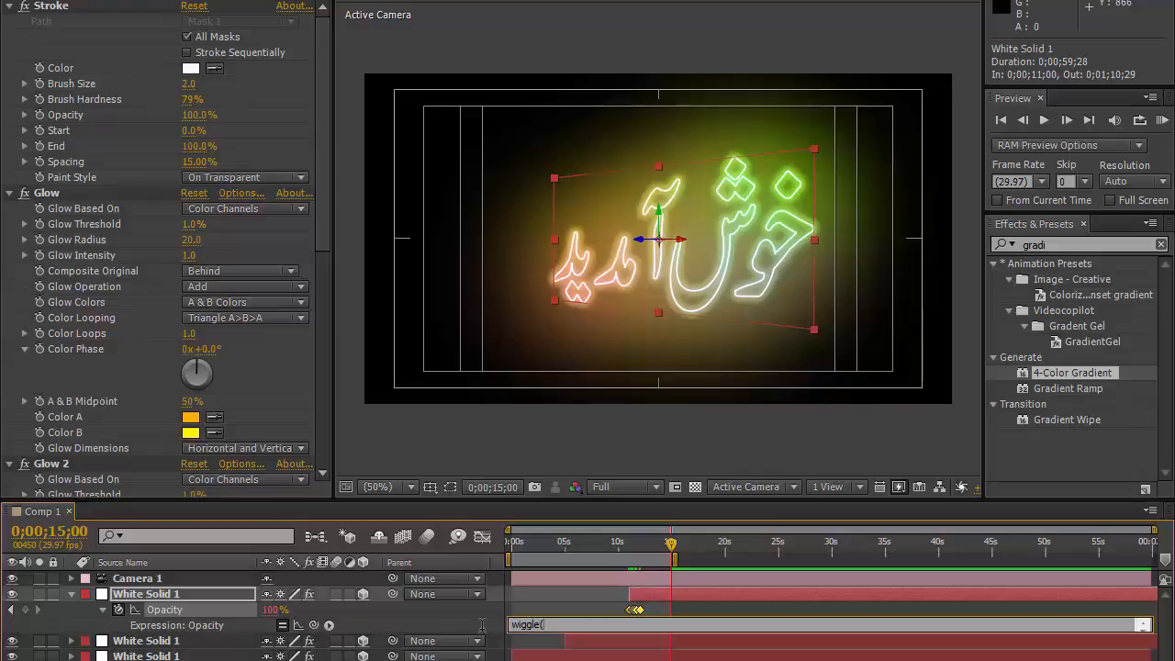
pyautogui.write('20,20')
pyautogui.click(617, 550)
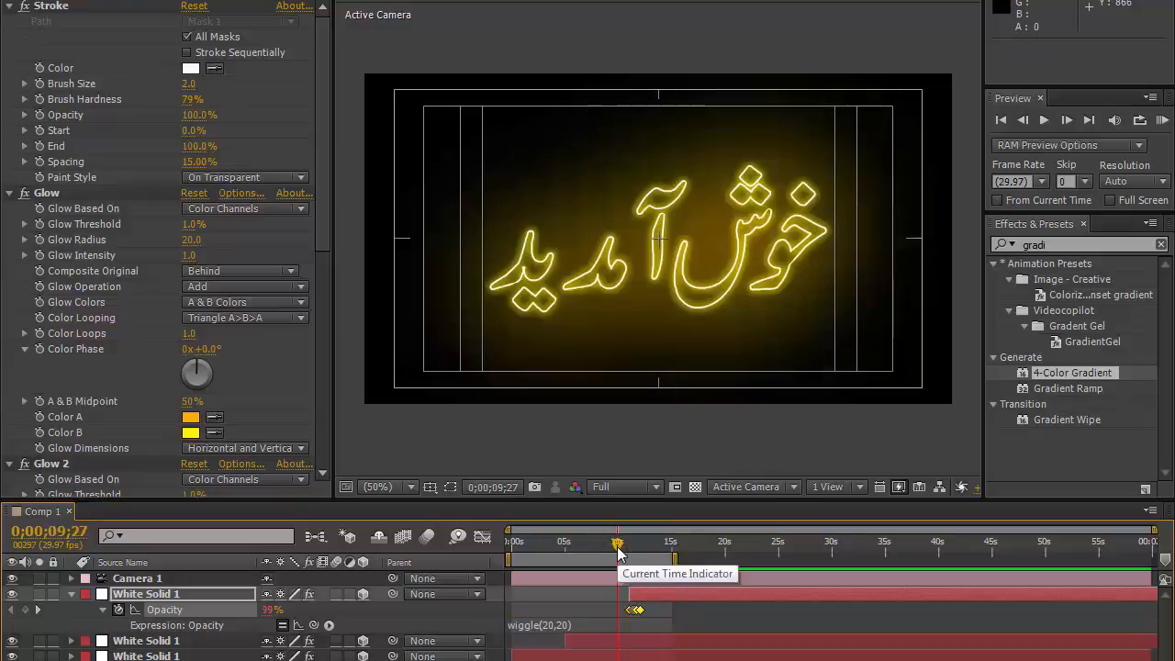
pyautogui.moveTo(617, 549); pyautogui.dragTo(634, 547)
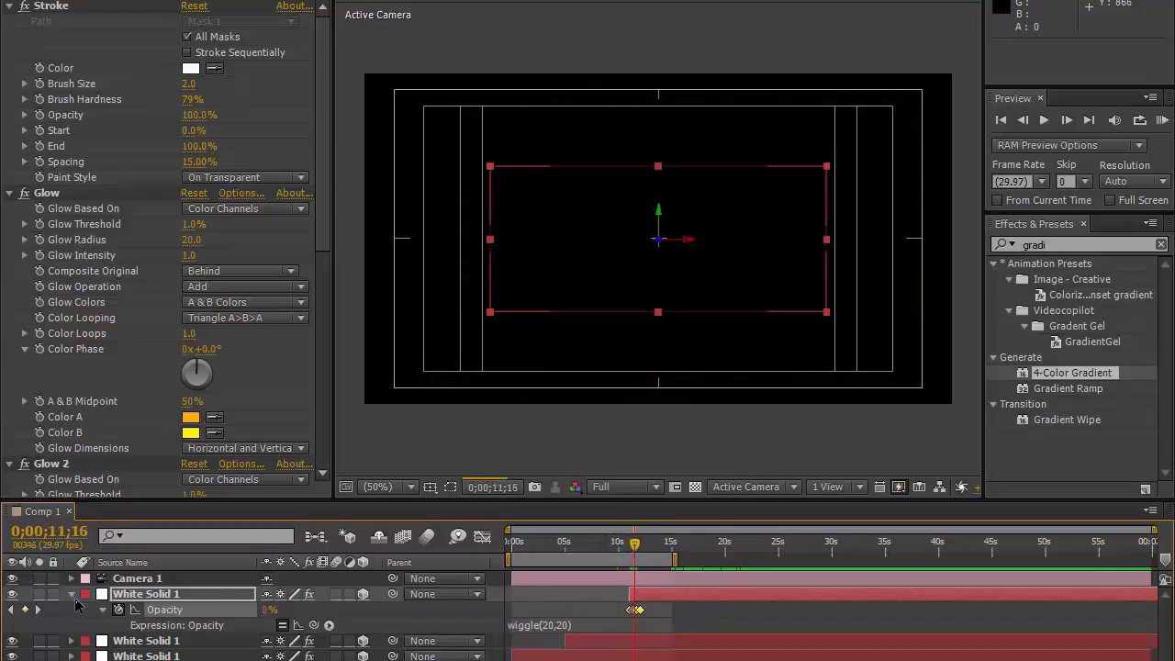
pyautogui.click(72, 595)
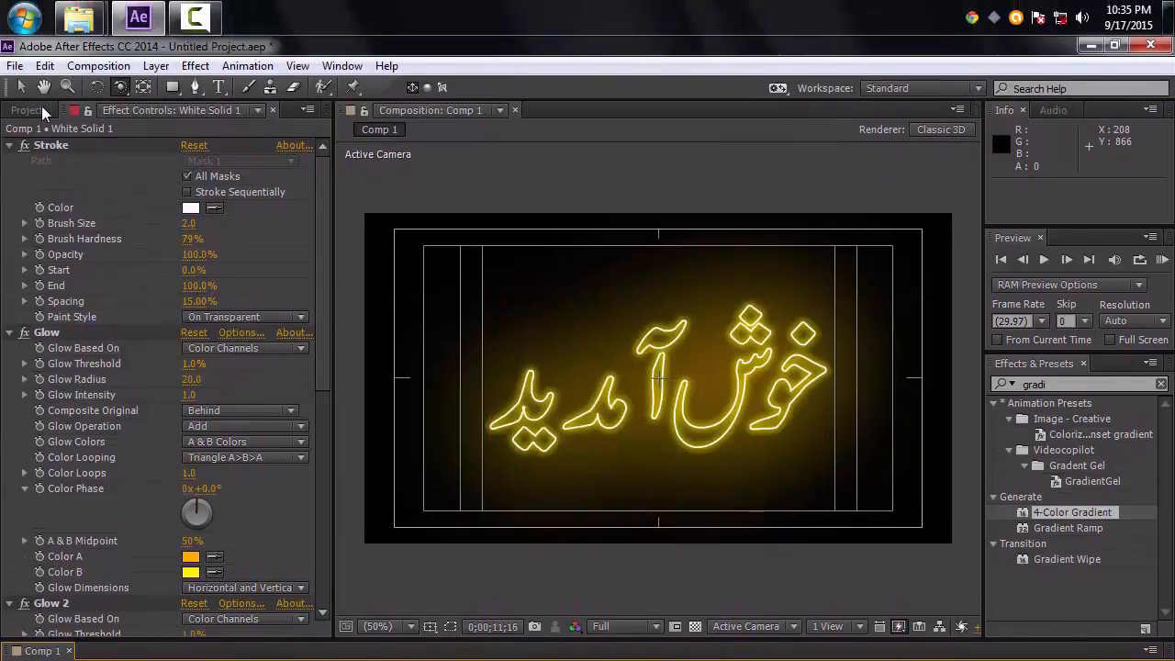
# Step: Import the solid-wall image file from the Temp Files folder into the project
pyautogui.click(41, 110)
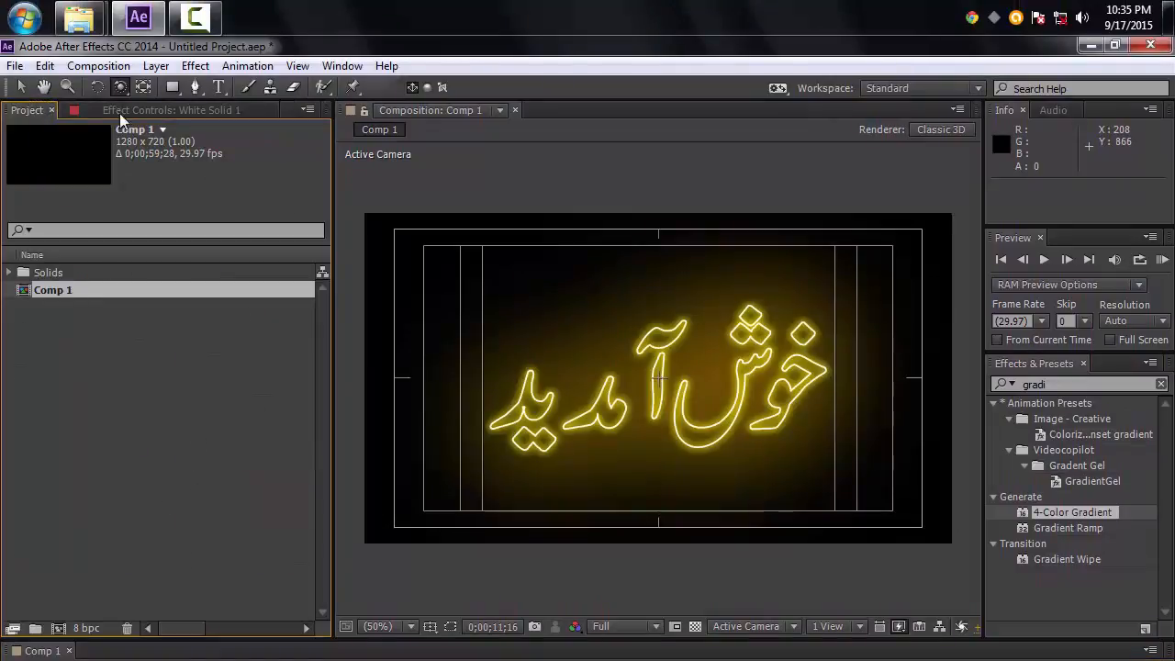
pyautogui.moveTo(79, 19)
pyautogui.click(341, 139)
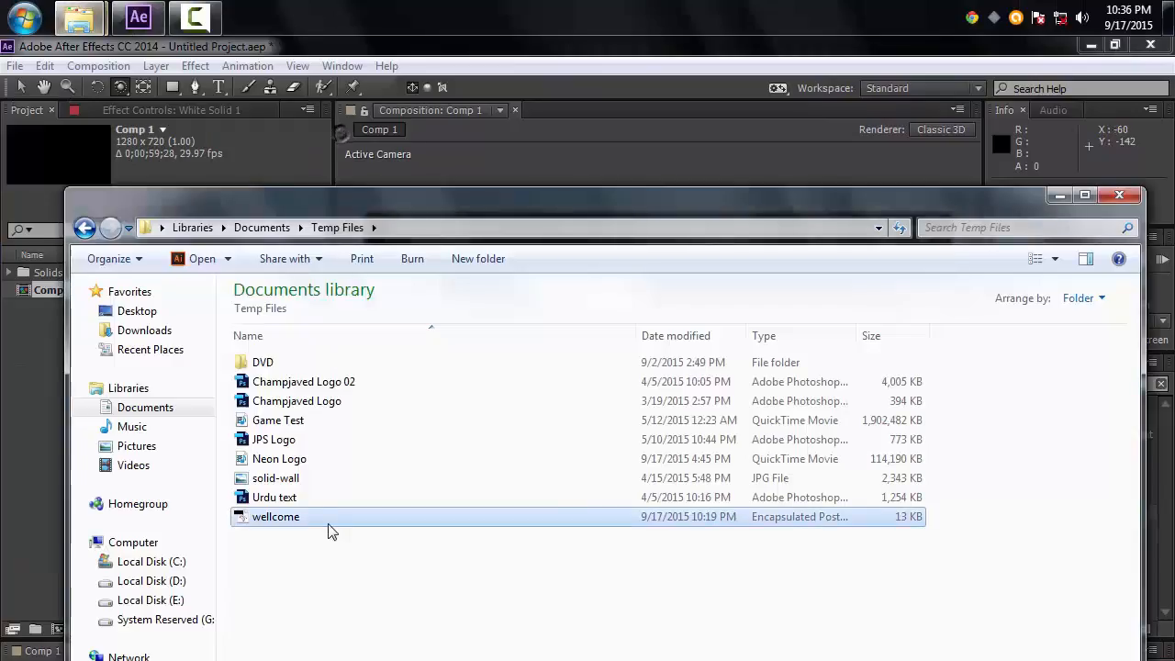
pyautogui.click(285, 483)
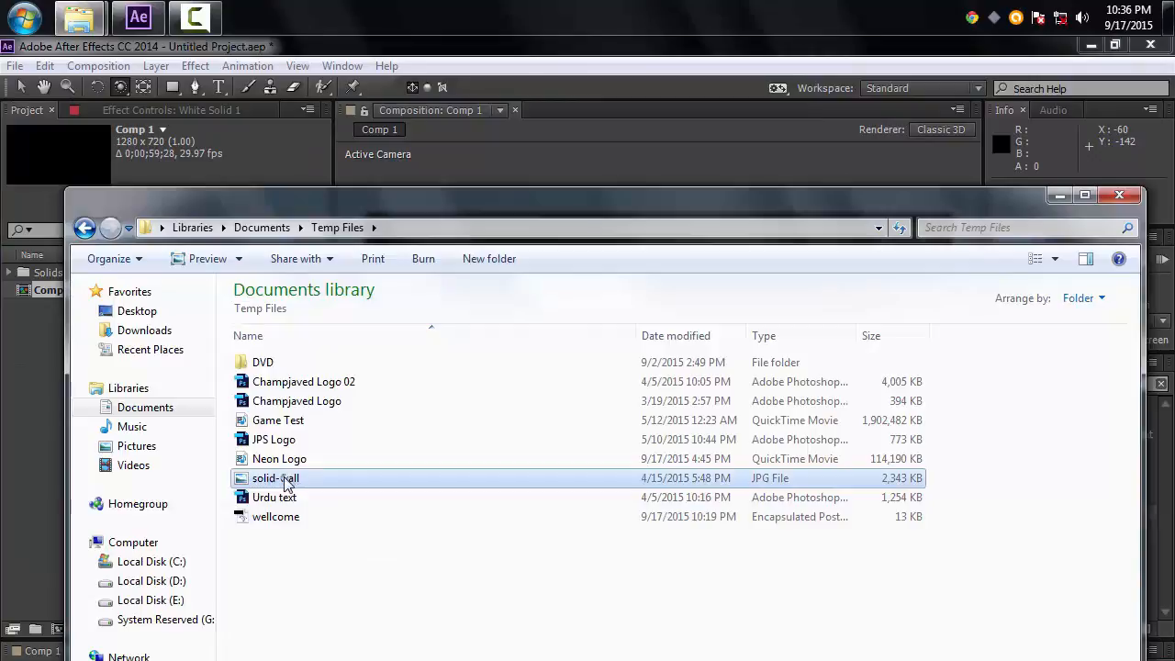
pyautogui.moveTo(287, 483); pyautogui.dragTo(175, 359)
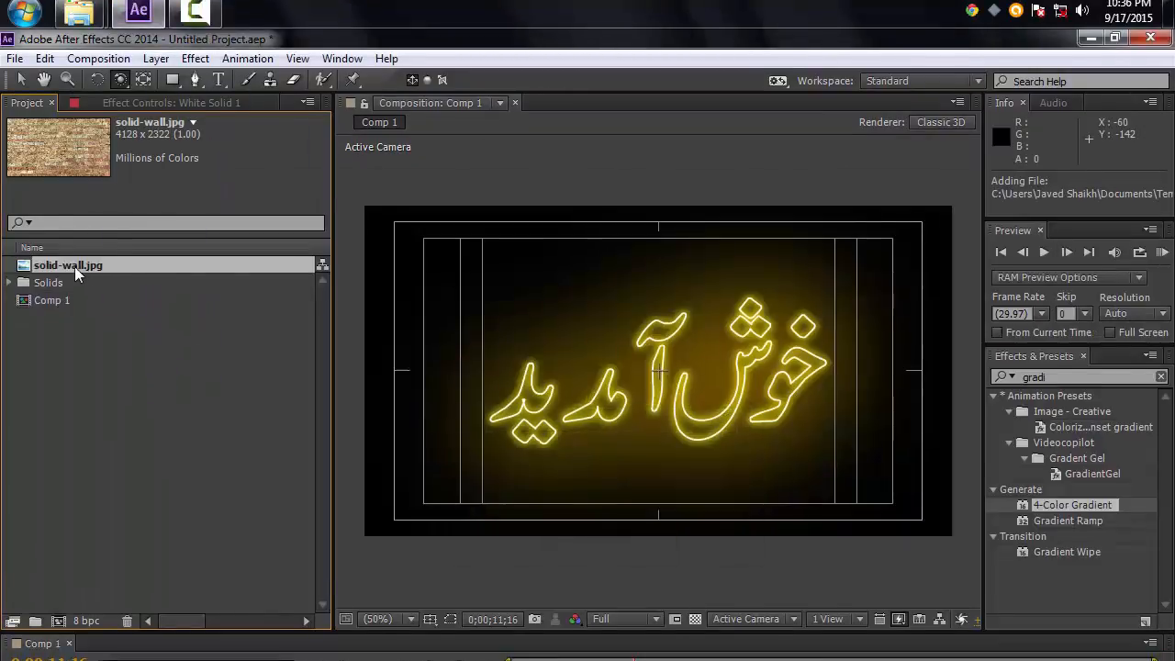
# Step: Add solid-wall.jpg to the composition as the bottom layer and set its Z position to 150
pyautogui.moveTo(74, 267); pyautogui.dragTo(187, 660)
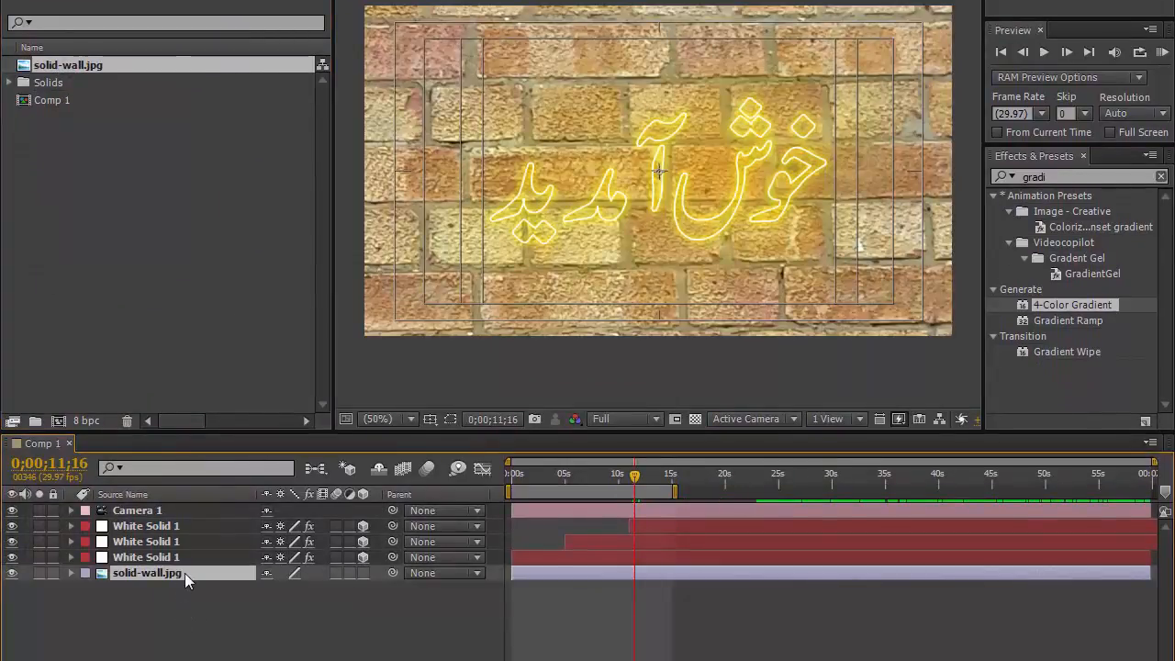
pyautogui.click(364, 573)
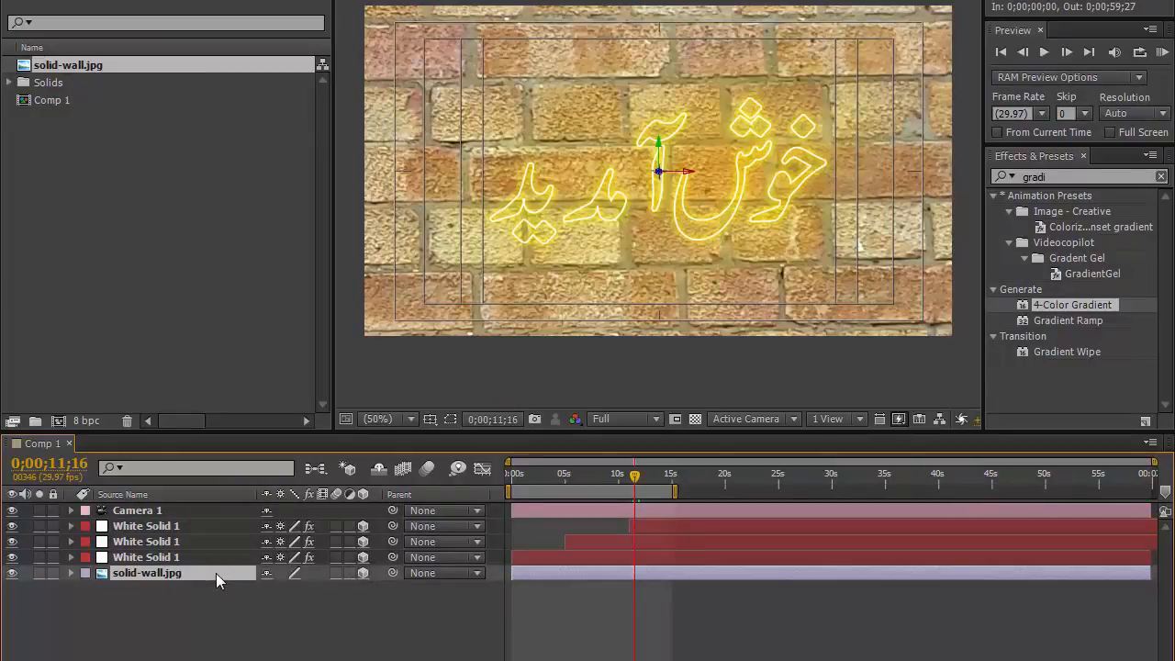
pyautogui.press('p')
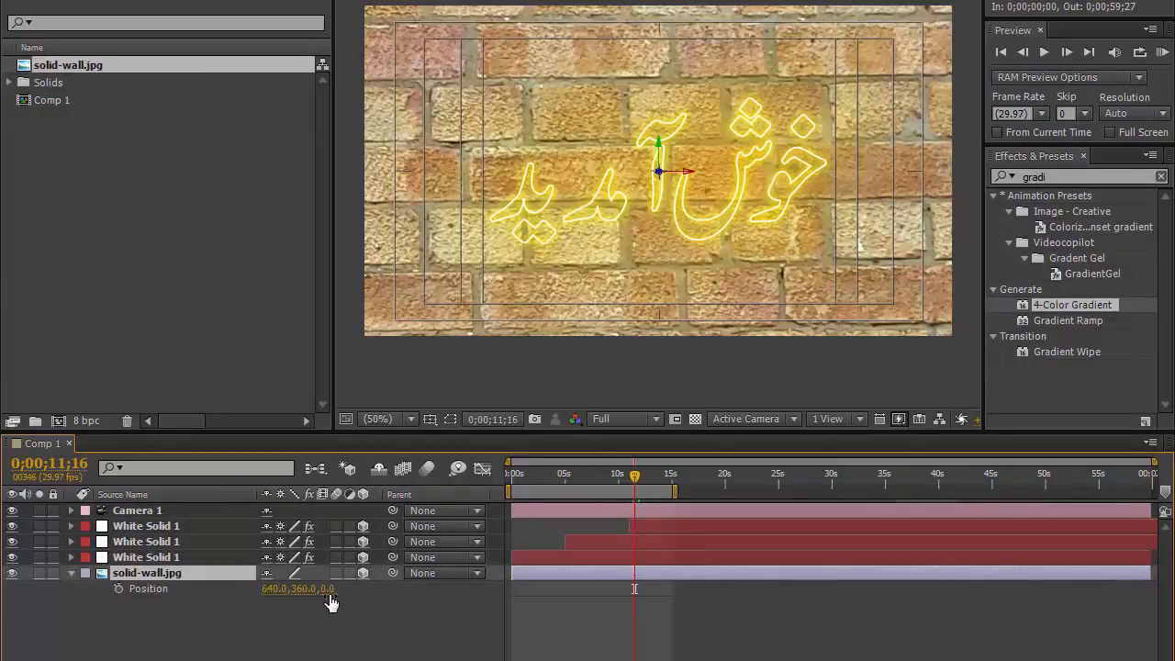
pyautogui.click(328, 590)
pyautogui.write('150')
pyautogui.press('Return')
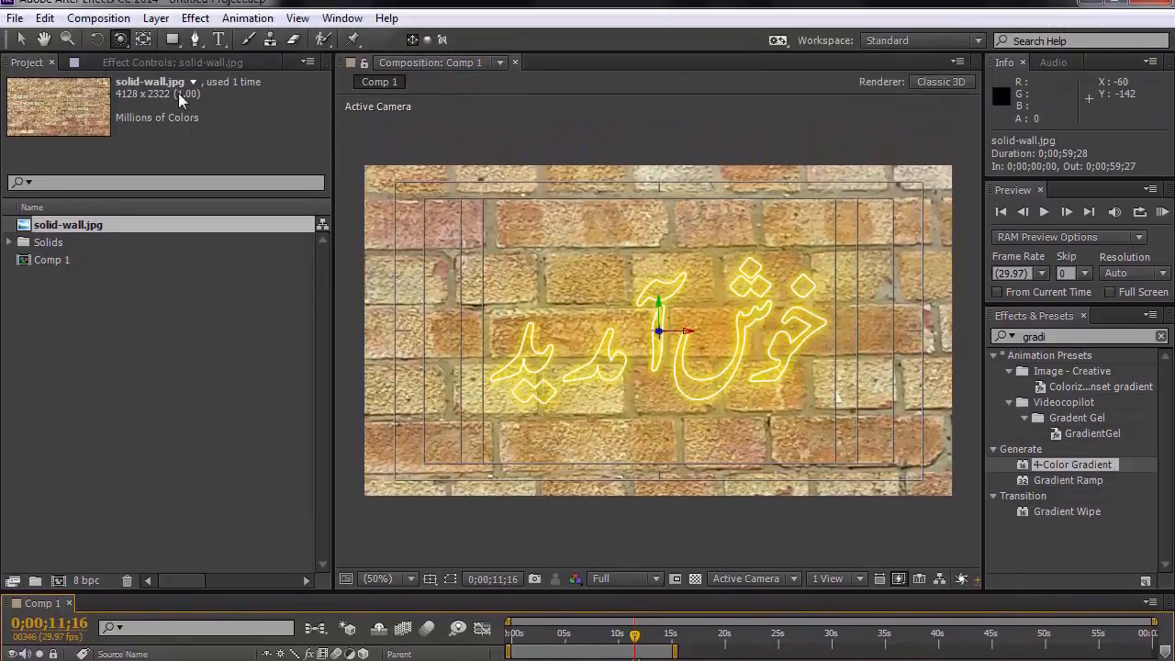
# Step: Draw an elliptical mask on the wall layer surrounding the text with the Ellipse tool
pyautogui.click(172, 39)
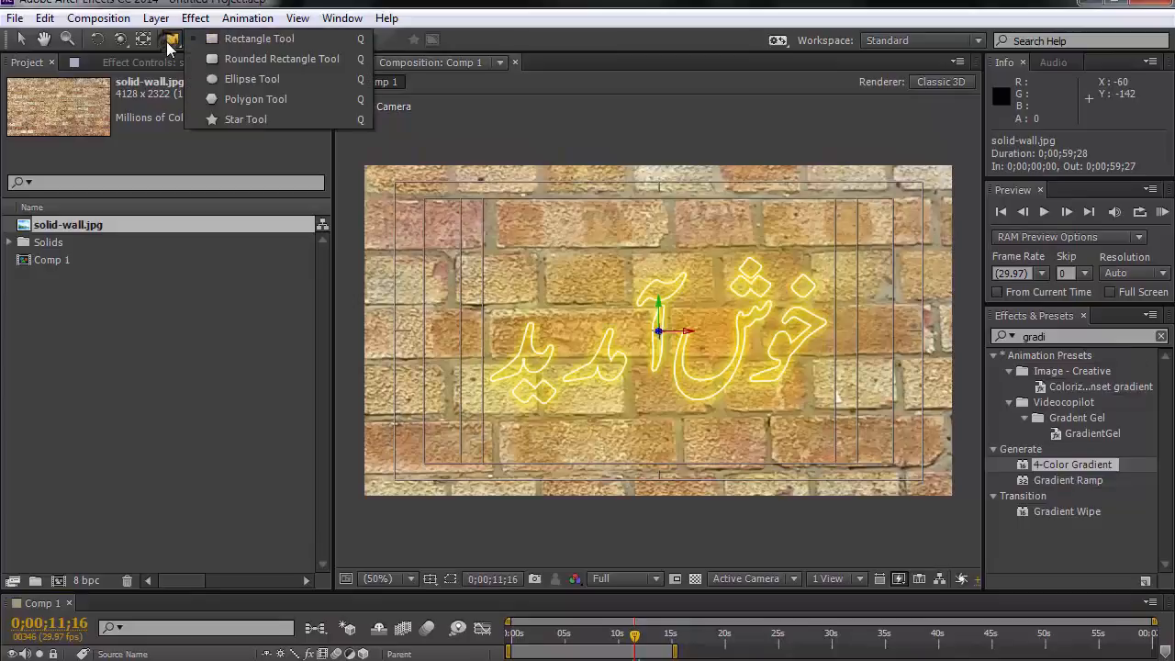
pyautogui.click(246, 81)
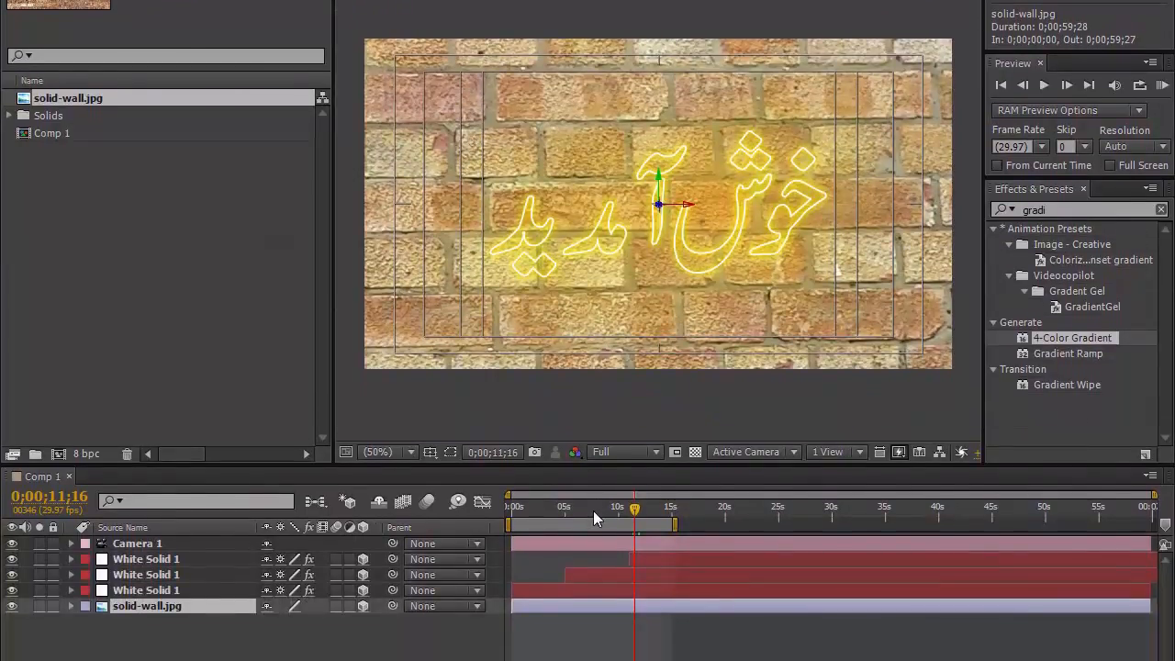
pyautogui.click(593, 637)
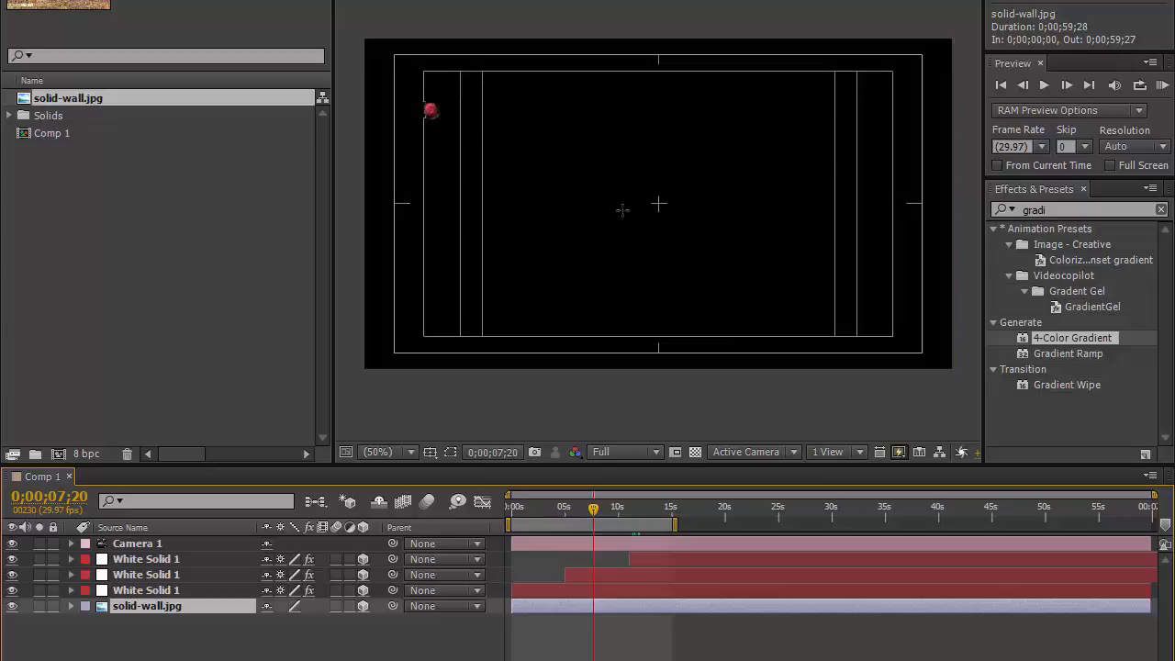
pyautogui.moveTo(428, 108); pyautogui.dragTo(613, 207)
pyautogui.moveTo(751, 288); pyautogui.dragTo(877, 328)
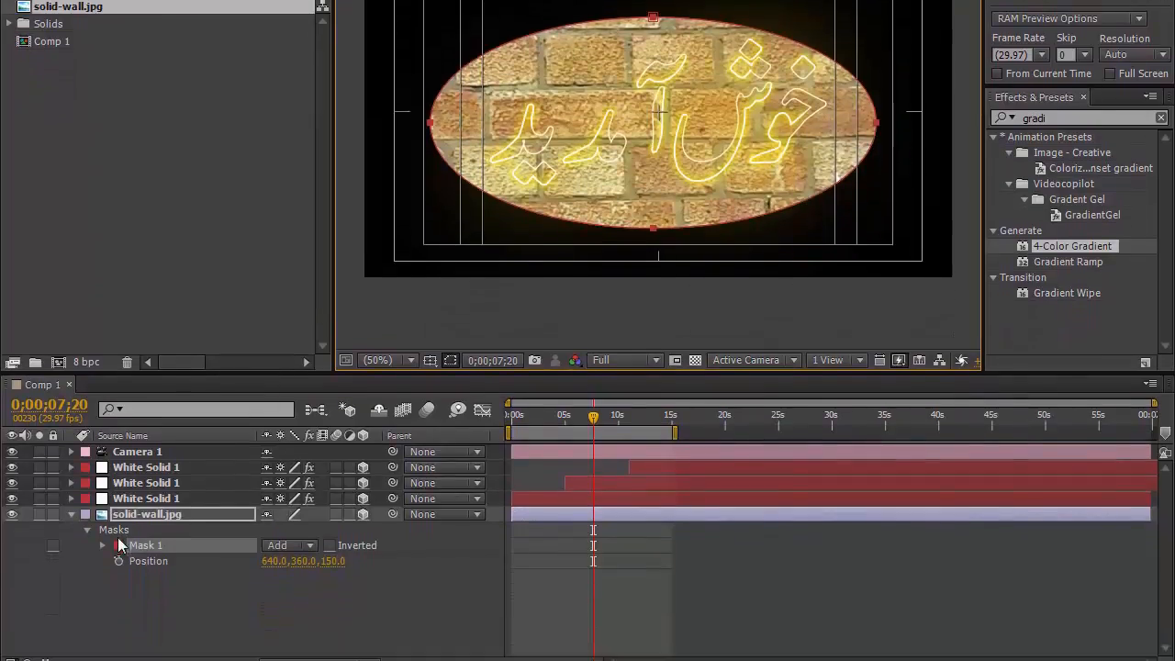
# Step: Set the wall layer's Mask Feather to 500 pixels
pyautogui.click(102, 545)
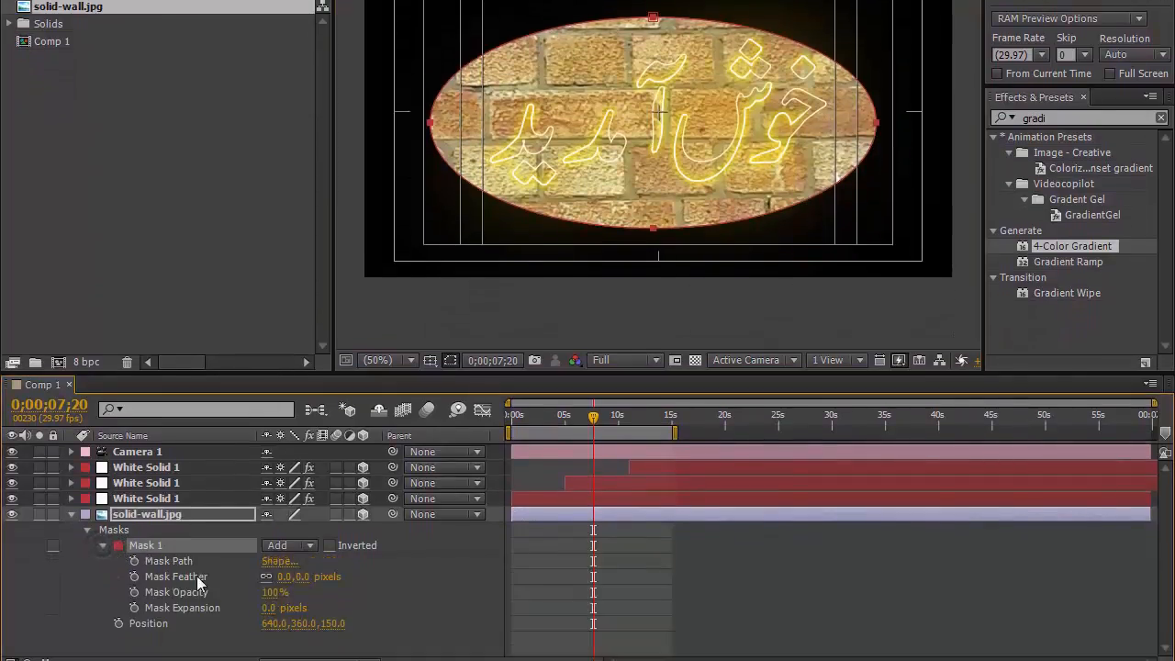
pyautogui.click(302, 576)
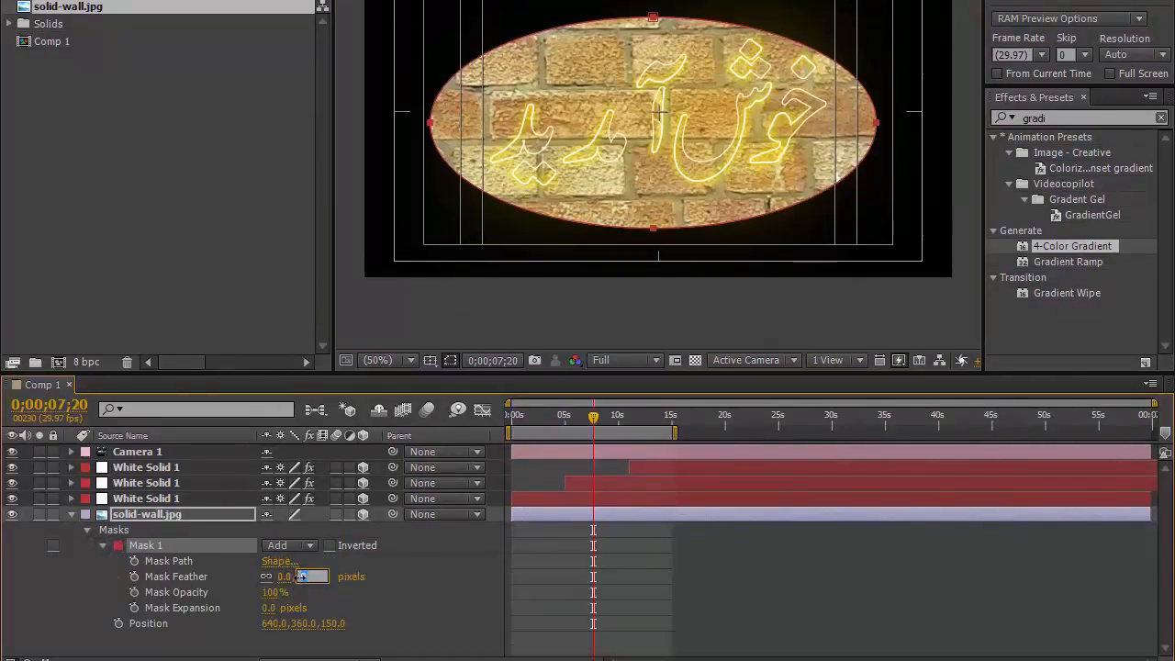
pyautogui.write('500')
pyautogui.press('Return')
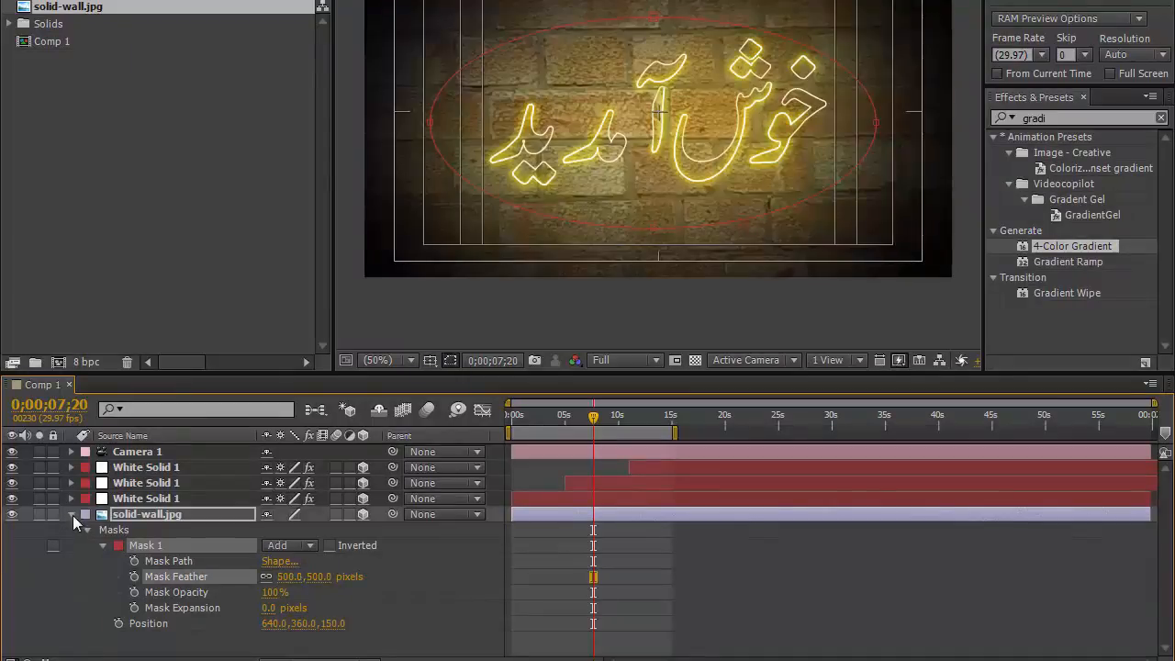
pyautogui.click(72, 515)
# Step: At the composition start, set an opacity keyframe of 0% on the wall layer
pyautogui.click(162, 585)
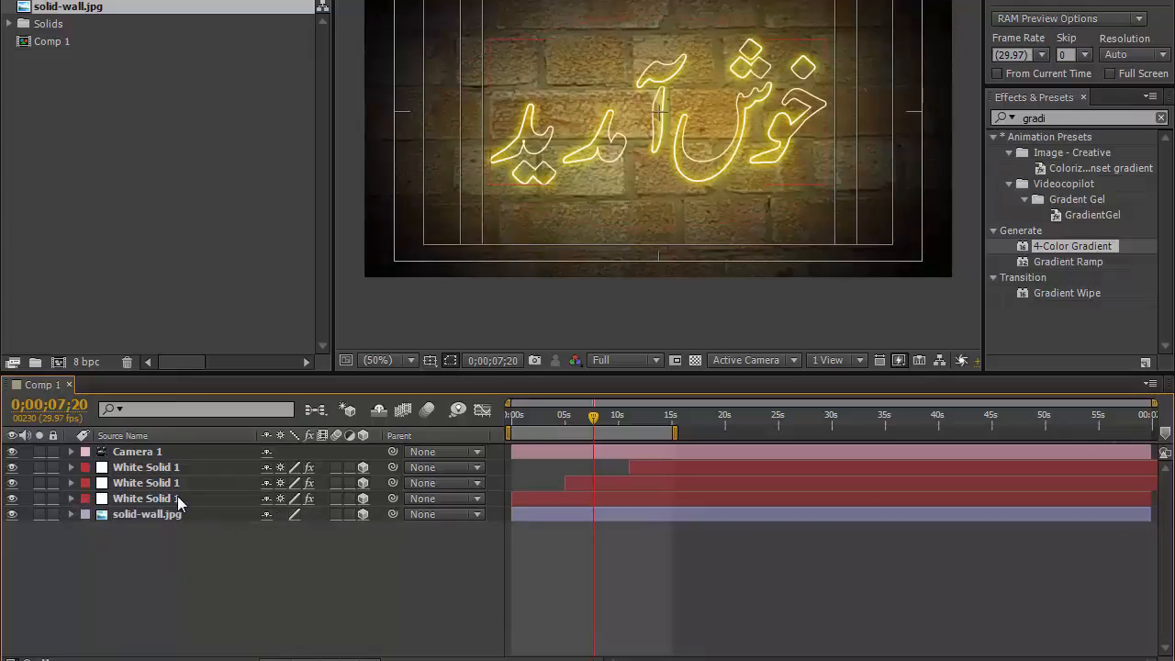
pyautogui.press('Home')
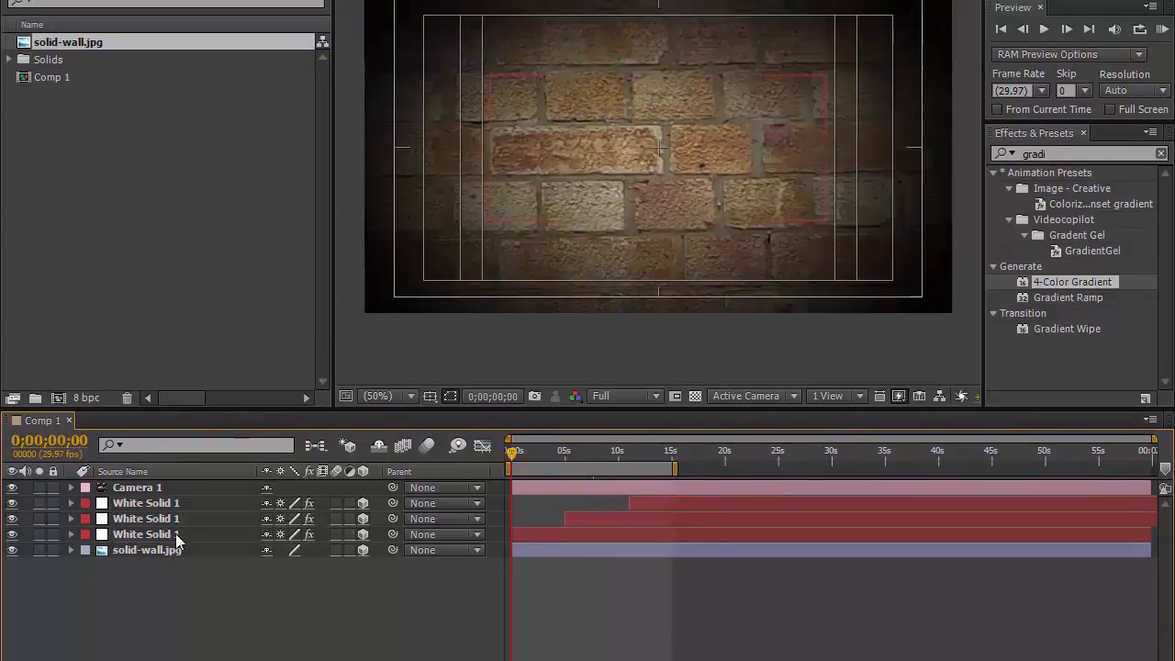
pyautogui.click(176, 534)
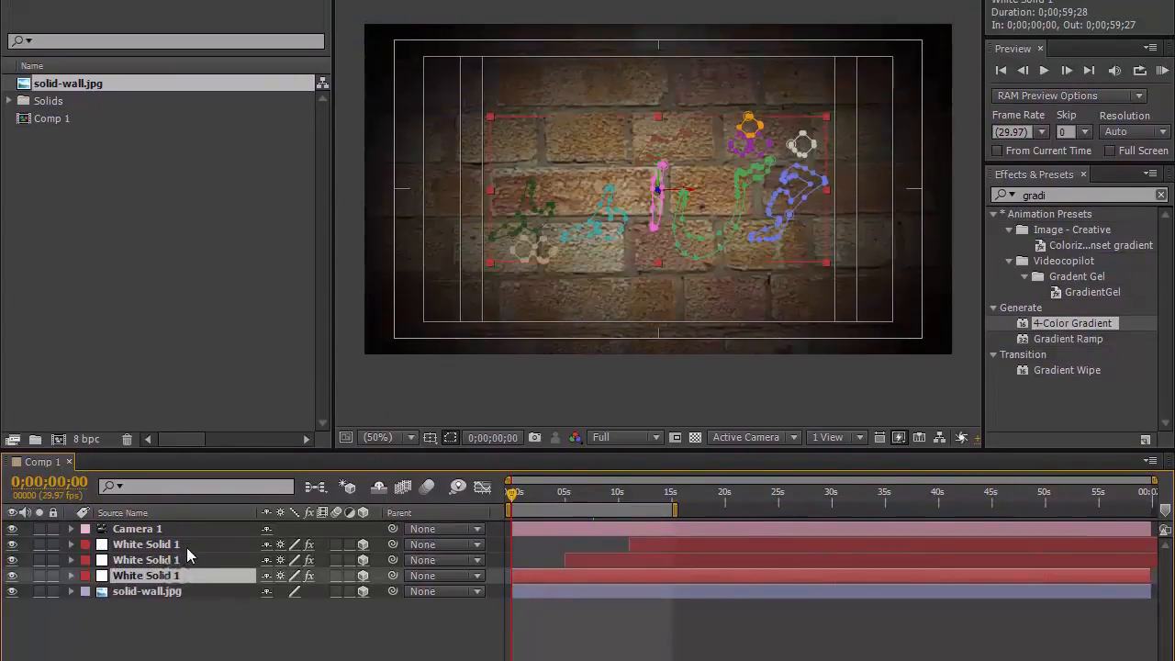
pyautogui.keyDown('shift'); pyautogui.click(187, 545); pyautogui.keyUp('shift')
pyautogui.press('u')
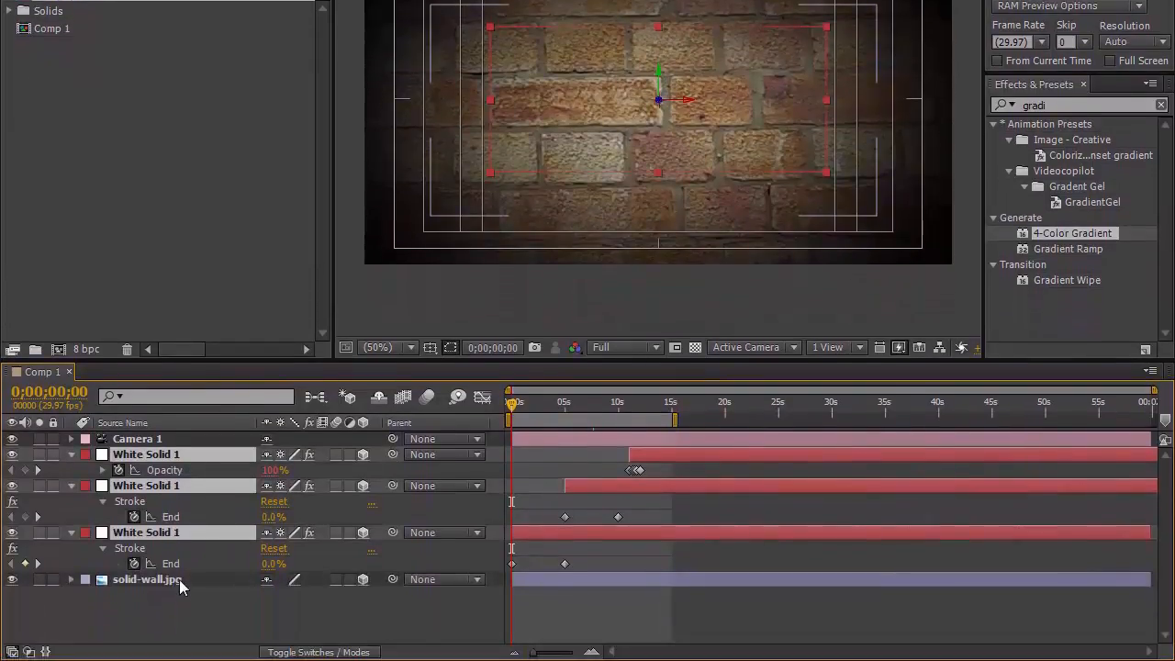
pyautogui.click(164, 580)
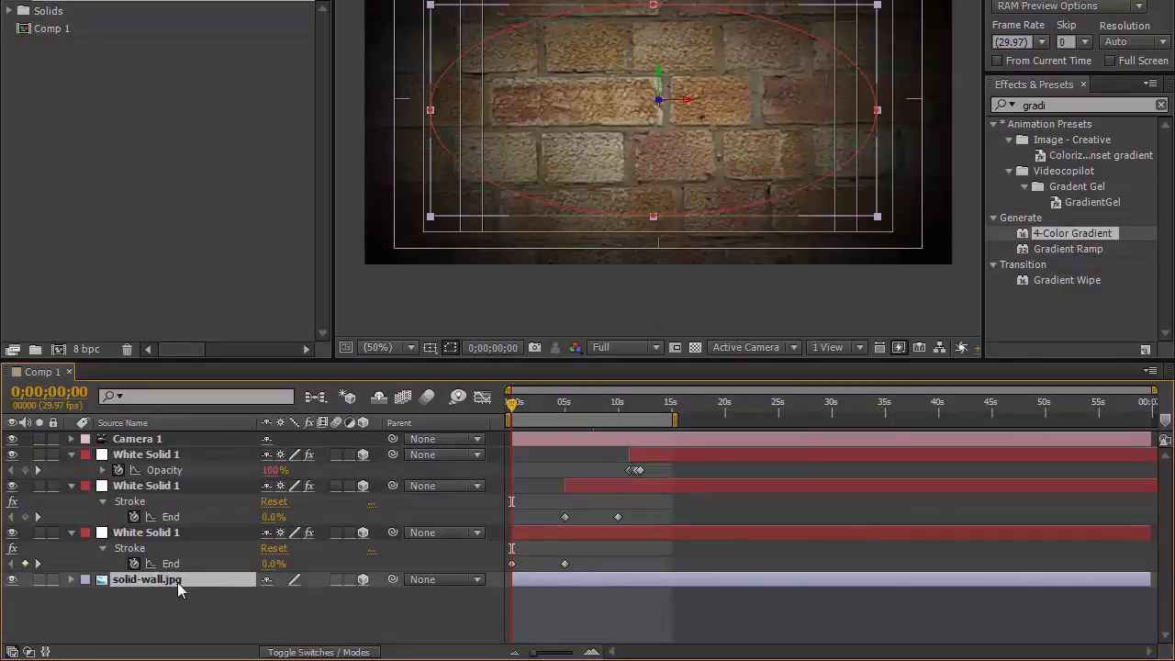
pyautogui.press('t')
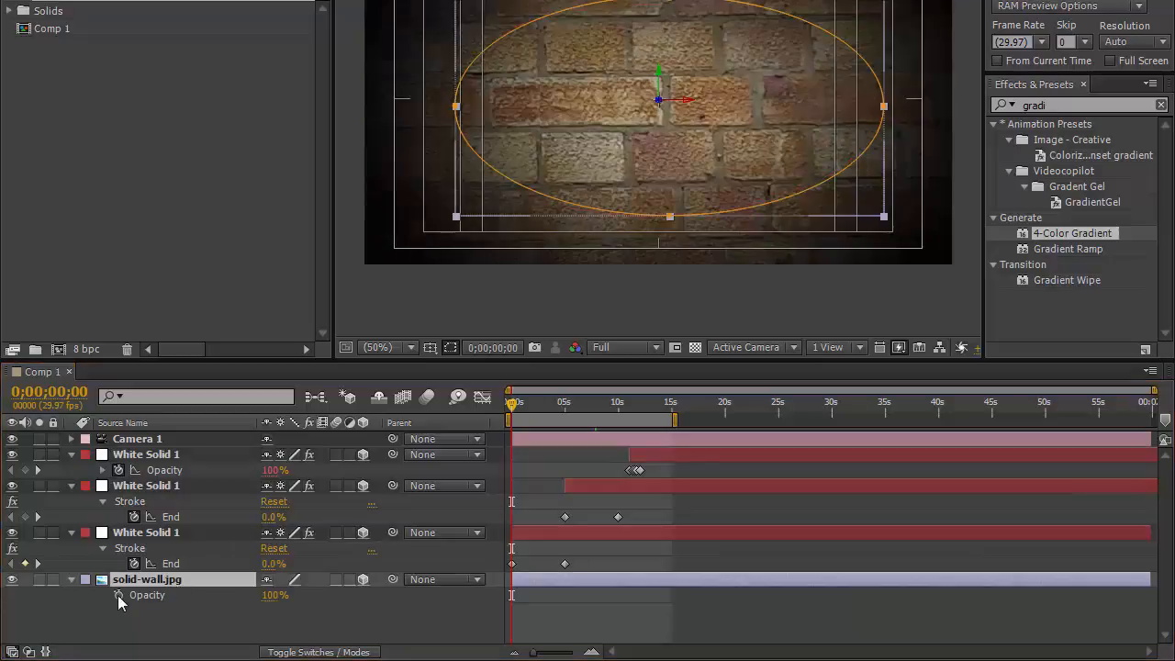
pyautogui.click(117, 595)
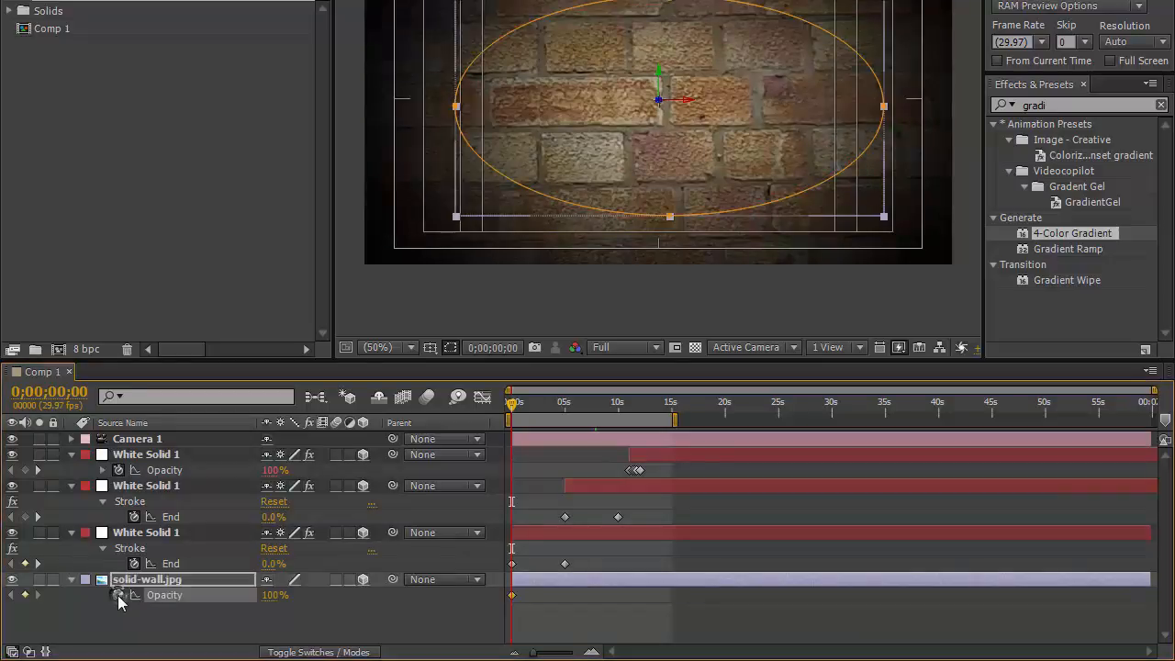
pyautogui.click(271, 596)
pyautogui.press('Return')
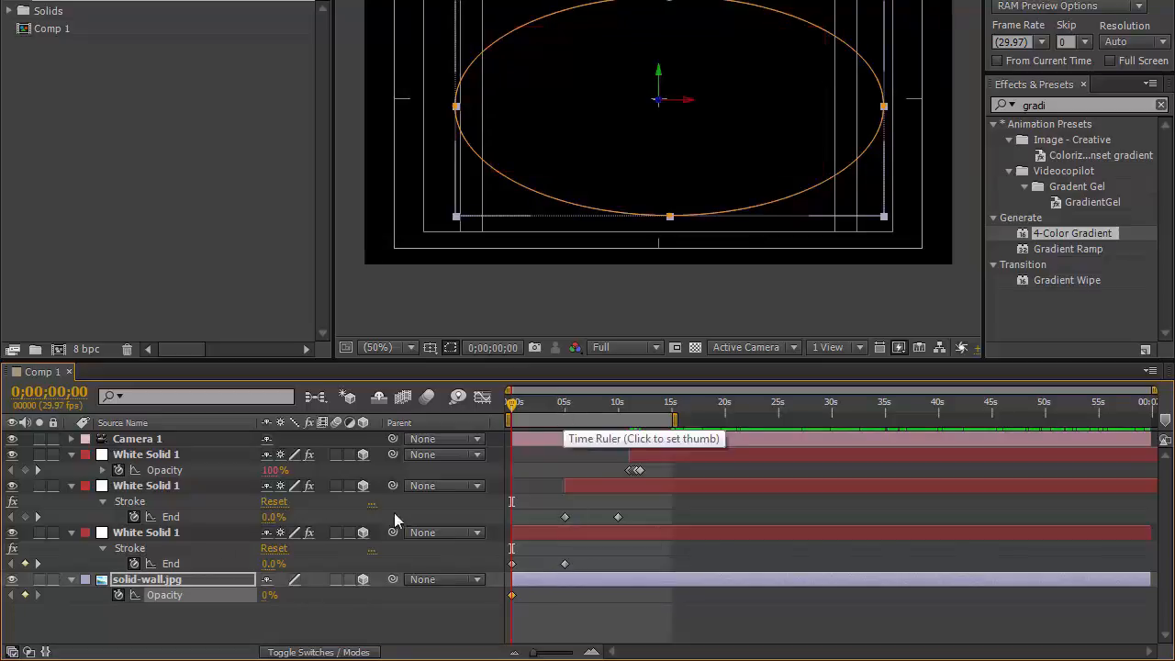
# Step: At 0;00;05;00, set the wall layer's opacity to 20%
pyautogui.click(36, 563)
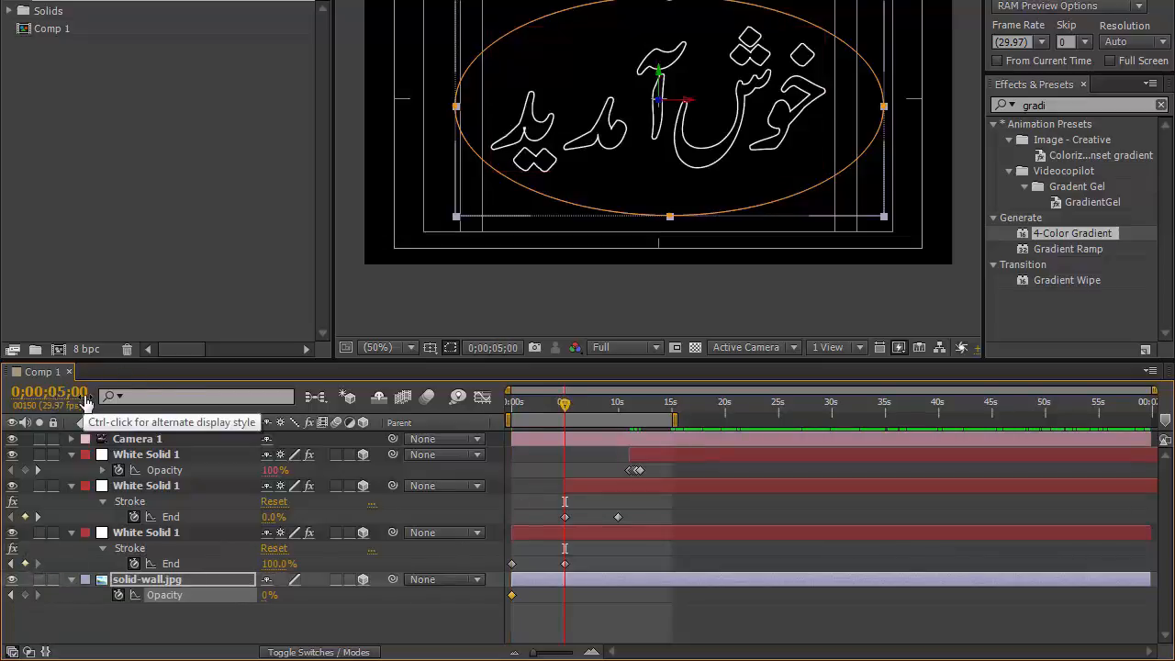
pyautogui.click(268, 595)
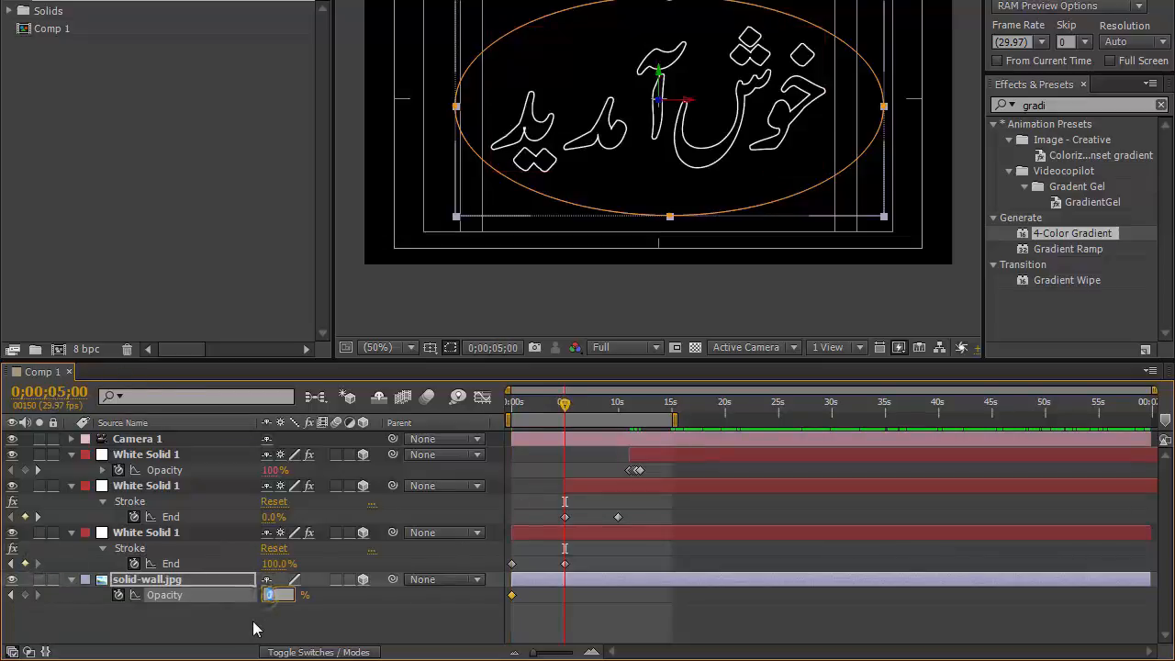
pyautogui.write('20')
pyautogui.press('Return')
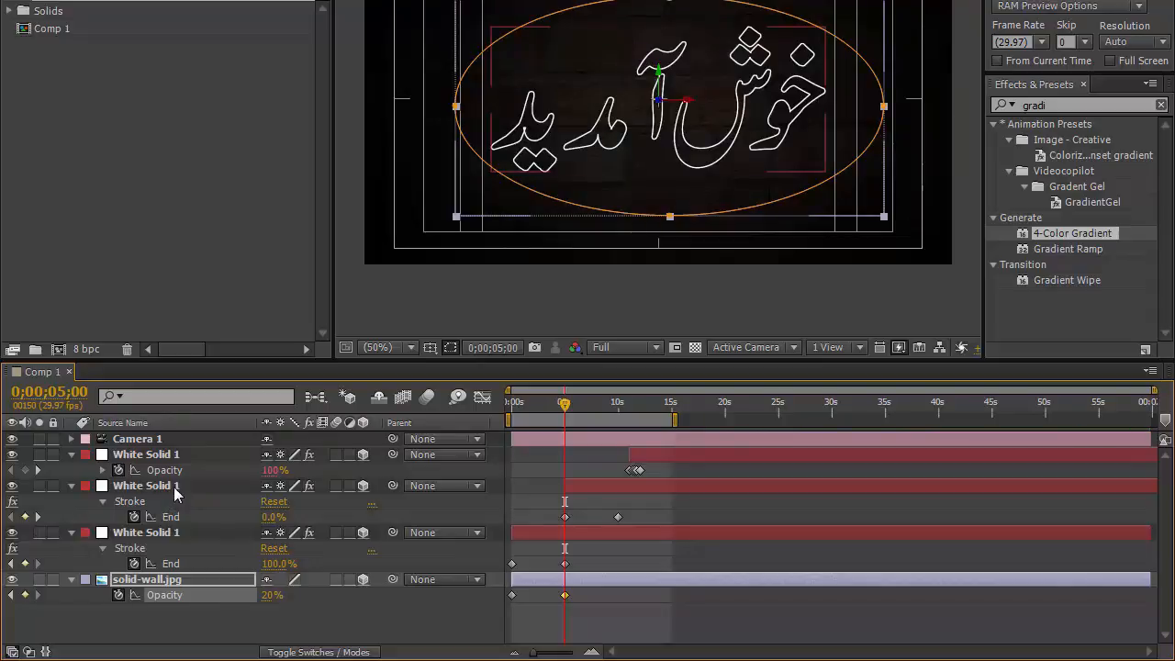
# Step: At 0;00;10;00, set the wall layer's opacity to 40%
pyautogui.click(624, 487)
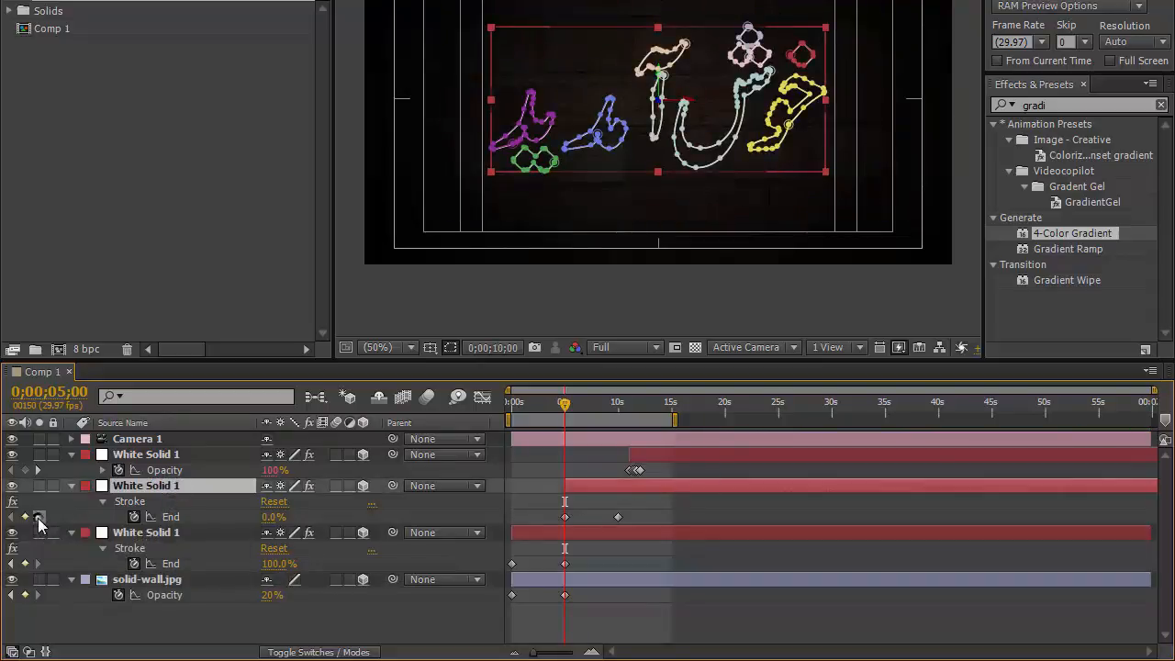
pyautogui.click(38, 518)
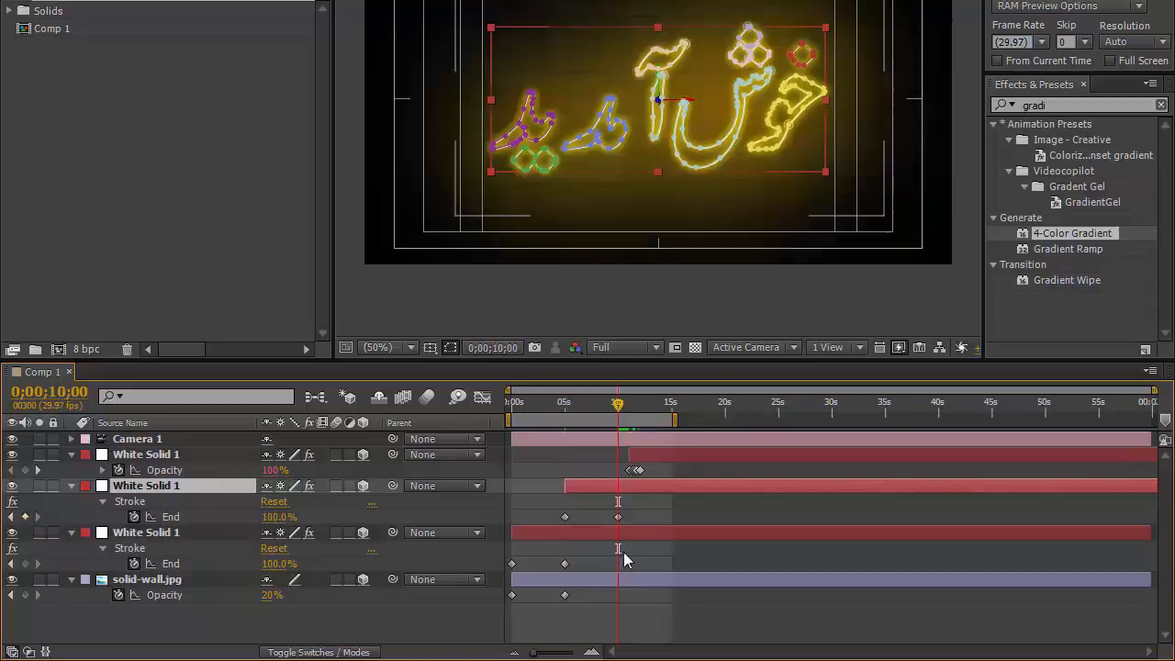
pyautogui.click(266, 596)
pyautogui.write('4')
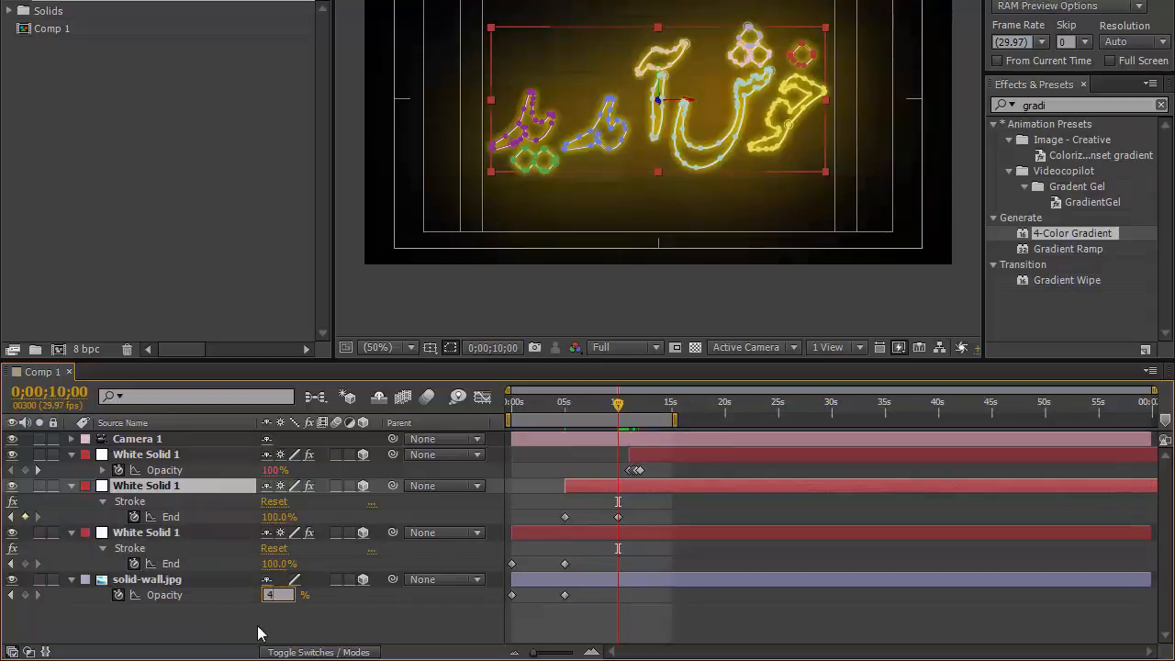
pyautogui.write('0')
pyautogui.press('Return')
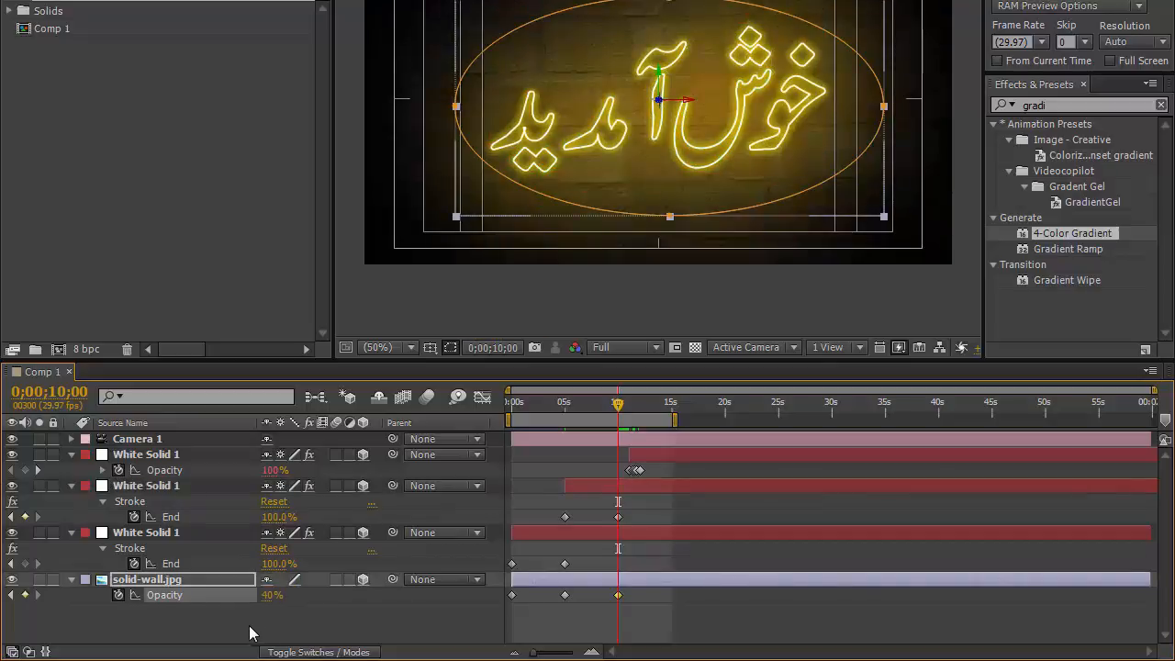
# Step: At 0;00;11;00, matching the flash keyframe, set the wall layer's opacity to 50%
pyautogui.click(194, 454)
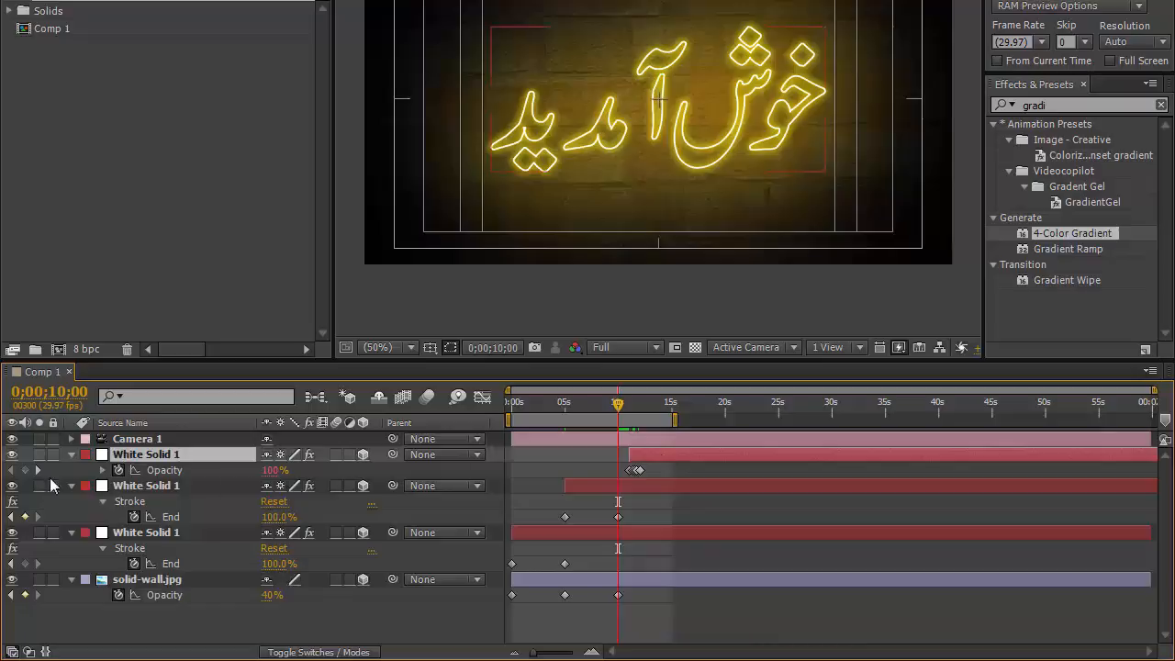
pyautogui.click(38, 470)
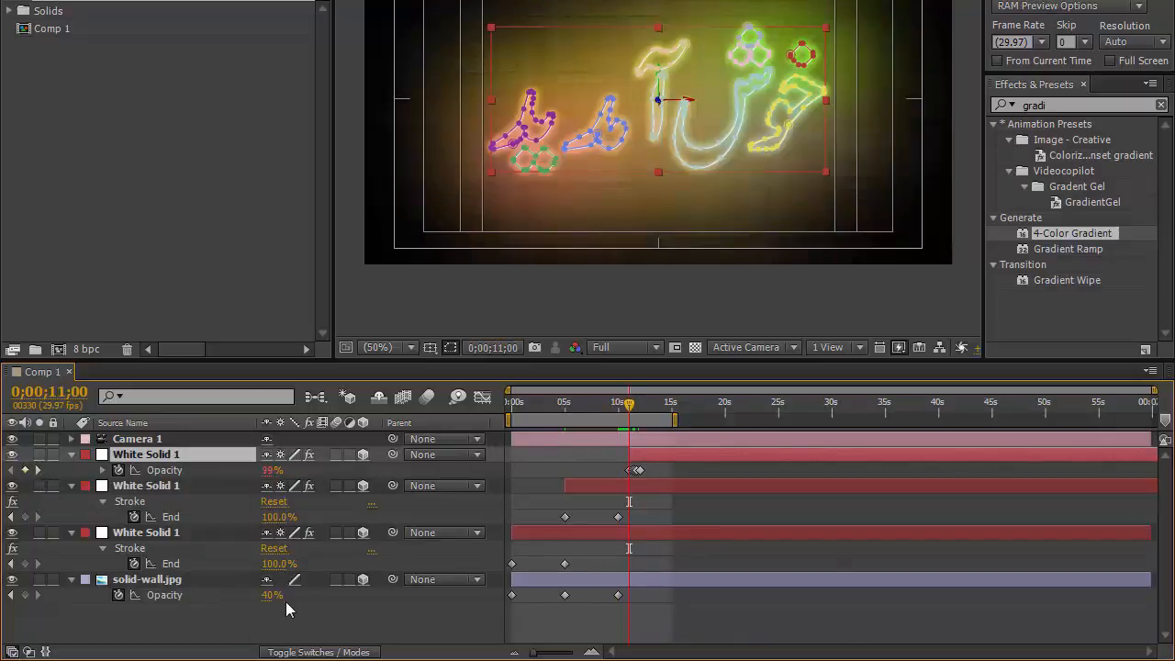
pyautogui.click(271, 595)
pyautogui.write('50')
pyautogui.press('Return')
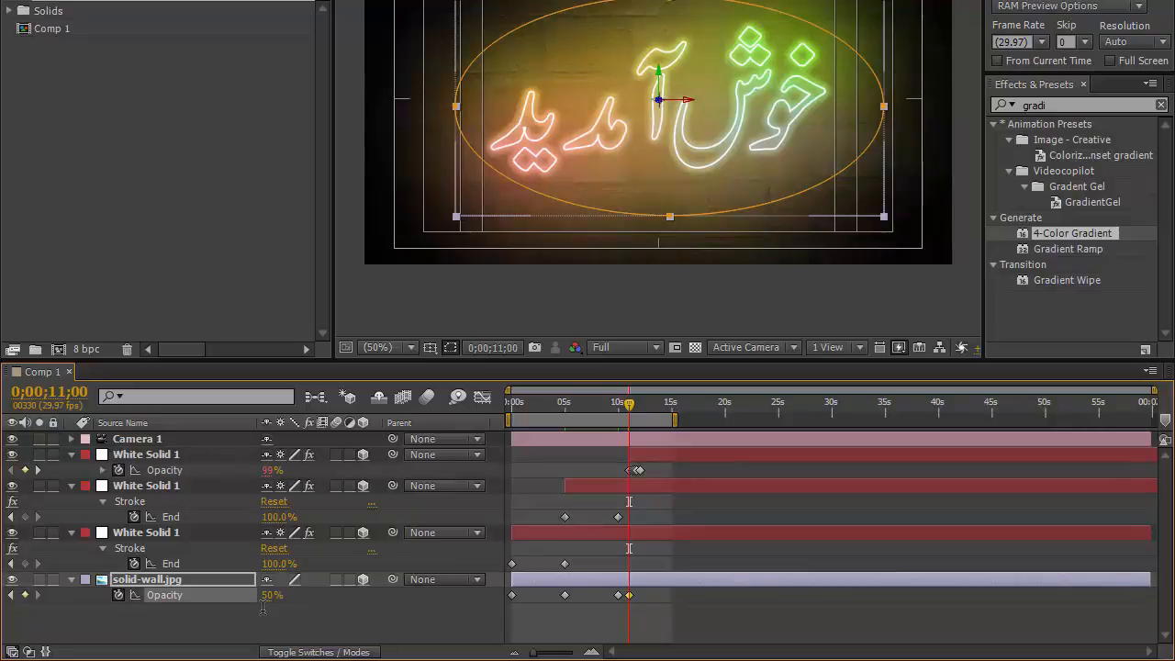
# Step: One frame earlier at 0;00;10;29, set the wall layer's opacity to 40%
pyautogui.press('pageup')
pyautogui.click(272, 595)
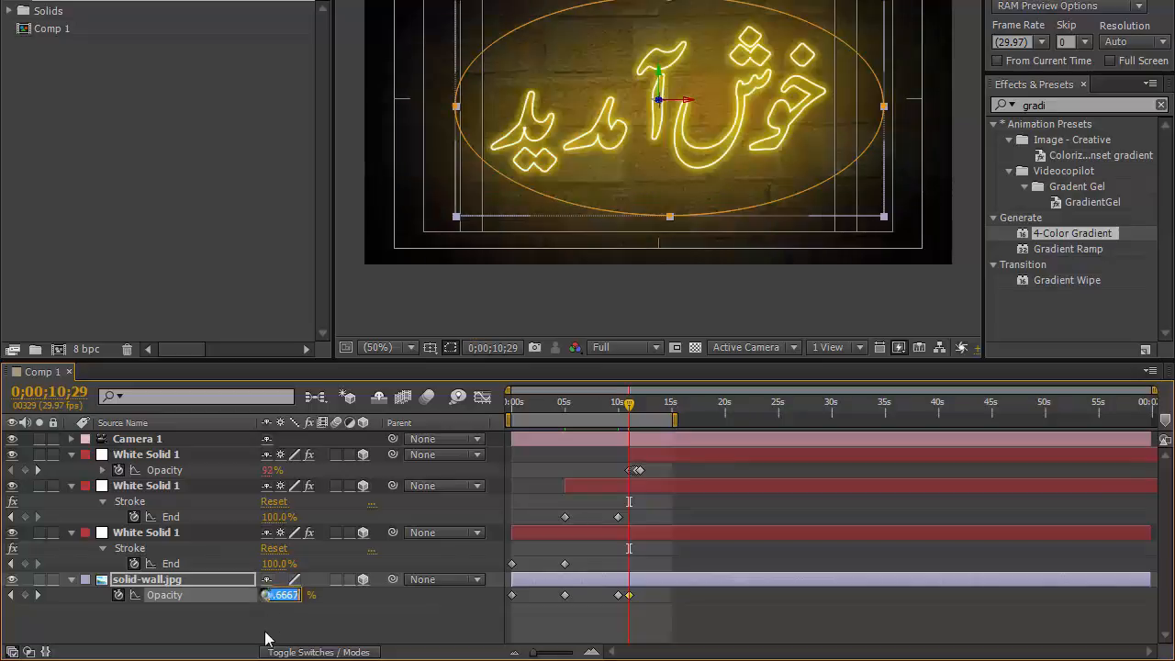
pyautogui.write('40')
pyautogui.press('Return')
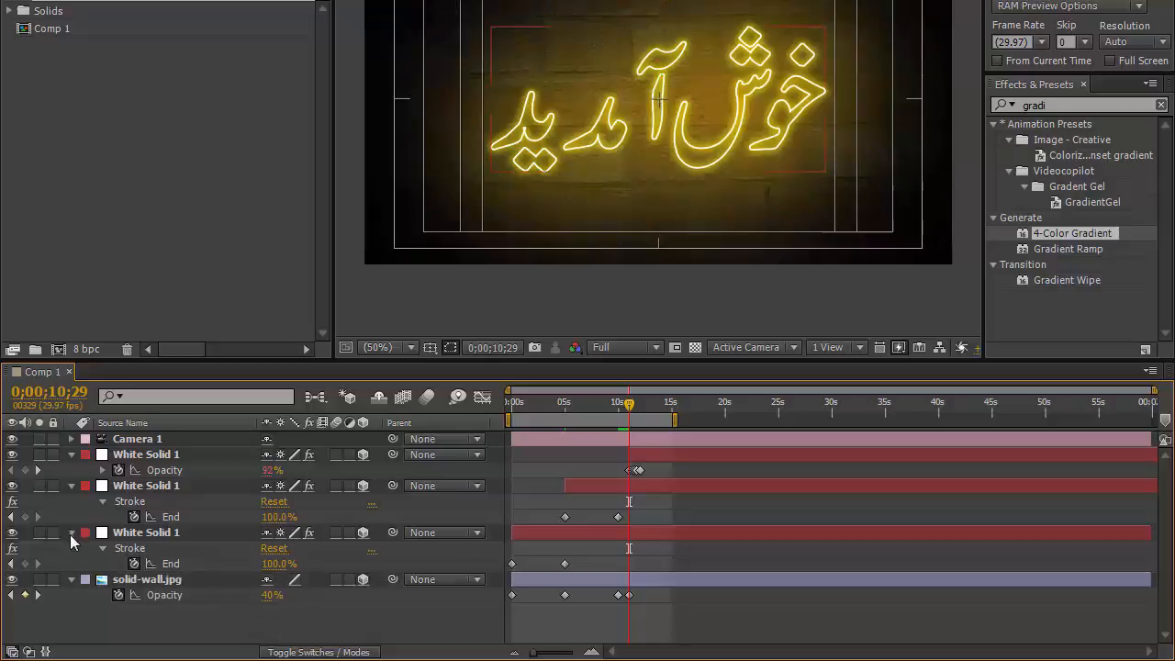
# Step: Collapse the layer properties and play a RAM preview of the composition
pyautogui.click(72, 533)
pyautogui.click(72, 455)
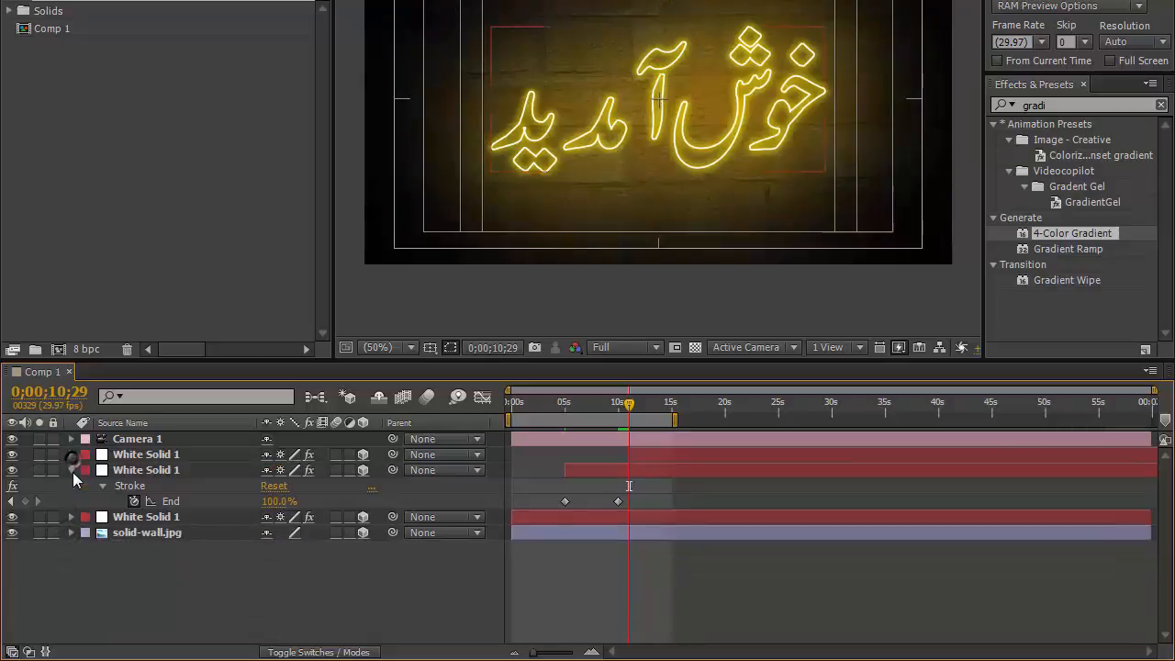
pyautogui.click(73, 471)
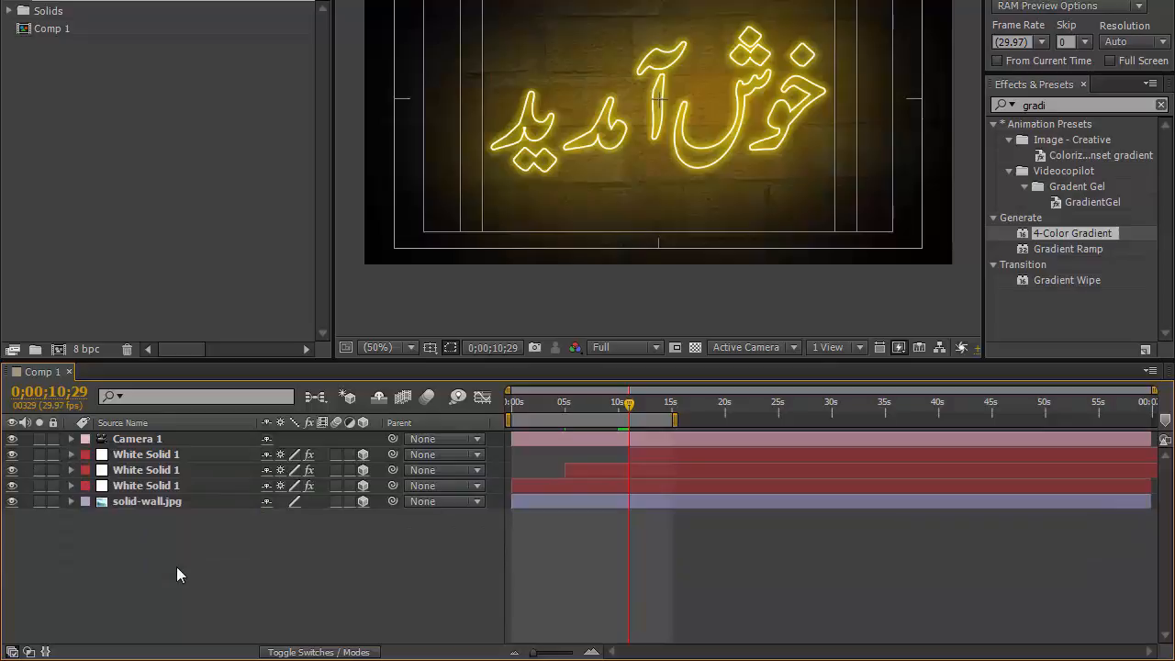
pyautogui.press('KP_0')
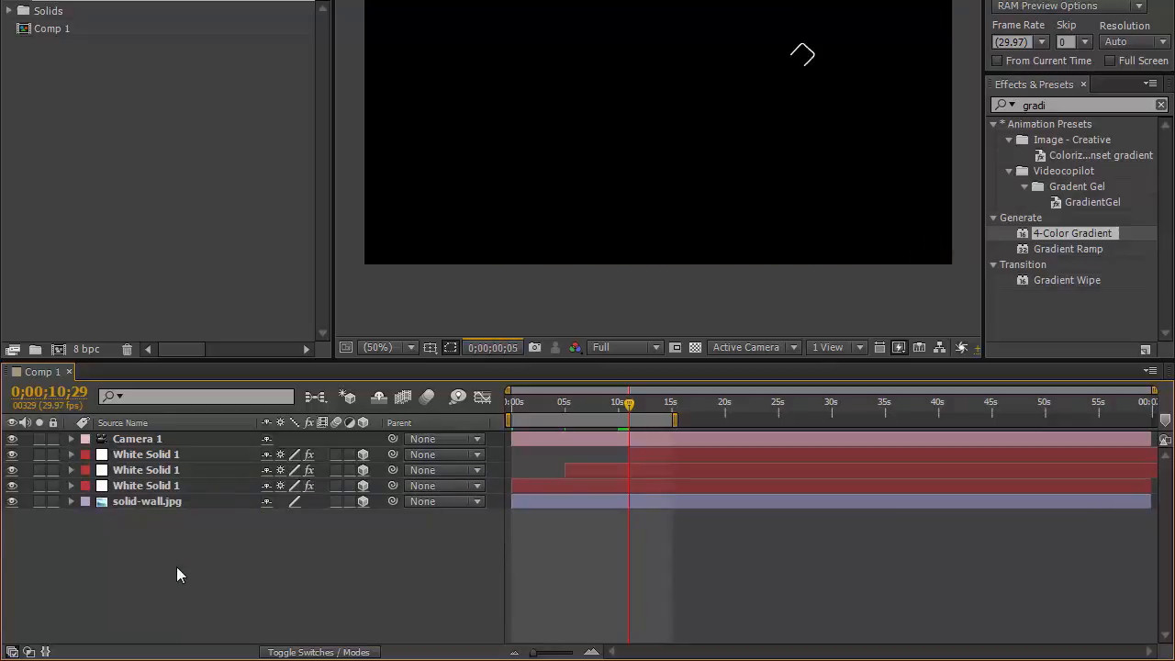